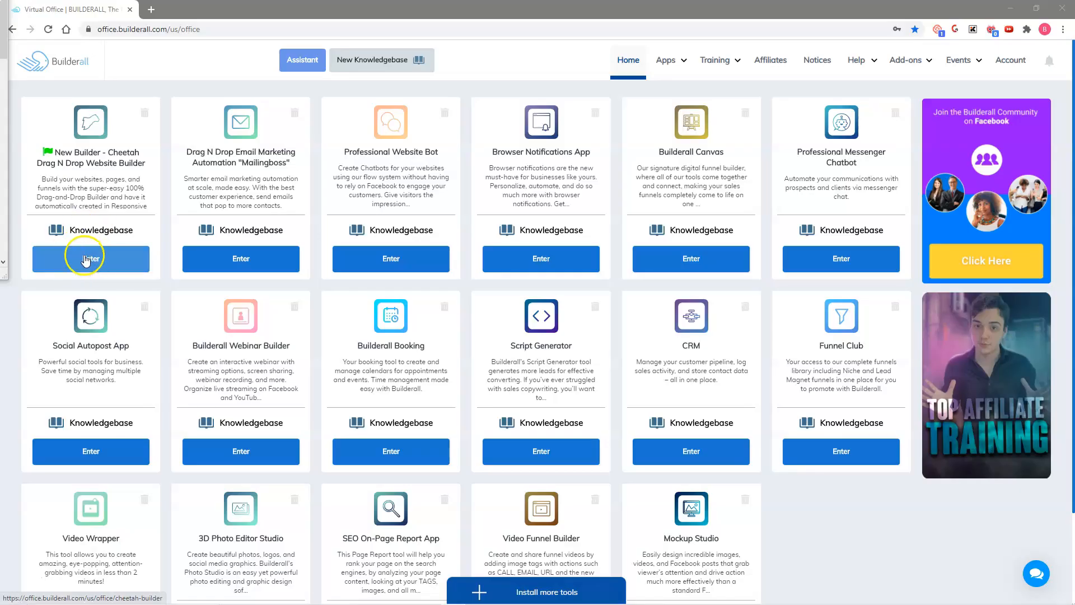
- Open the Upsell Funnel site in the Cheetah website builder and go to its Super Checkout
{"action": "left_click", "coordinate": [85, 261]}
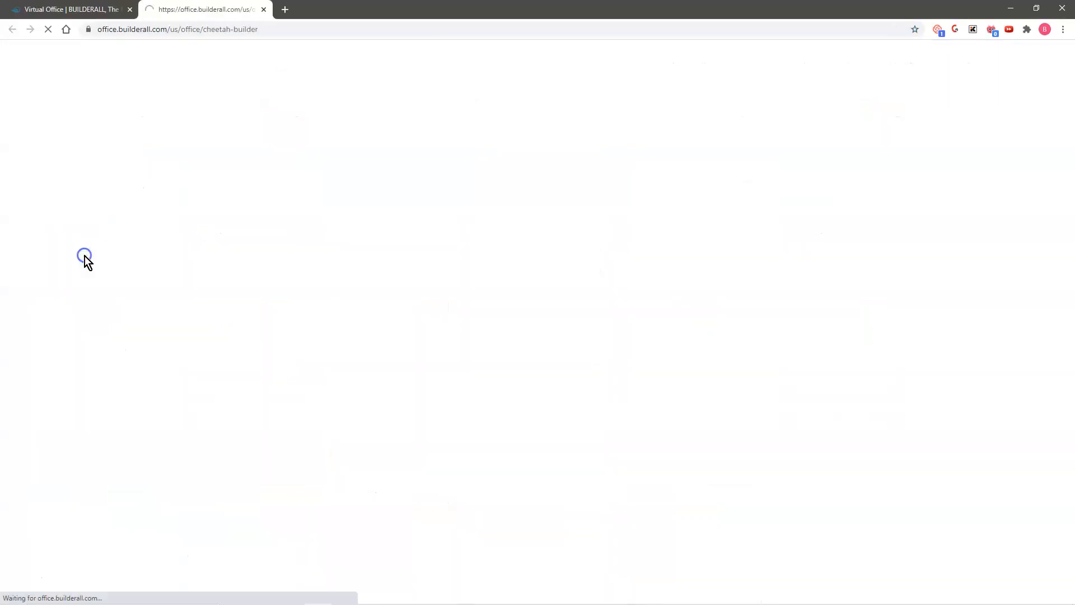
{"action": "left_click", "coordinate": [480, 328]}
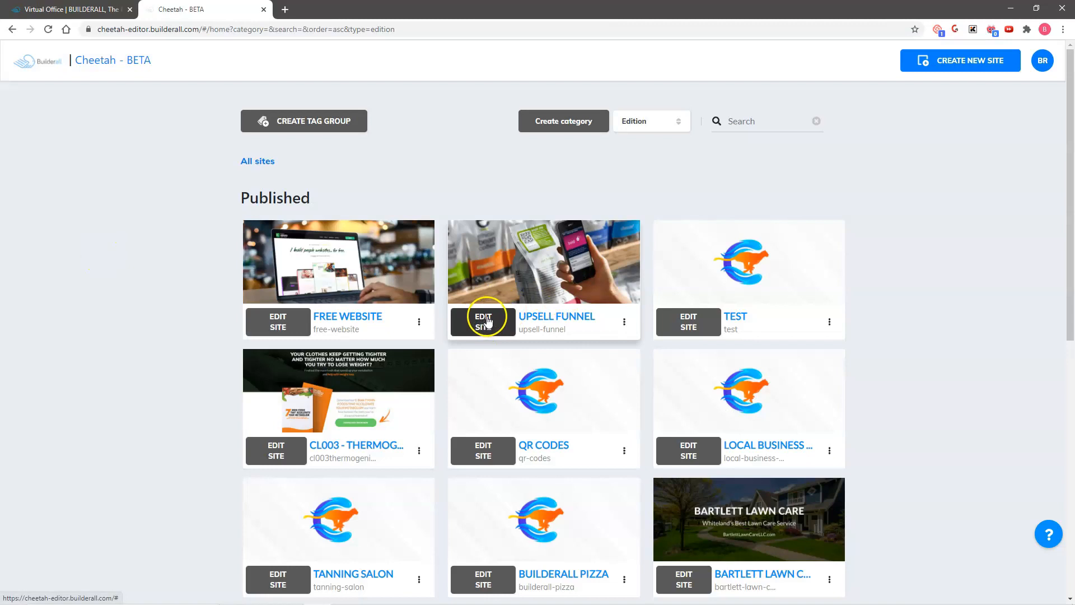
{"action": "left_click", "coordinate": [486, 321]}
{"action": "scroll", "coordinate": [188, 430], "scroll_direction": "down", "scroll_amount": 2}
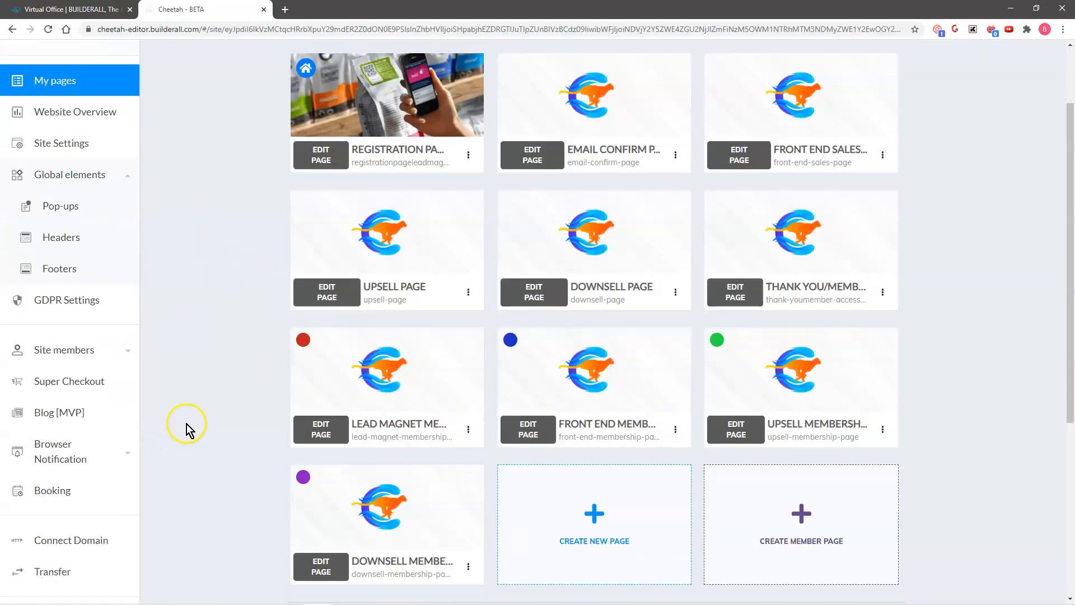
{"action": "scroll", "coordinate": [187, 429], "scroll_direction": "down", "scroll_amount": 1}
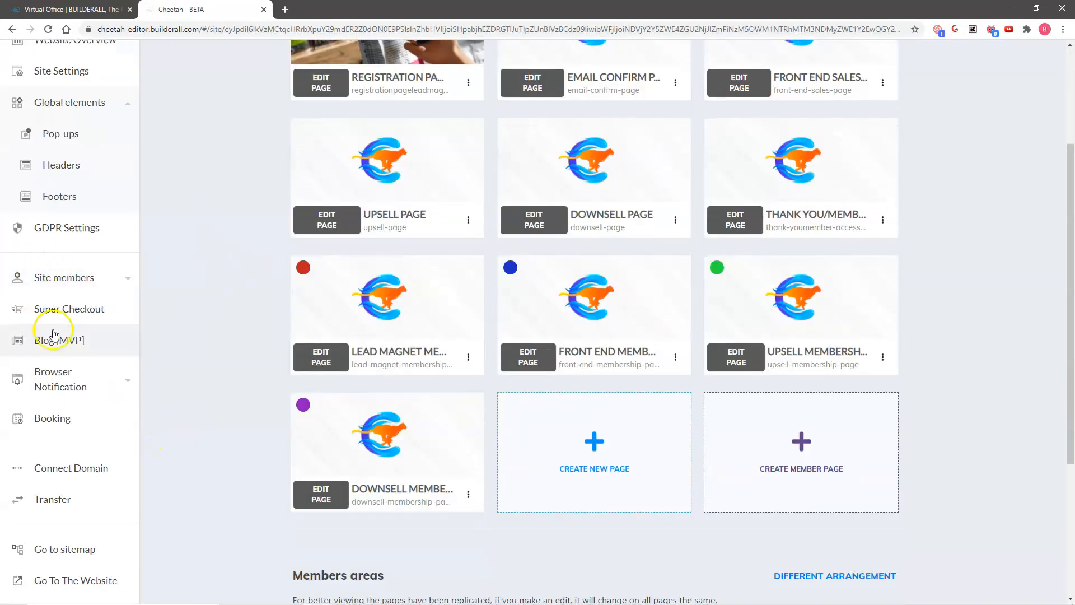
{"action": "left_click", "coordinate": [79, 312]}
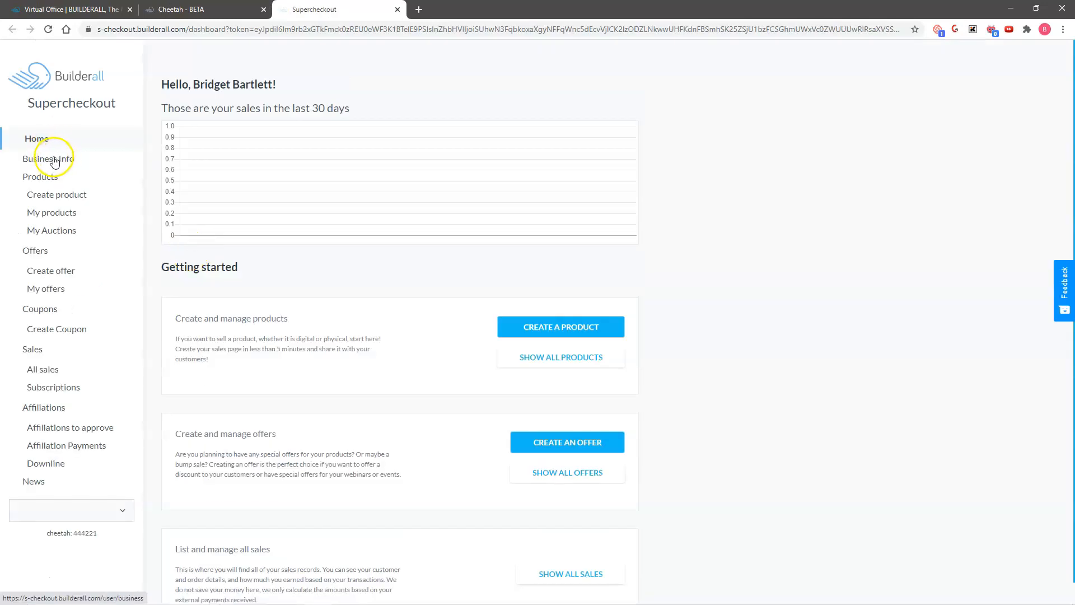
- Review the business information, check the Global Affiliations options, leave them disabled and save
{"action": "left_click", "coordinate": [53, 161]}
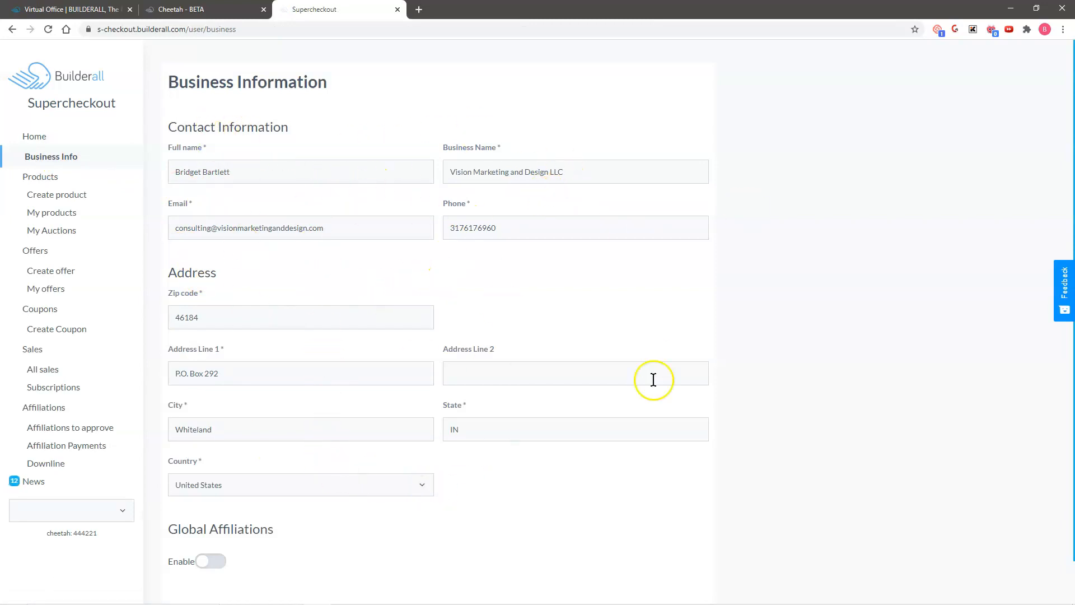
{"action": "scroll", "coordinate": [549, 358], "scroll_direction": "down", "scroll_amount": 1}
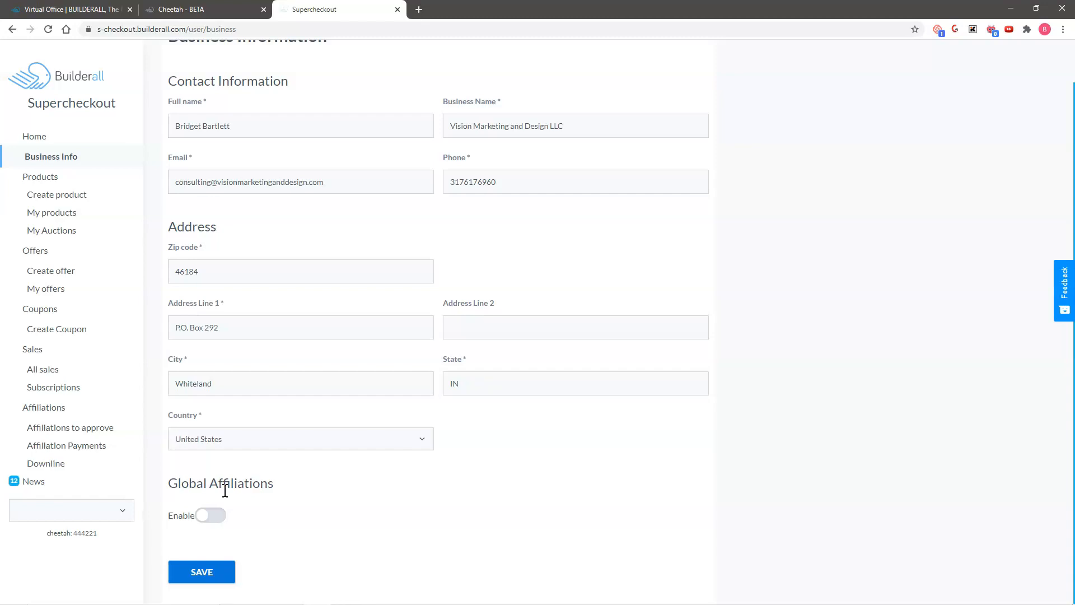
{"action": "left_click", "coordinate": [212, 514]}
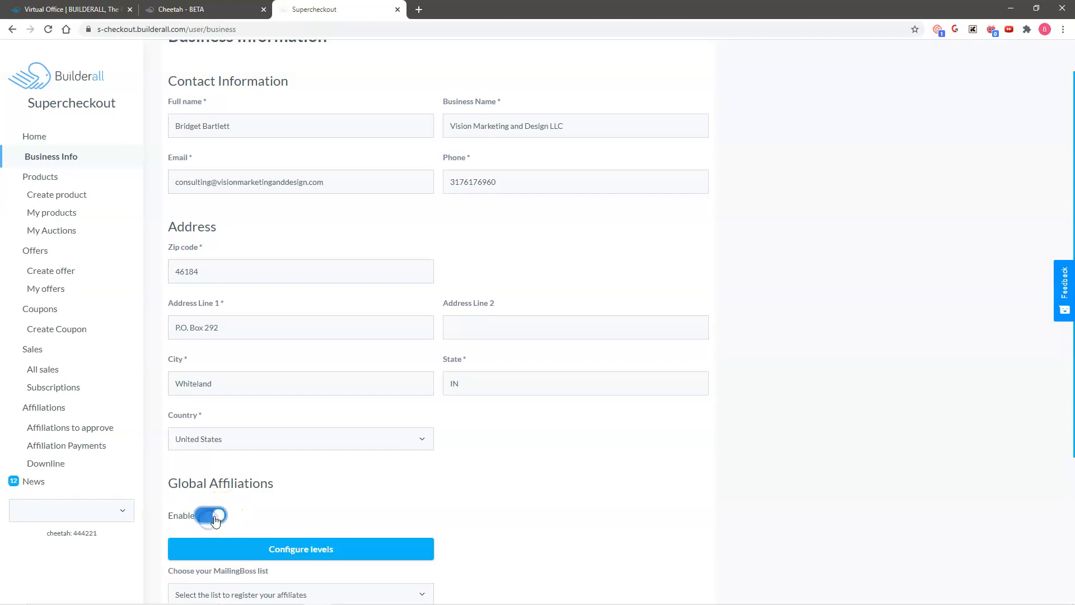
{"action": "scroll", "coordinate": [478, 475], "scroll_direction": "down", "scroll_amount": 2}
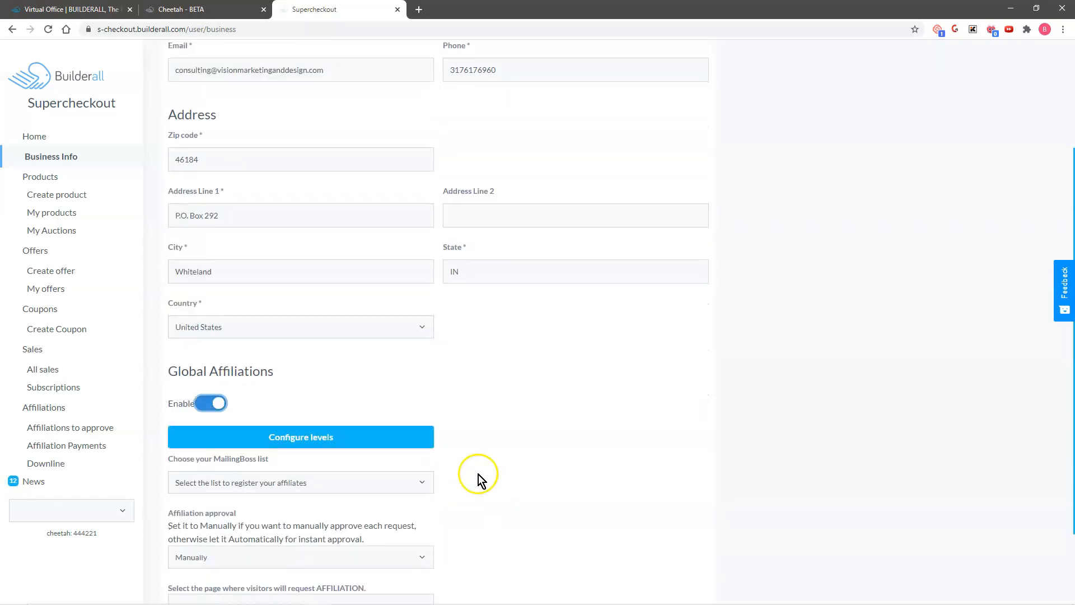
{"action": "left_click", "coordinate": [204, 404]}
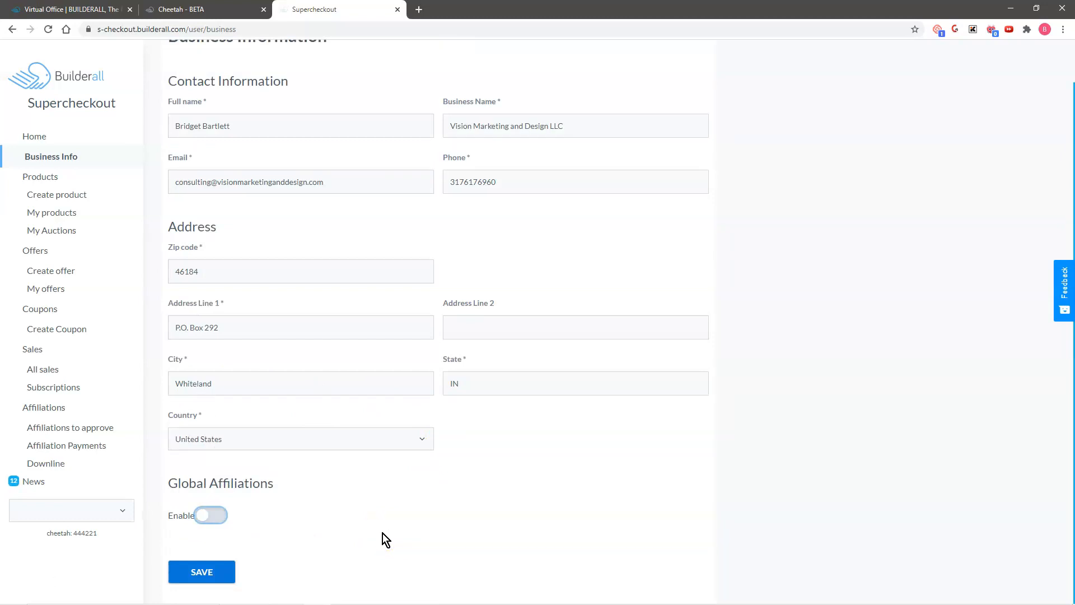
{"action": "left_click", "coordinate": [202, 572]}
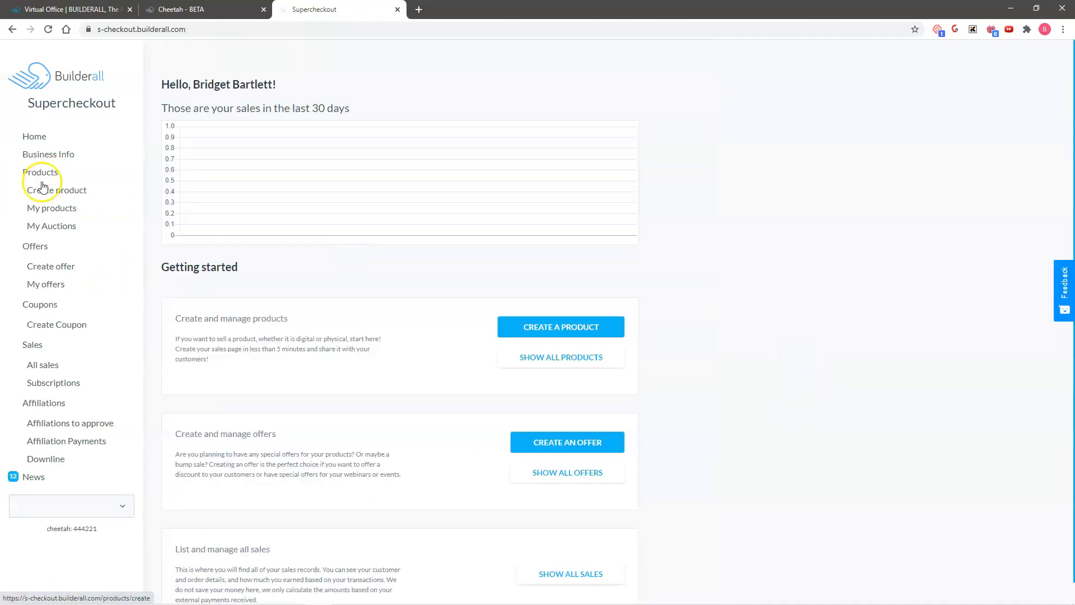
- Start creating a new Supercheckout product and name it "Front End Product"
{"action": "scroll", "coordinate": [572, 314], "scroll_direction": "down", "scroll_amount": 1}
{"action": "left_click", "coordinate": [575, 310]}
{"action": "left_click", "coordinate": [353, 176]}
{"action": "type", "text": "Front End Product"}
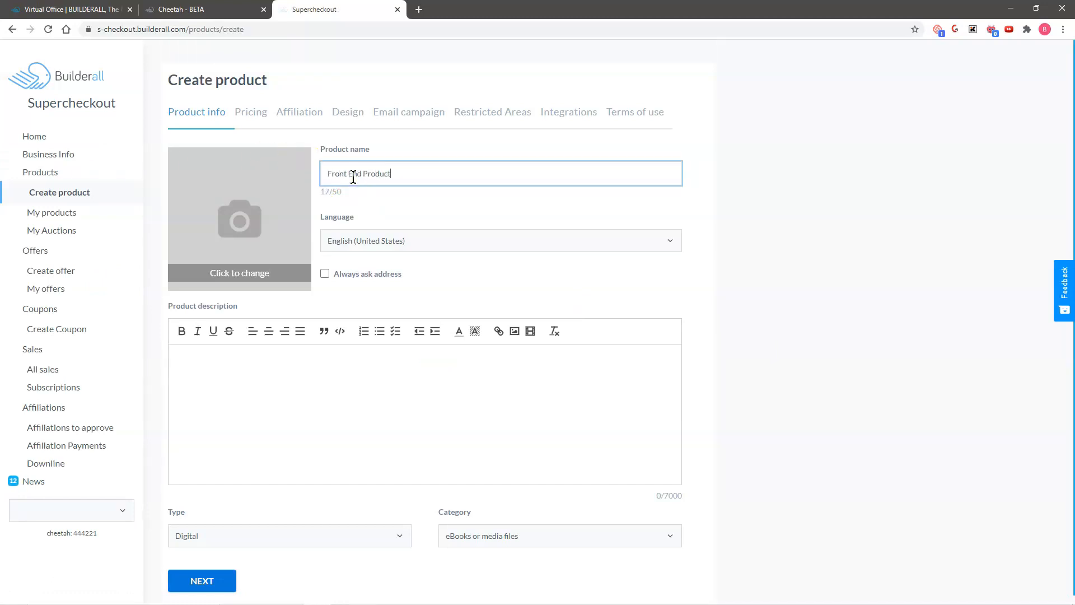
- Upload the Front End Offer image as the product picture, enlarging the crop area to include the whole blue circle
{"action": "left_click", "coordinate": [232, 271]}
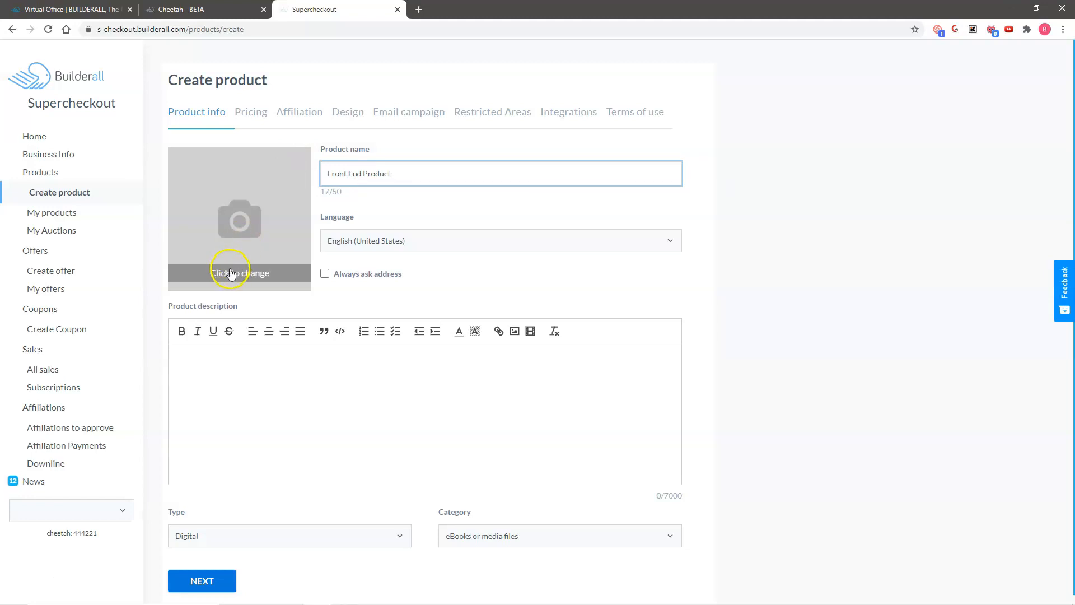
{"action": "left_click", "coordinate": [126, 143]}
{"action": "left_click_drag", "start_coordinate": [608, 132], "coordinate": [609, 201]}
{"action": "left_click", "coordinate": [270, 150]}
{"action": "left_click", "coordinate": [516, 271]}
{"action": "left_click_drag", "start_coordinate": [621, 387], "coordinate": [656, 448]}
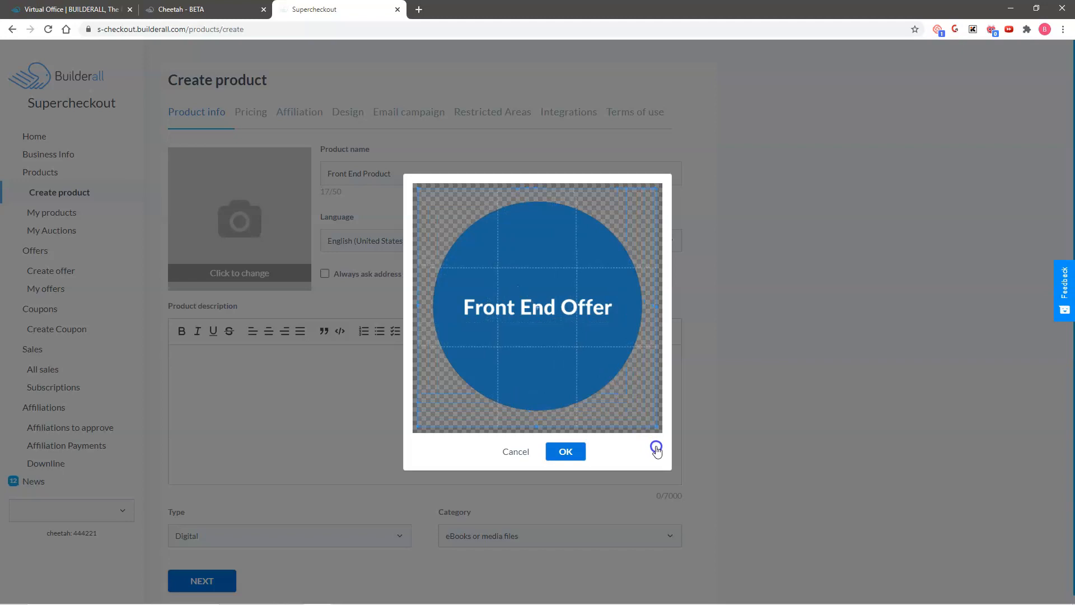
{"action": "left_click", "coordinate": [565, 451]}
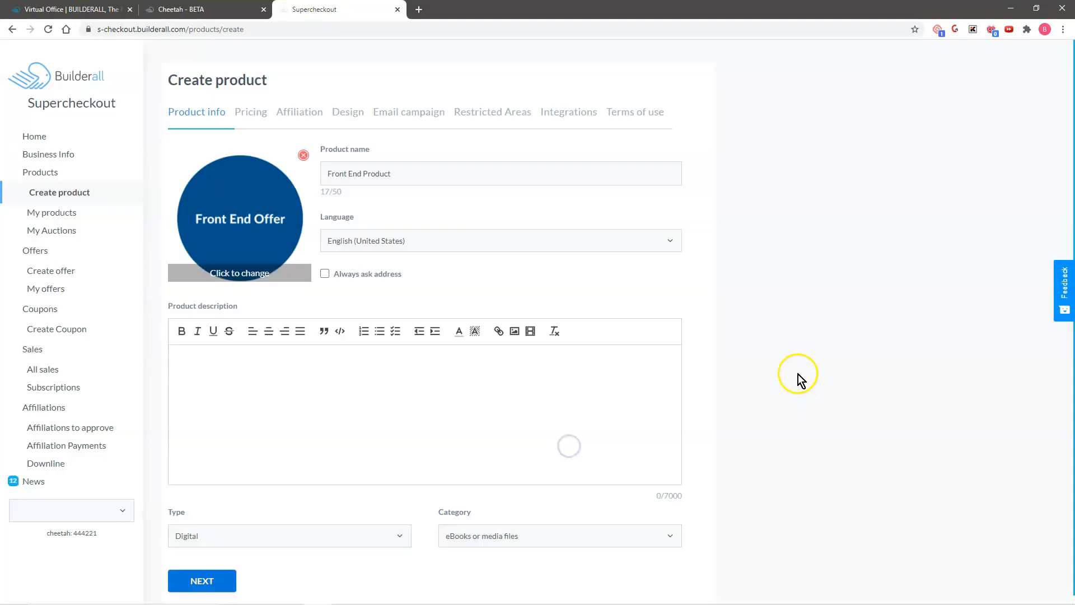
- Keep English (United States) as the product language and leave the option to always ask for an address disabled
{"action": "left_click", "coordinate": [432, 239]}
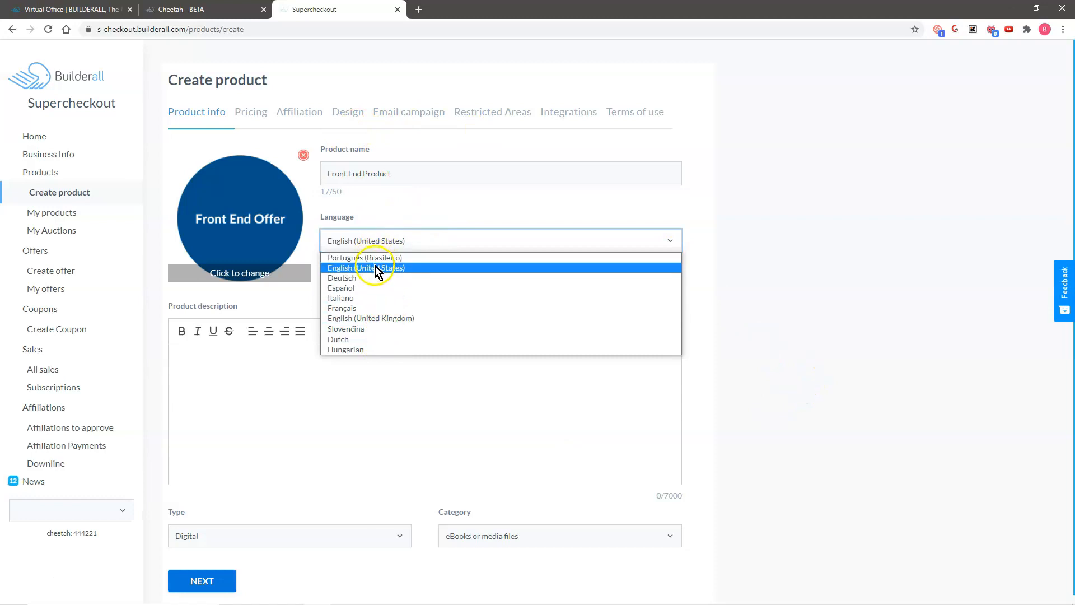
{"action": "left_click", "coordinate": [418, 269]}
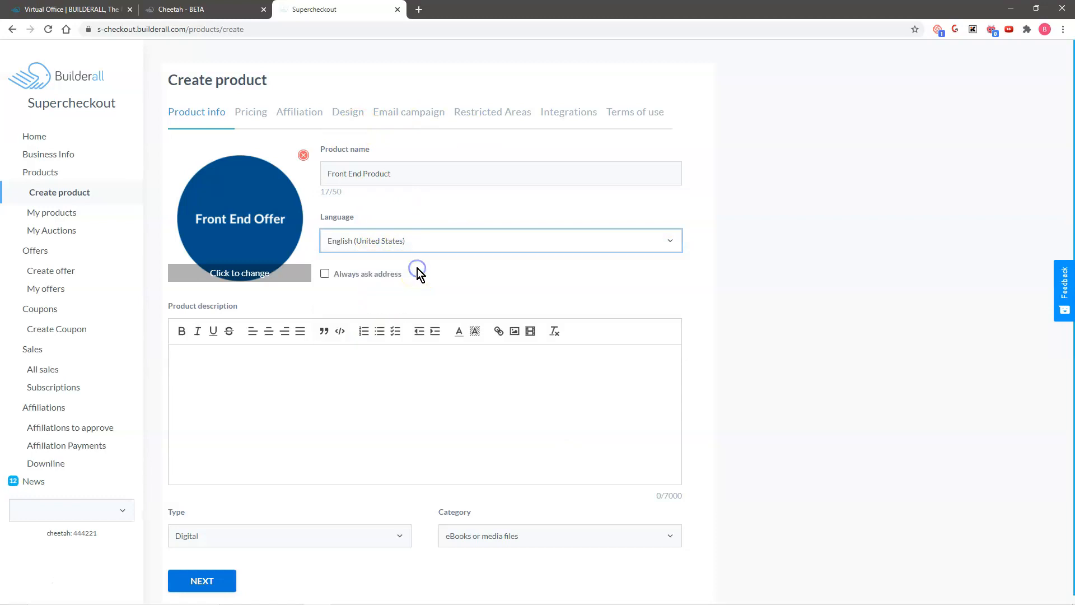
{"action": "left_click", "coordinate": [328, 273]}
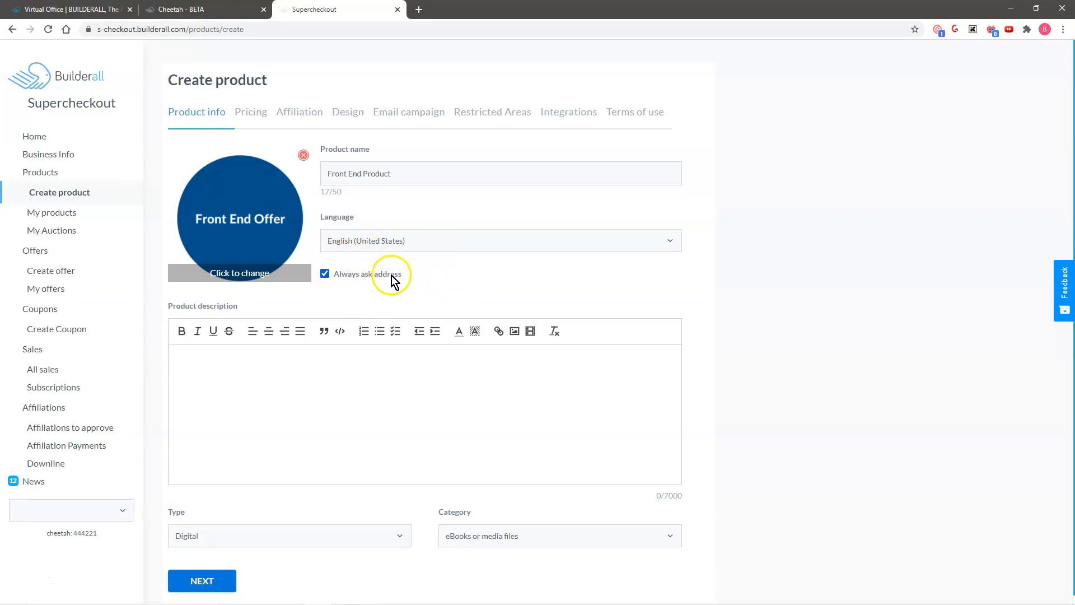
{"action": "left_click", "coordinate": [324, 274]}
- Write "This is an excellent product!" as the product description, then copy the sentence and paste it repeatedly to fill several lines
{"action": "left_click", "coordinate": [254, 361]}
{"action": "type", "text": "This is an excellent product."}
{"action": "left_click", "coordinate": [292, 358]}
{"action": "left_click_drag", "start_coordinate": [293, 358], "coordinate": [194, 358]}
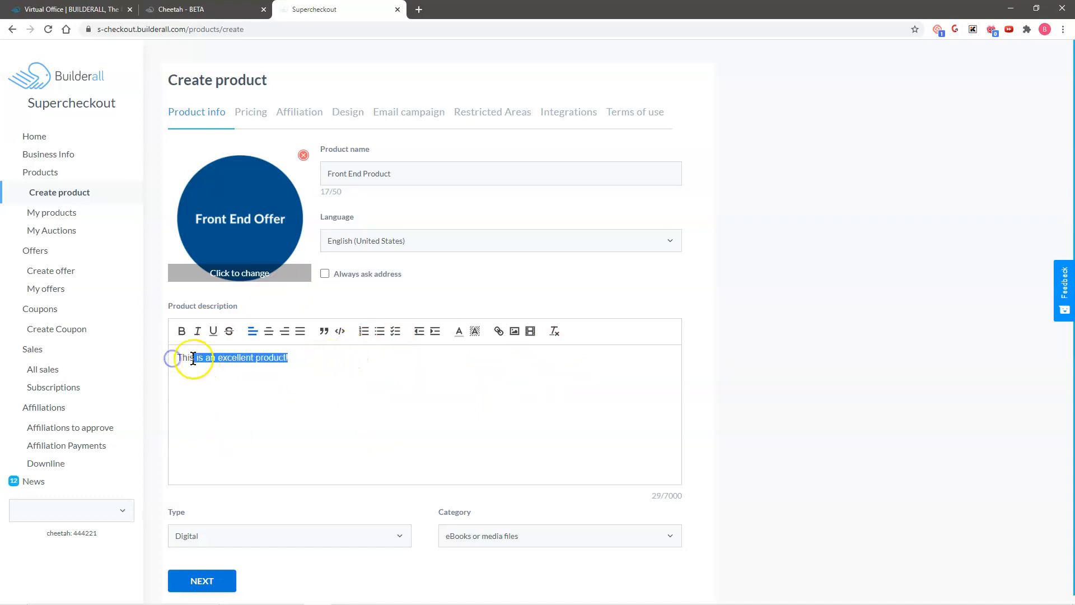
{"action": "left_click_drag", "start_coordinate": [300, 357], "coordinate": [172, 359]}
{"action": "right_click", "coordinate": [188, 358]}
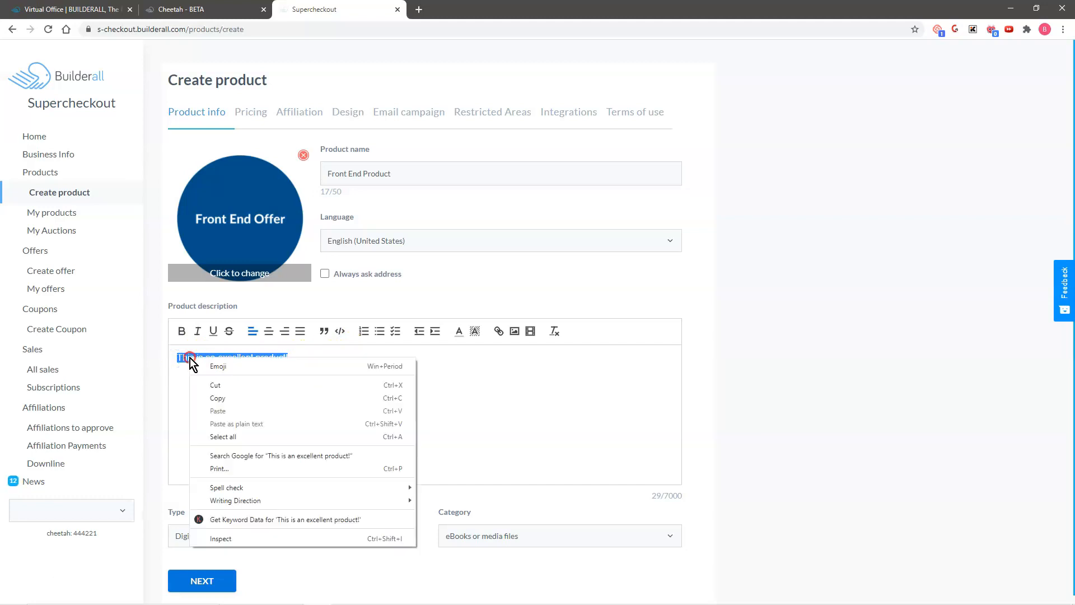
{"action": "left_click", "coordinate": [209, 397]}
{"action": "left_click", "coordinate": [307, 353]}
{"action": "key", "text": "ctrl+v"}
{"action": "key", "text": "ctrl+v"}
{"action": "key", "text": "ctrl+v"}
{"action": "key", "text": "ctrl+v"}
{"action": "key", "text": "ctrl+v"}
{"action": "key", "text": "ctrl+v"}
{"action": "key", "text": "ctrl+v"}
{"action": "key", "text": "ctrl+v"}
{"action": "key", "text": "ctrl+v"}
{"action": "key", "text": "ctrl+v"}
{"action": "key", "text": "ctrl+v"}
{"action": "key", "text": "ctrl+v"}
{"action": "key", "text": "ctrl+v"}
{"action": "key", "text": "ctrl+v"}
{"action": "key", "text": "ctrl+v"}
{"action": "key", "text": "ctrl+v"}
{"action": "key", "text": "ctrl+v"}
{"action": "key", "text": "ctrl+v"}
{"action": "key", "text": "ctrl+v"}
{"action": "key", "text": "ctrl+v"}
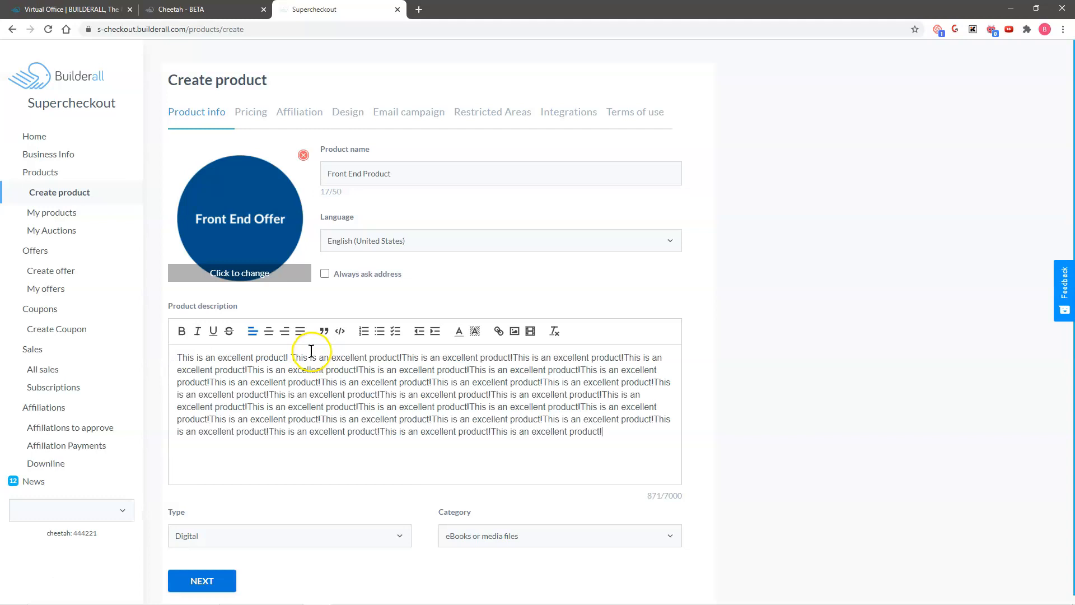
- Keep the product type as Digital and the category as eBooks or media files, and continue to the pricing settings
{"action": "scroll", "coordinate": [313, 468], "scroll_direction": "down", "scroll_amount": 1}
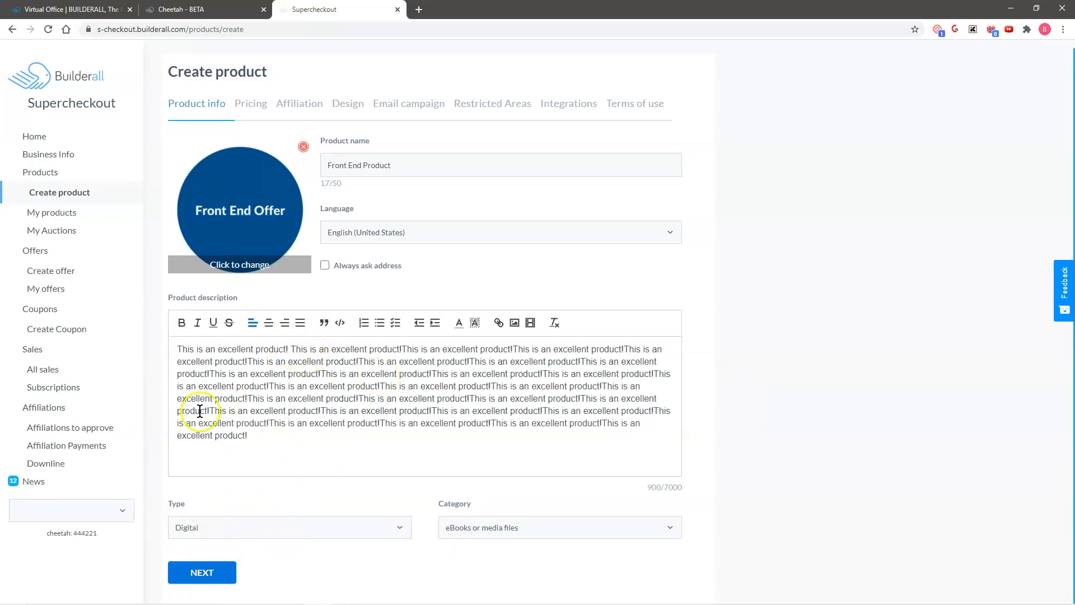
{"action": "left_click", "coordinate": [252, 528]}
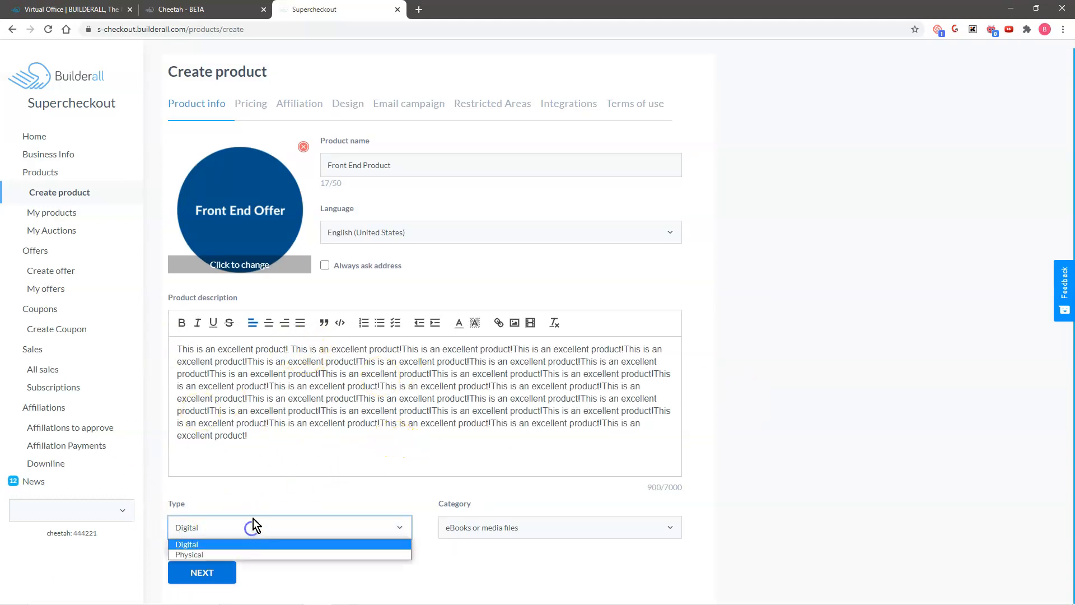
{"action": "left_click", "coordinate": [238, 494]}
{"action": "left_click", "coordinate": [218, 531]}
{"action": "left_click", "coordinate": [250, 544]}
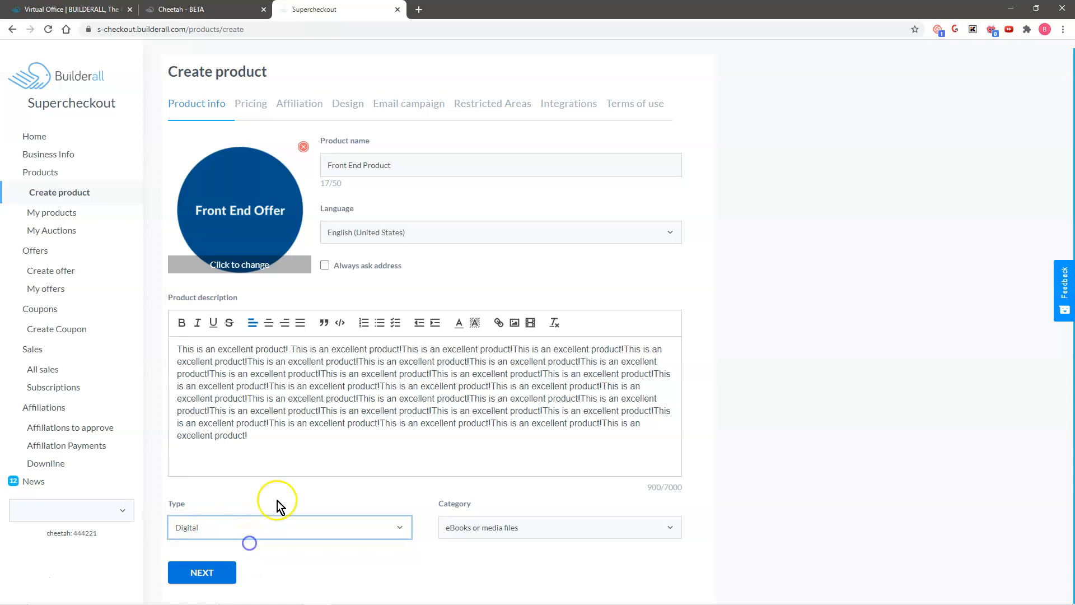
{"action": "left_click", "coordinate": [501, 531]}
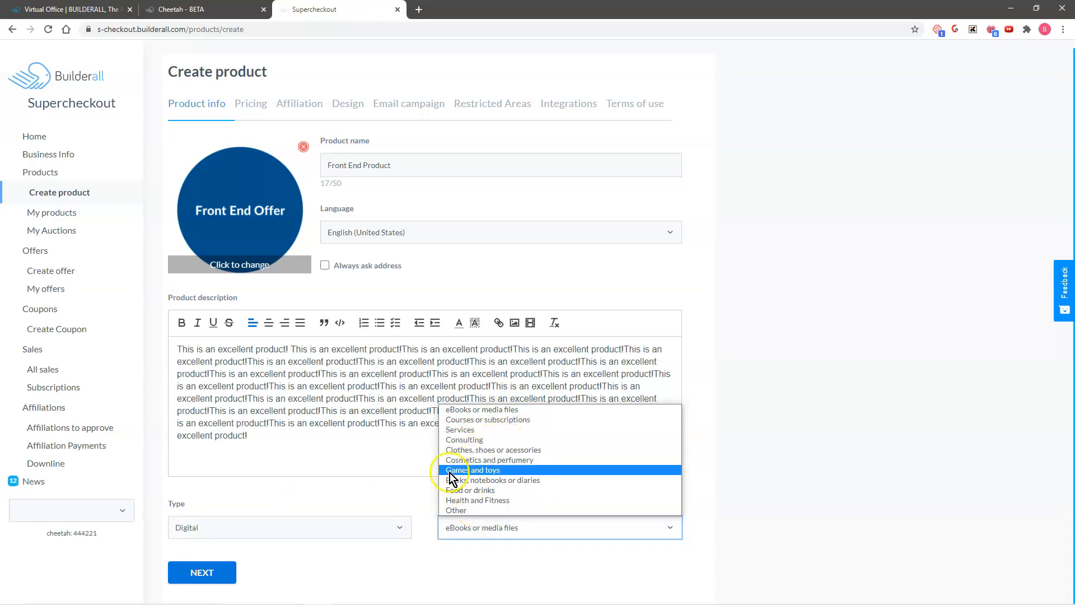
{"action": "left_click", "coordinate": [473, 529]}
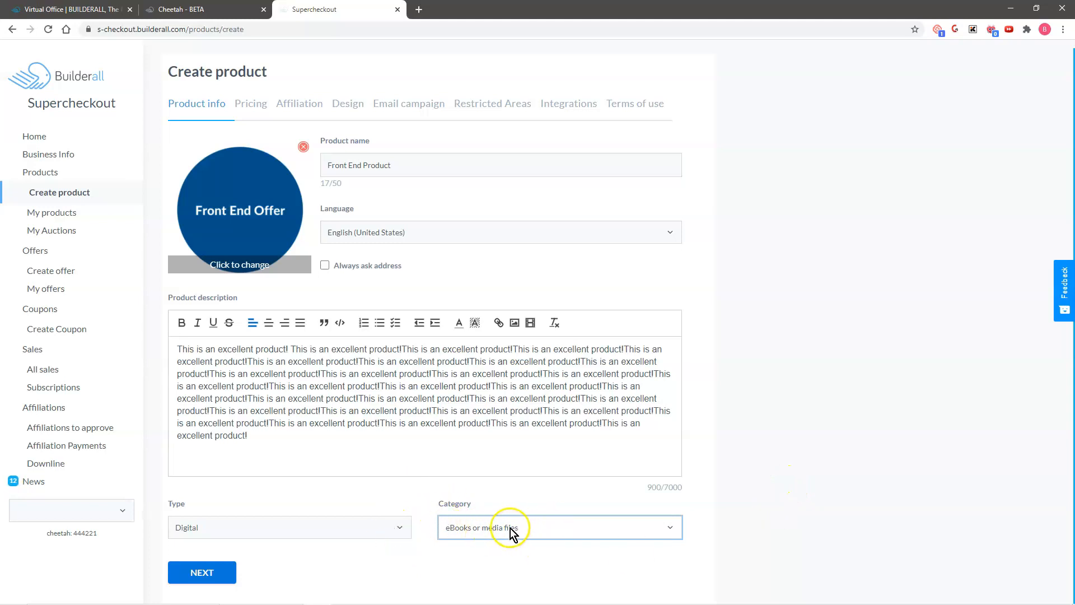
{"action": "left_click", "coordinate": [205, 574]}
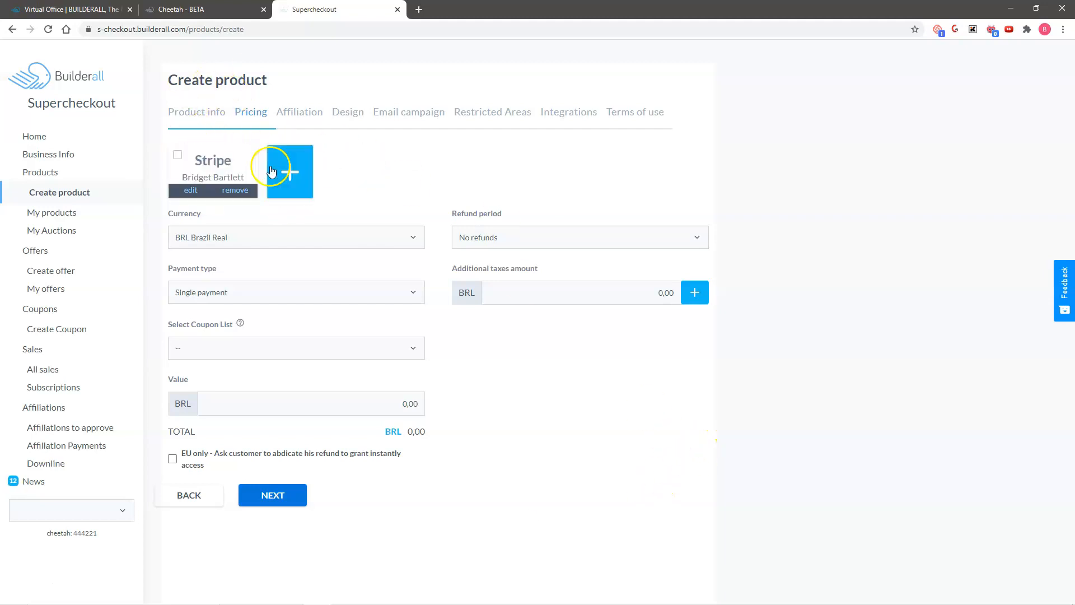
- Look over the available payment gateways without adding one, and select the existing Stripe account for the product
{"action": "left_click", "coordinate": [292, 174]}
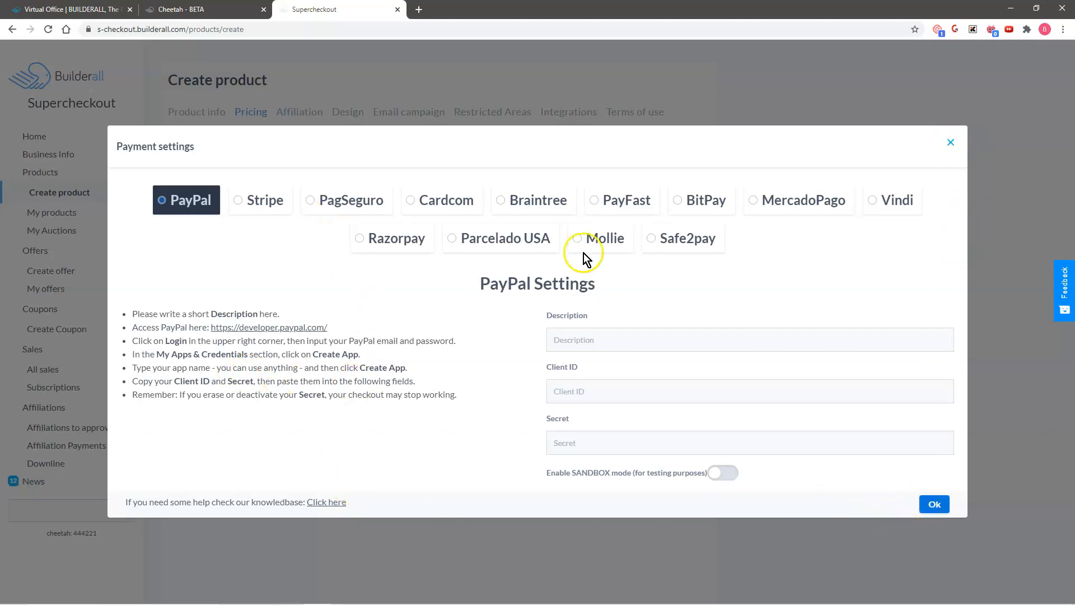
{"action": "left_click", "coordinate": [953, 144]}
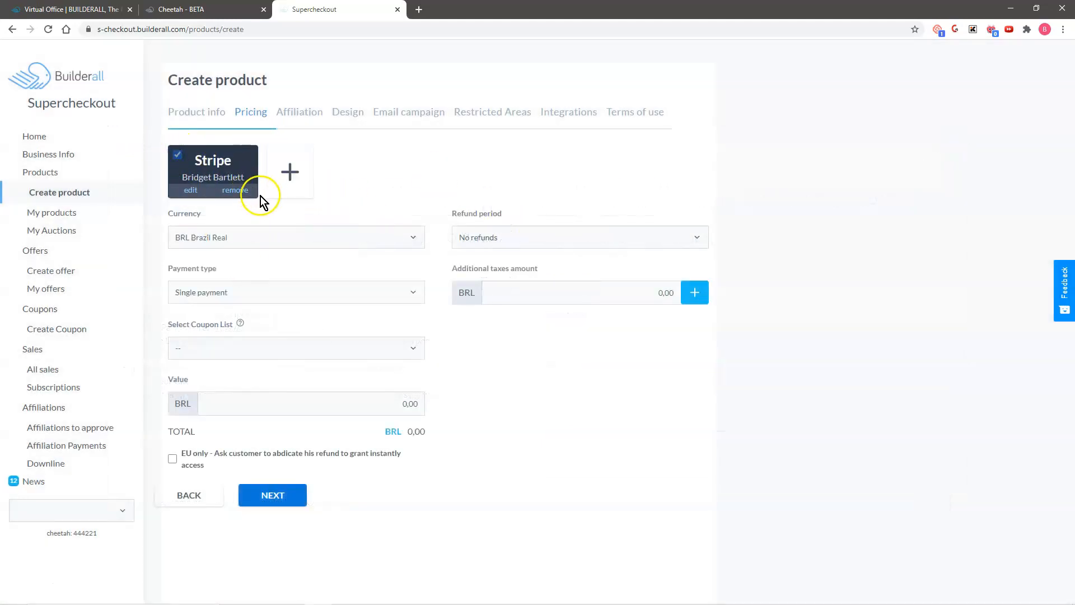
- Set the product's currency to USD United States Dollar and the refund period to 14 days
{"action": "left_click", "coordinate": [281, 236]}
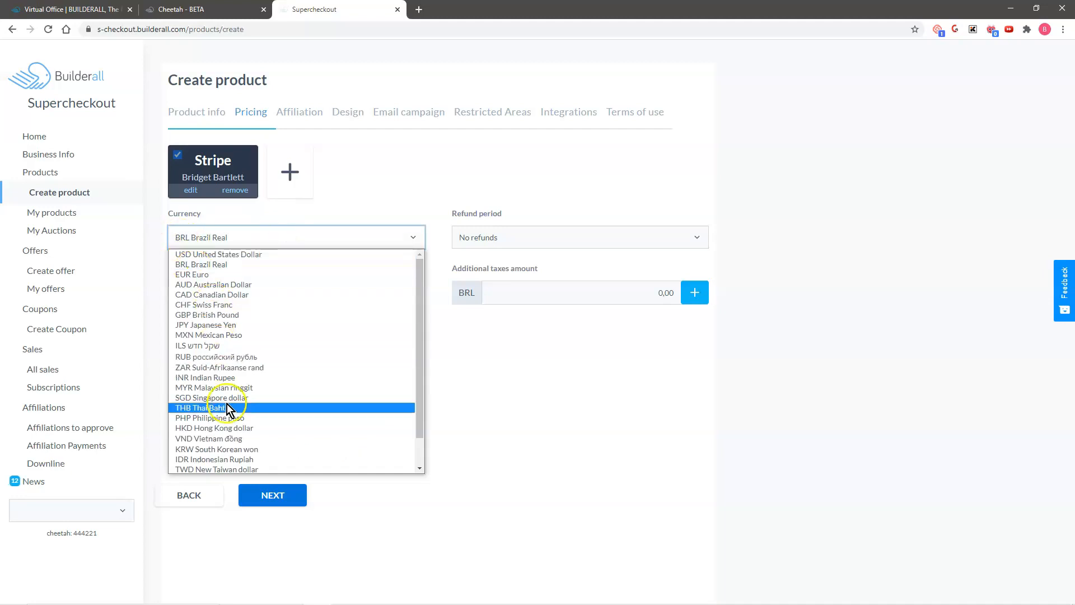
{"action": "left_click", "coordinate": [258, 254]}
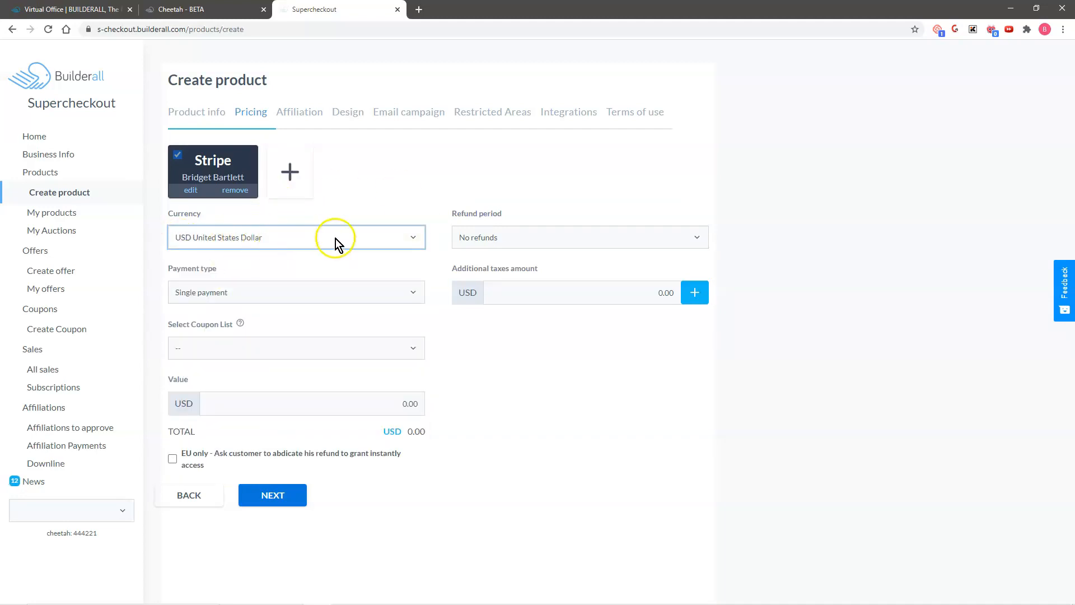
{"action": "left_click", "coordinate": [559, 238]}
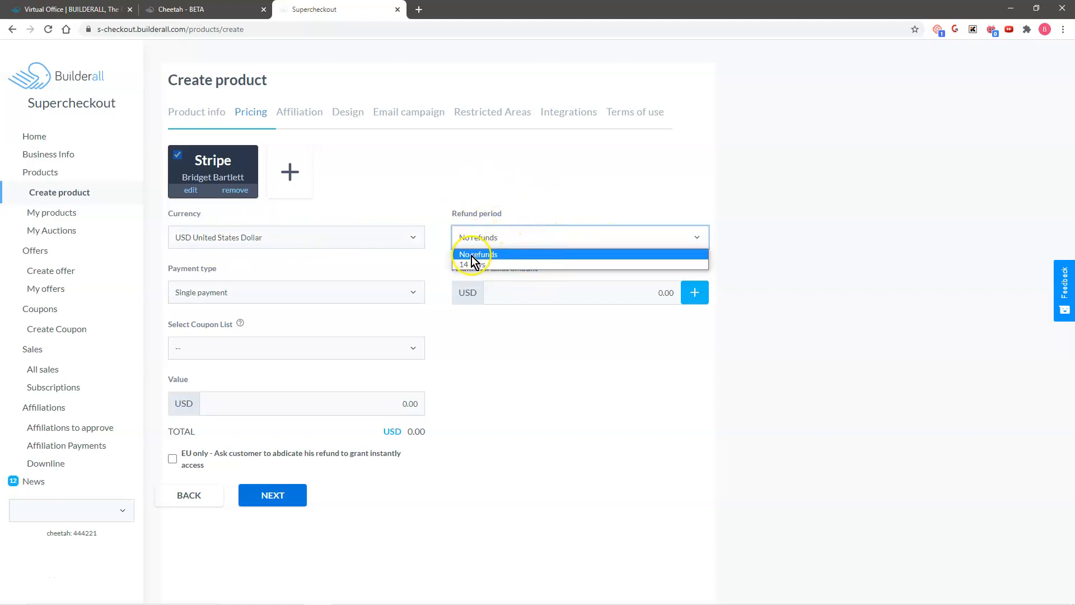
{"action": "left_click", "coordinate": [498, 264]}
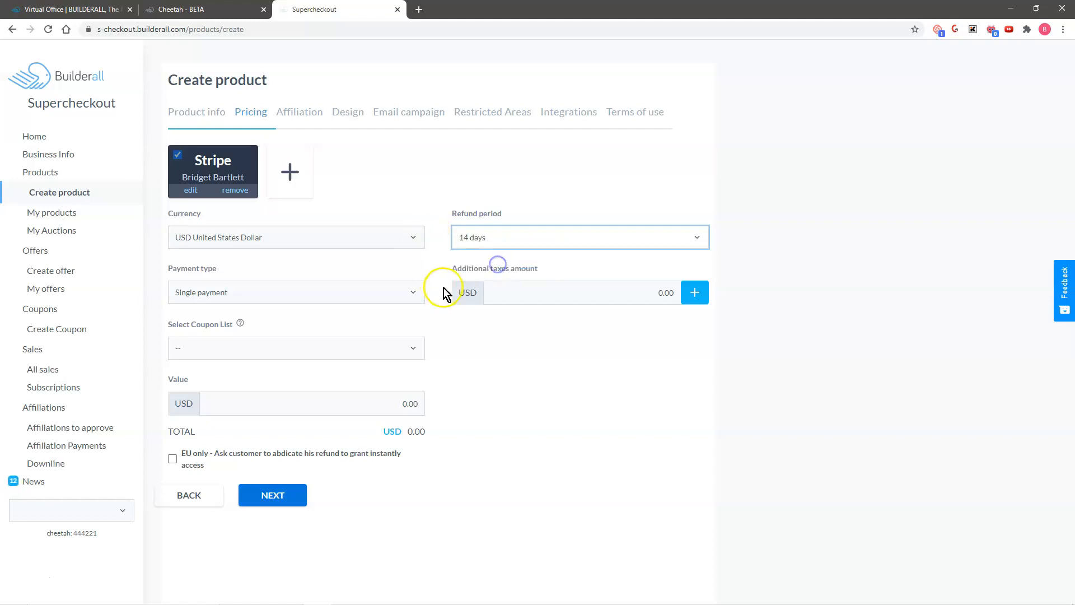
- Look over the available payment types and keep Single payment for the product
{"action": "left_click", "coordinate": [356, 294]}
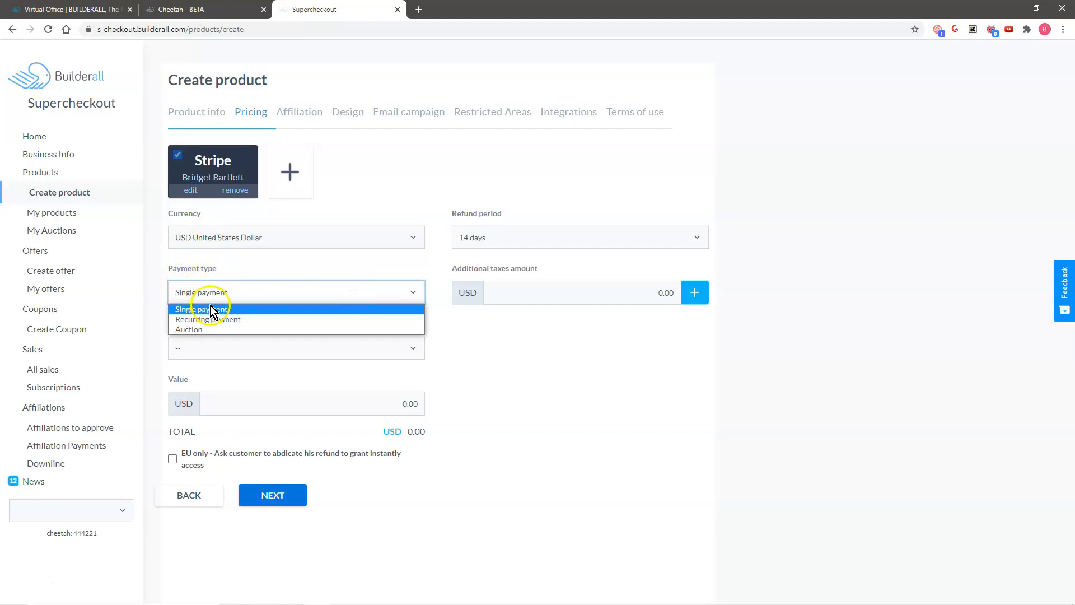
{"action": "left_click", "coordinate": [243, 330]}
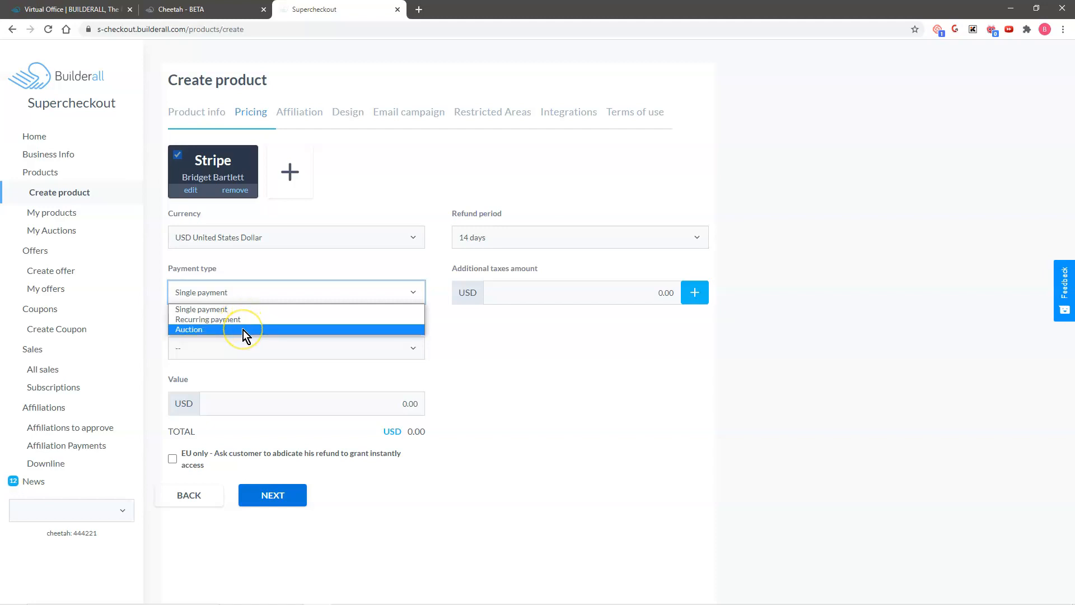
{"action": "left_click", "coordinate": [249, 311]}
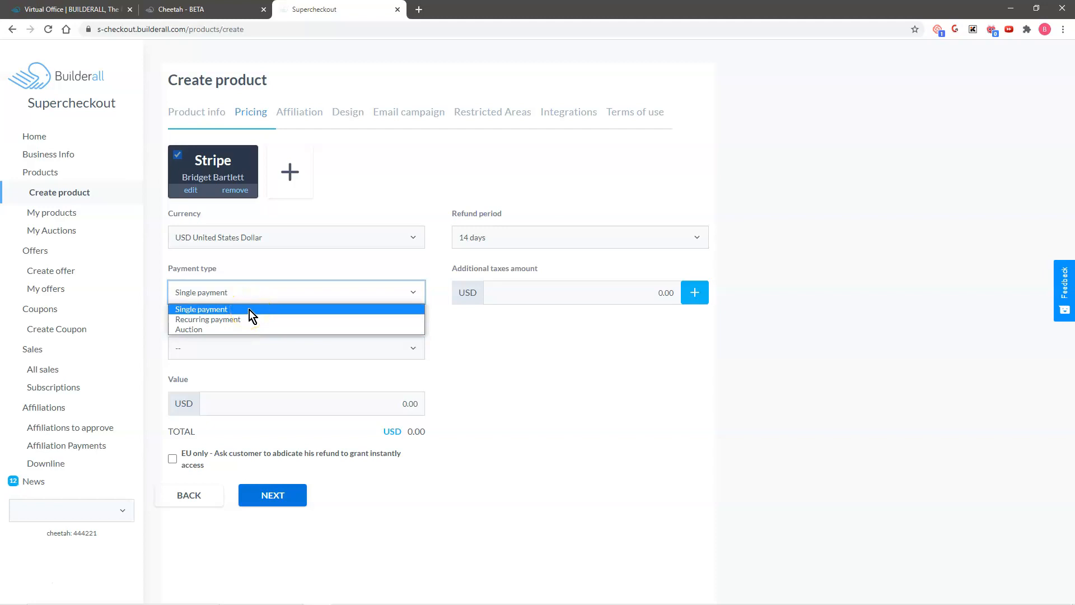
{"action": "left_click", "coordinate": [249, 310]}
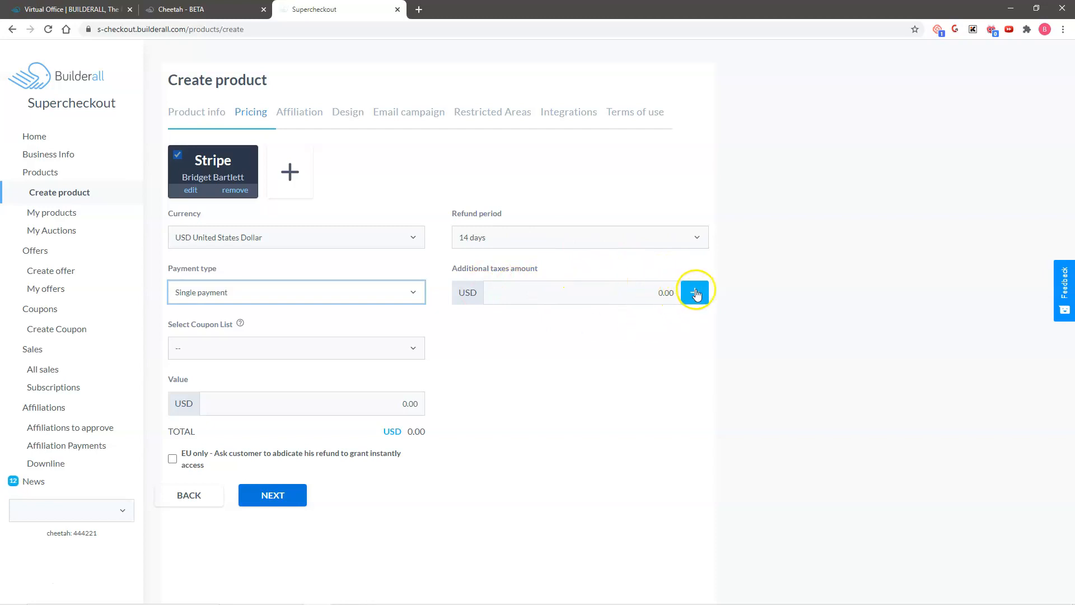
- Leave the coupon list unselected and set the product's value to 0.50 USD
{"action": "left_click", "coordinate": [295, 351]}
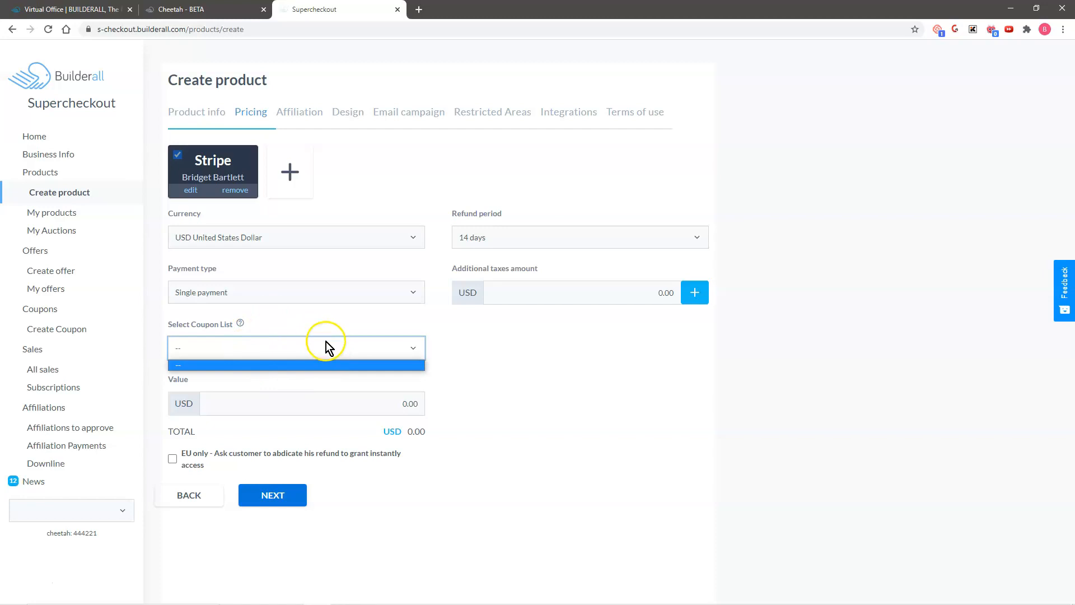
{"action": "left_click", "coordinate": [527, 382]}
{"action": "left_click", "coordinate": [418, 403]}
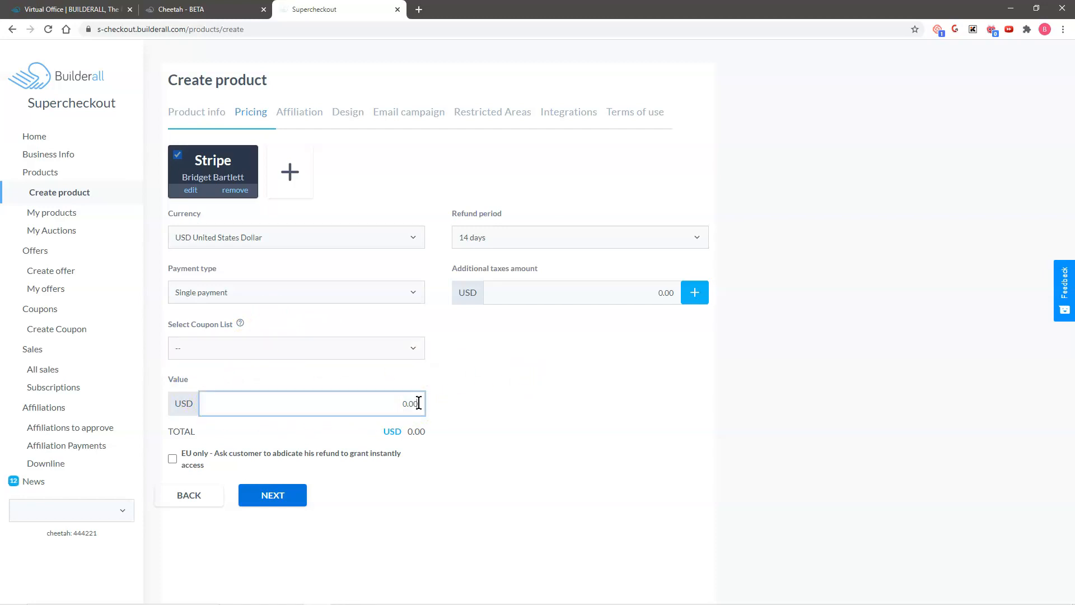
{"action": "type", "text": "5"}
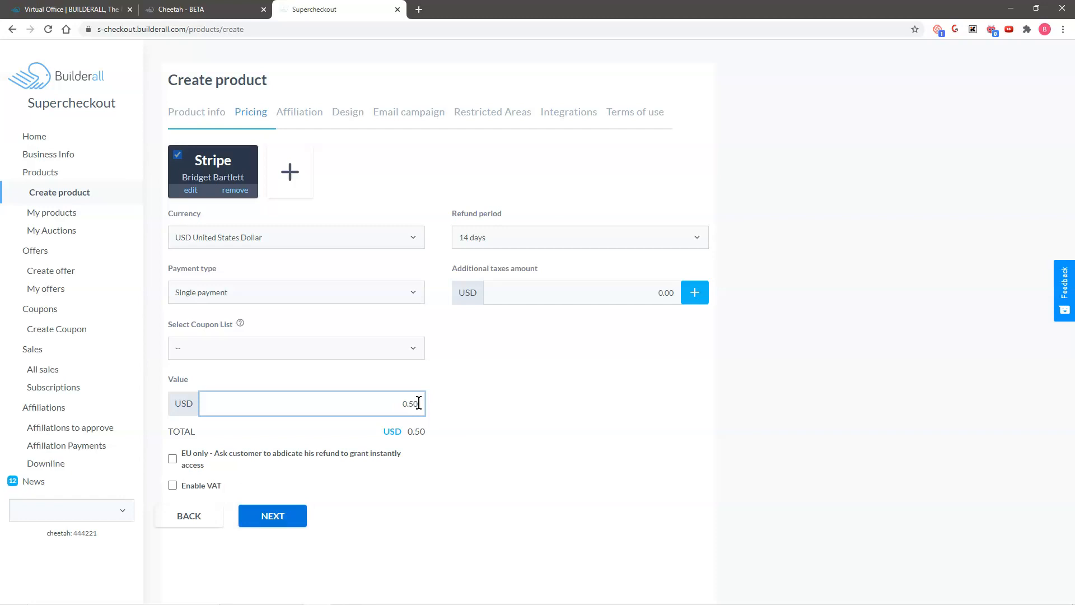
{"action": "left_click", "coordinate": [440, 484]}
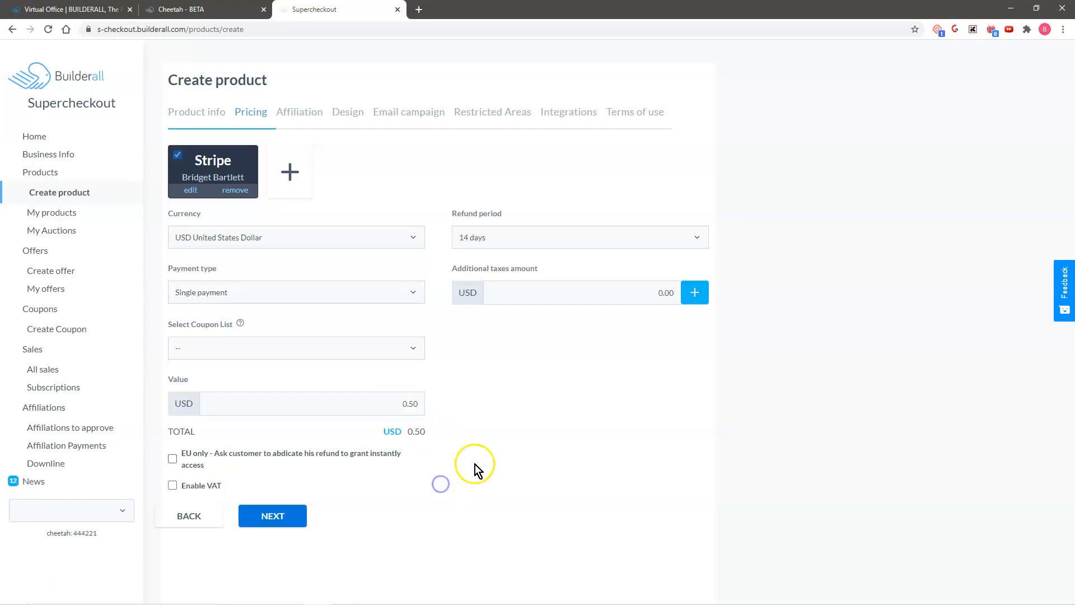
- Try the EU-only refund waiver and the VAT option, look over the VAT simulation, and turn both options off again
{"action": "left_click", "coordinate": [173, 458]}
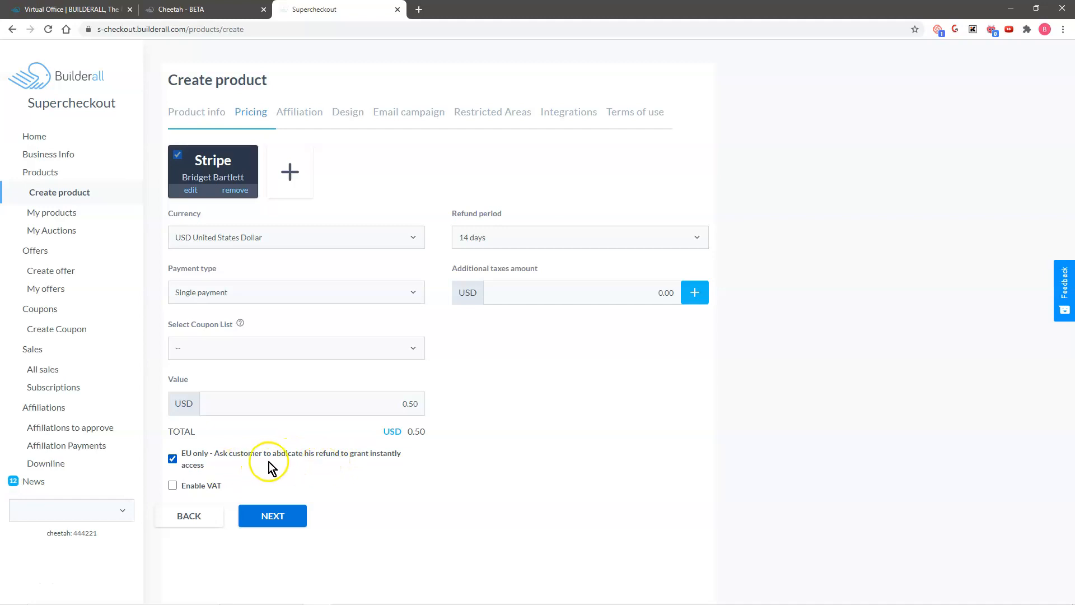
{"action": "left_click", "coordinate": [173, 485]}
{"action": "scroll", "coordinate": [807, 471], "scroll_direction": "down", "scroll_amount": 3}
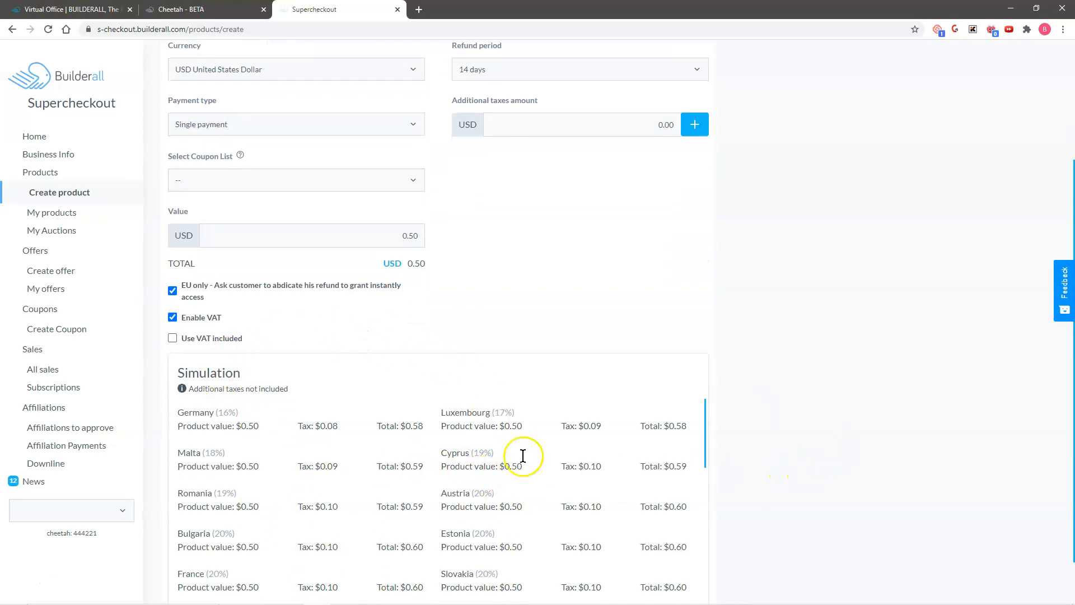
{"action": "left_click", "coordinate": [173, 317]}
{"action": "left_click", "coordinate": [173, 458]}
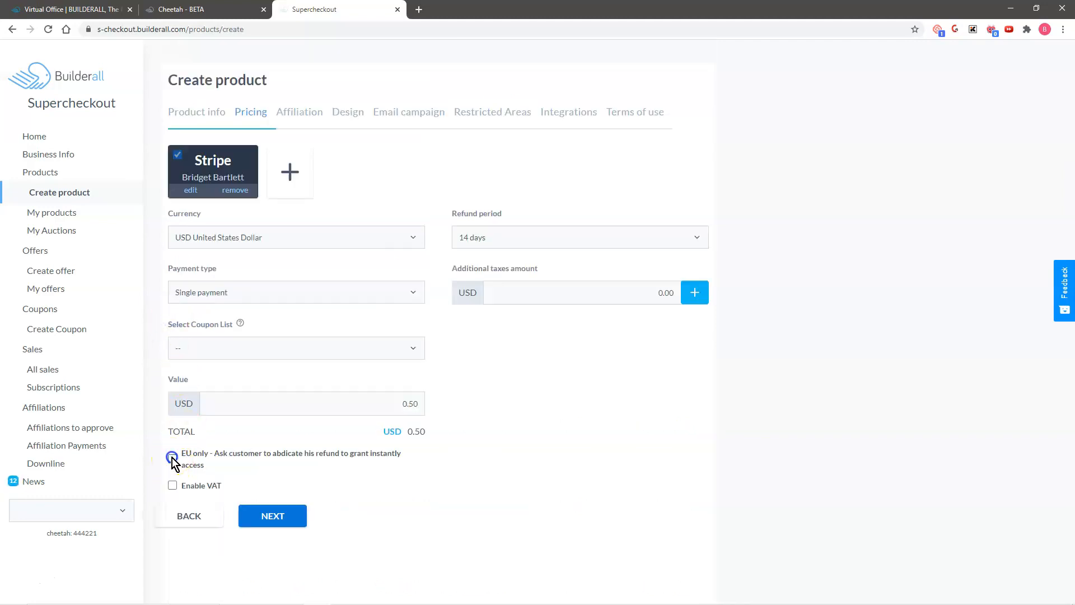
- Continue past the affiliation settings without enabling affiliation, and choose 3 Steps Checkout as the sales page design
{"action": "left_click", "coordinate": [272, 516]}
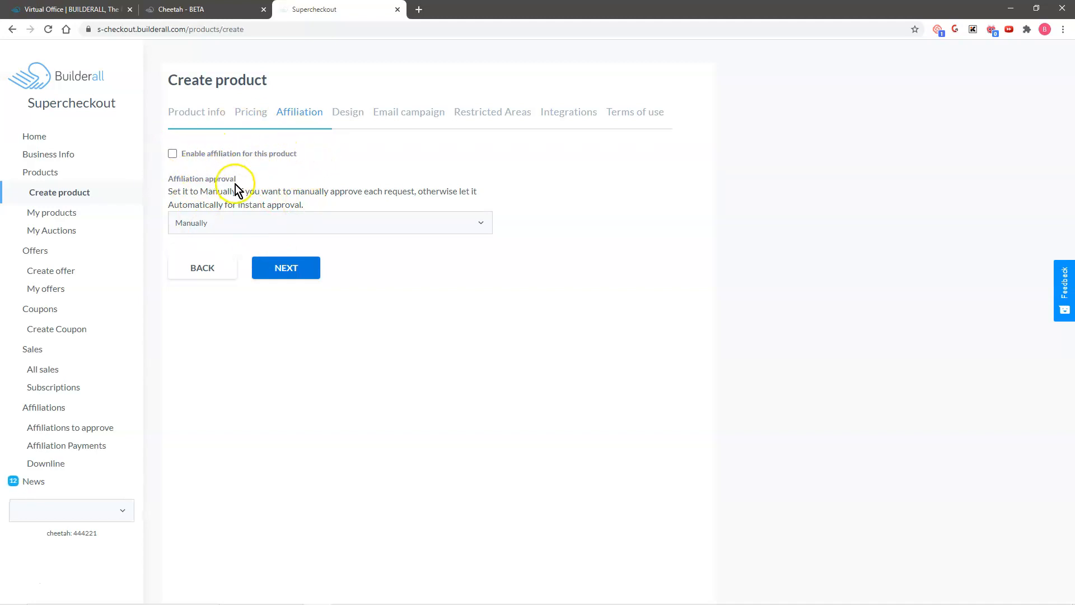
{"action": "left_click", "coordinate": [300, 273]}
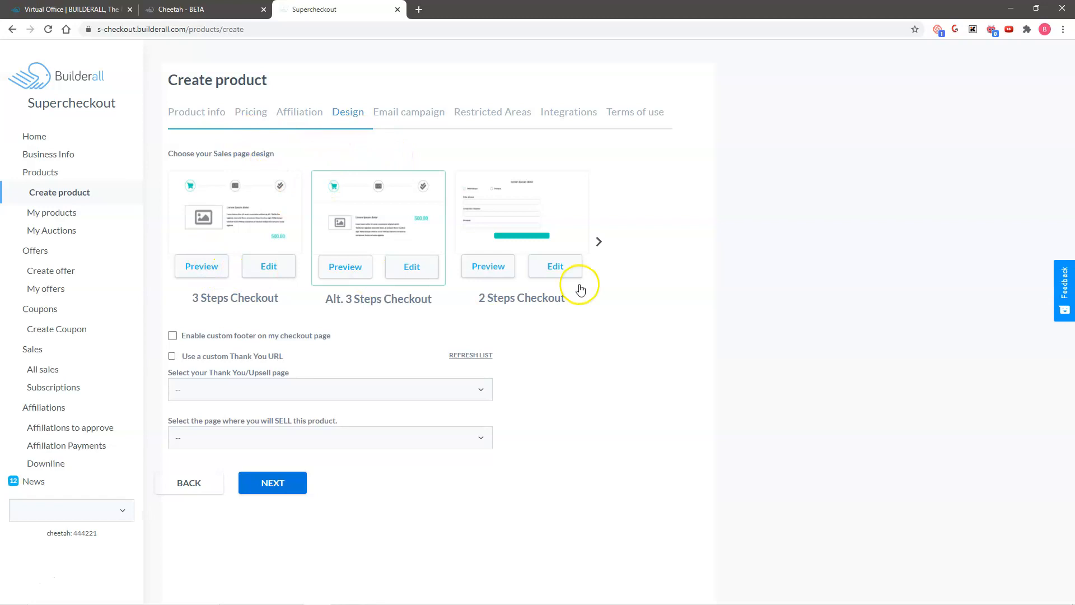
{"action": "left_click", "coordinate": [599, 242]}
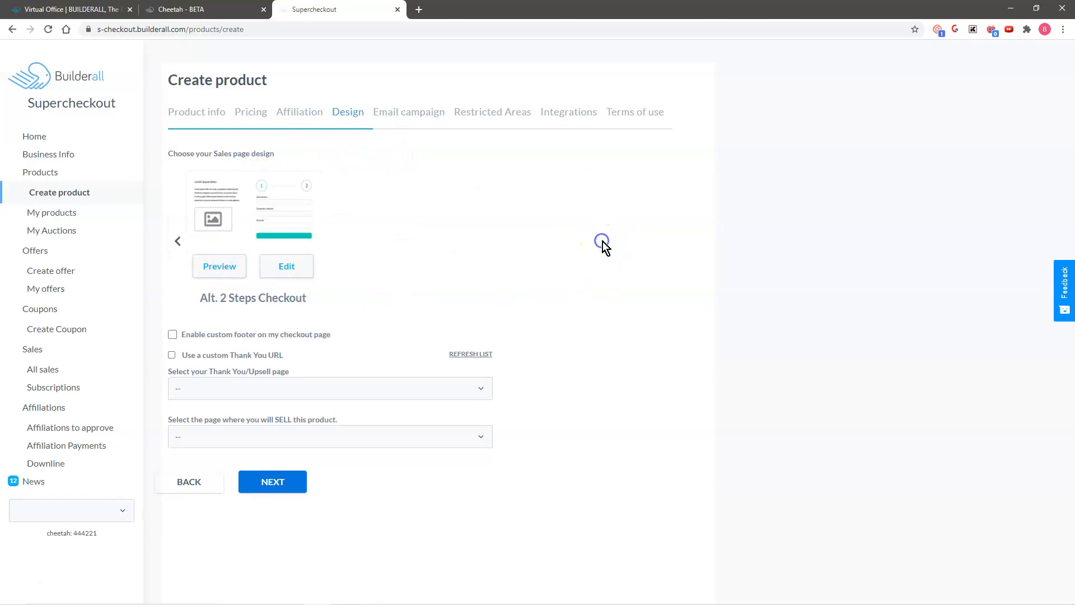
{"action": "double_click", "coordinate": [178, 242]}
{"action": "double_click", "coordinate": [626, 361]}
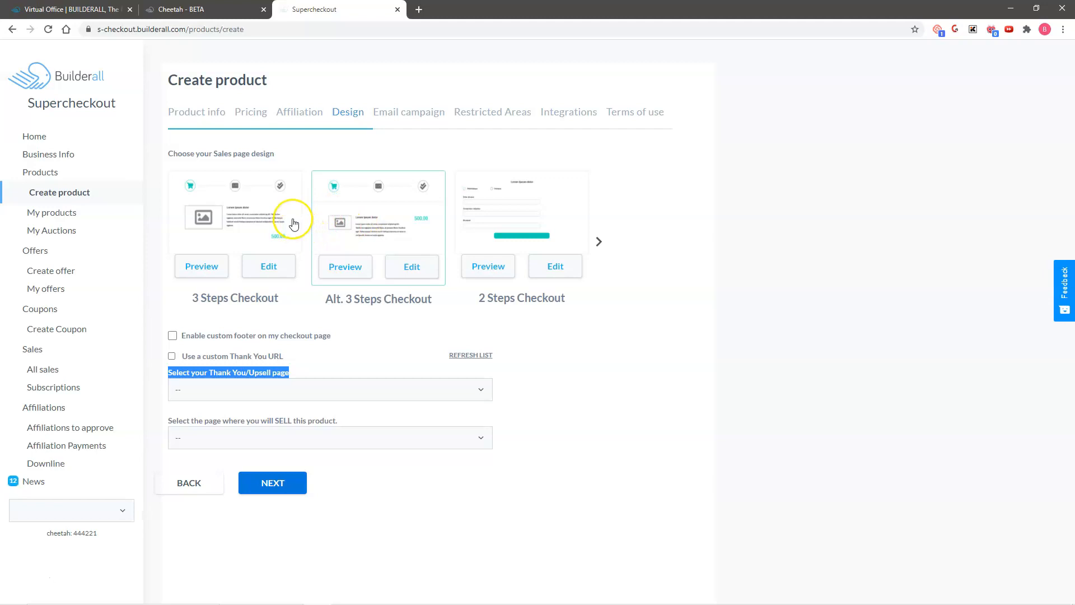
{"action": "left_click", "coordinate": [243, 218]}
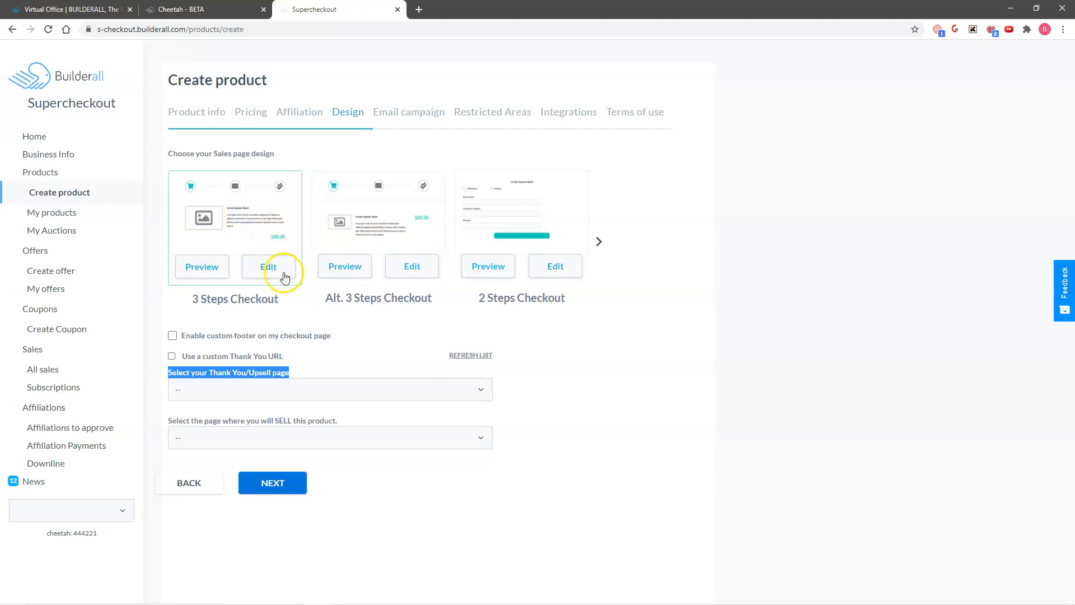
- Look through the product, field and step/price/button styling of the 3 Steps Checkout design, and save it with its default settings
{"action": "left_click", "coordinate": [272, 268]}
{"action": "left_click", "coordinate": [383, 192]}
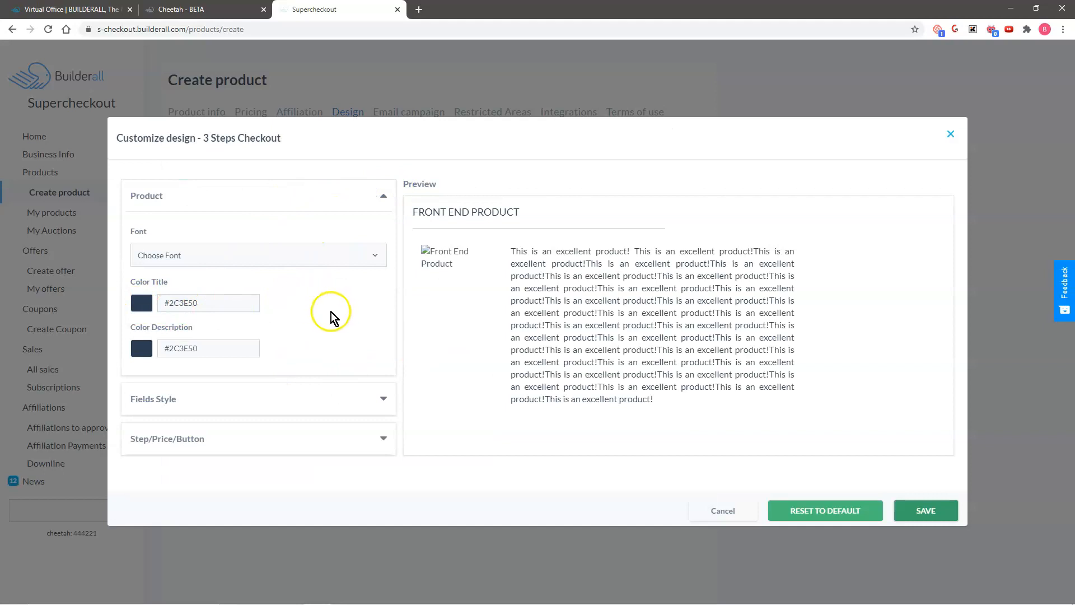
{"action": "left_click", "coordinate": [147, 398]}
{"action": "scroll", "coordinate": [335, 361], "scroll_direction": "down", "scroll_amount": 5}
{"action": "left_click", "coordinate": [320, 462]}
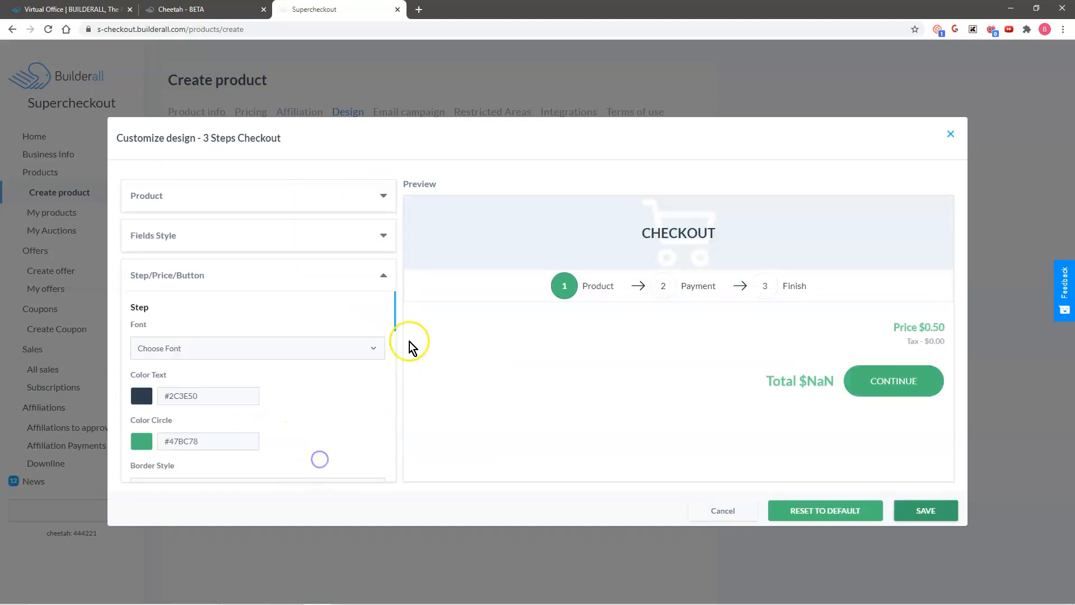
{"action": "scroll", "coordinate": [365, 375], "scroll_direction": "down", "scroll_amount": 5}
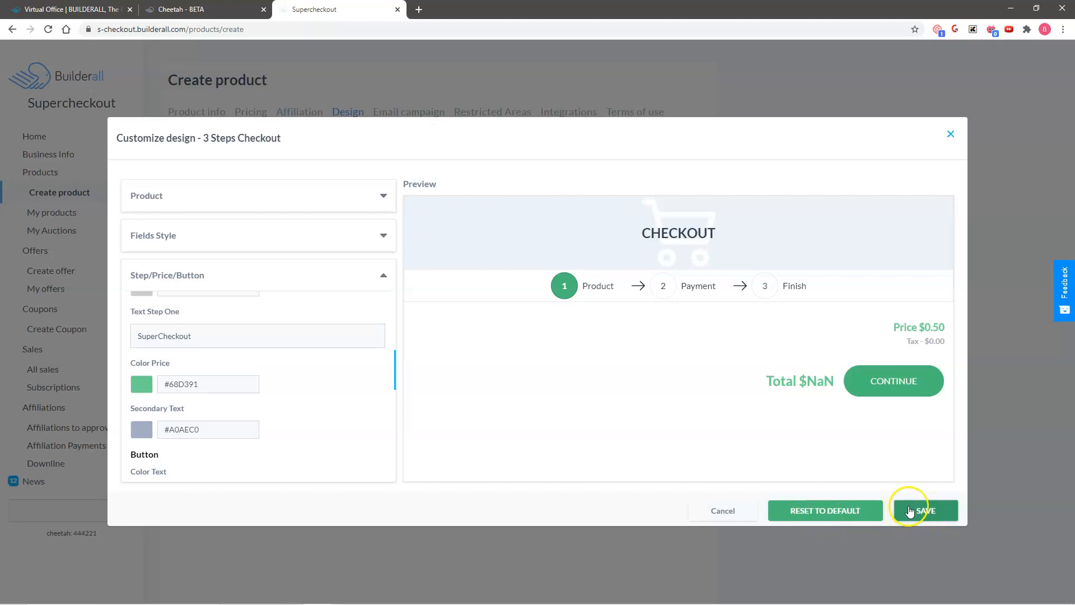
{"action": "left_click", "coordinate": [909, 510]}
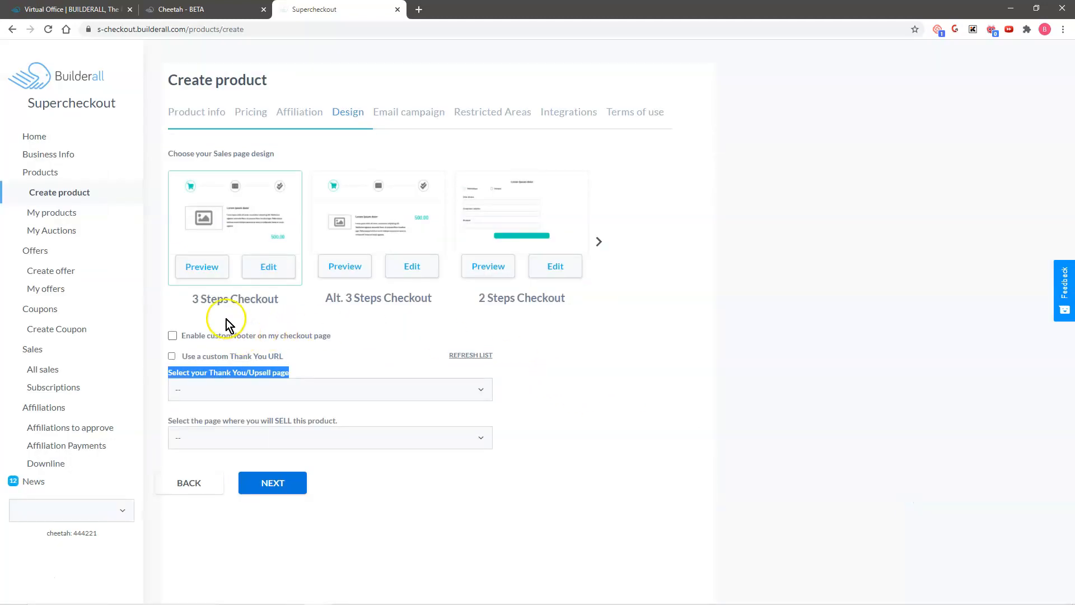
- Preview the 3 Steps Checkout template page, look it over, and close the preview
{"action": "left_click", "coordinate": [213, 269]}
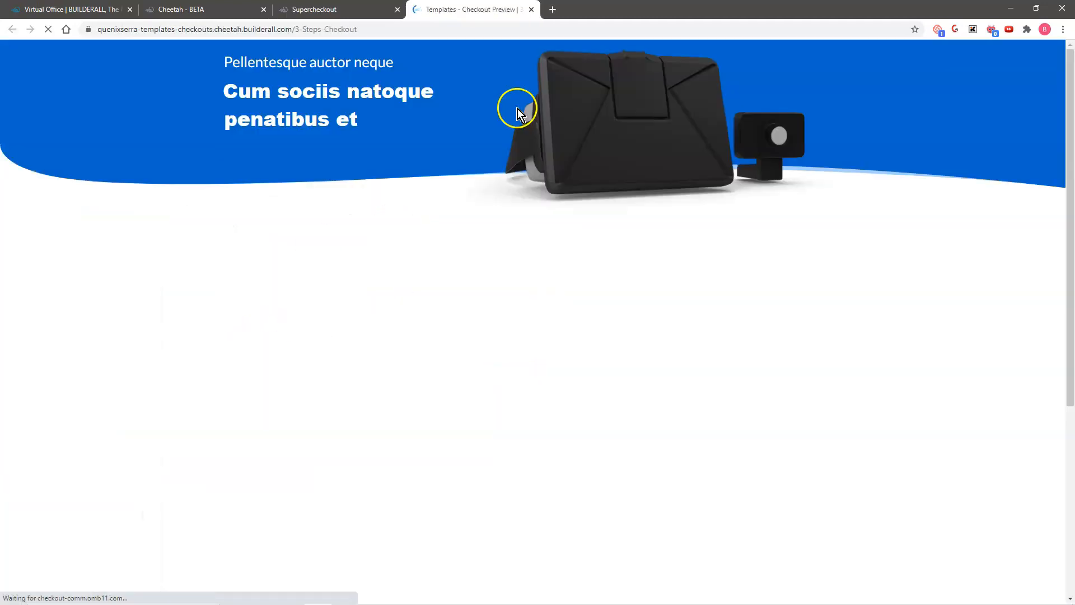
{"action": "scroll", "coordinate": [750, 358], "scroll_direction": "down", "scroll_amount": 5}
{"action": "scroll", "coordinate": [576, 374], "scroll_direction": "up", "scroll_amount": 5}
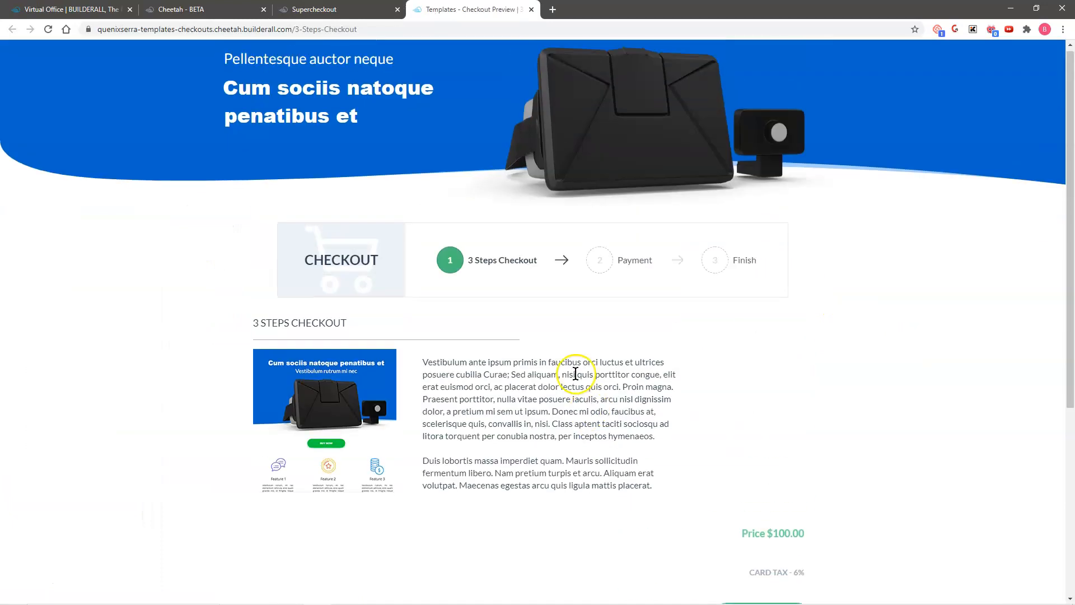
{"action": "key", "text": "ctrl+w"}
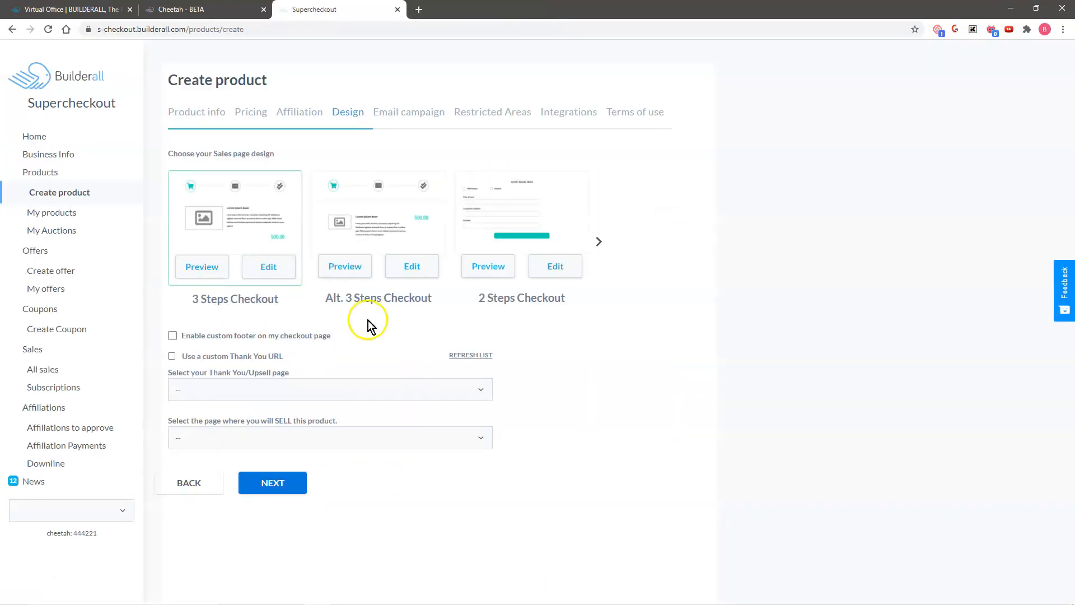
- Enable a custom footer on the checkout page with the text "Thank you shopping with us"
{"action": "left_click", "coordinate": [173, 336]}
{"action": "left_click", "coordinate": [233, 418]}
{"action": "type", "text": "Thank you shopping with us"}
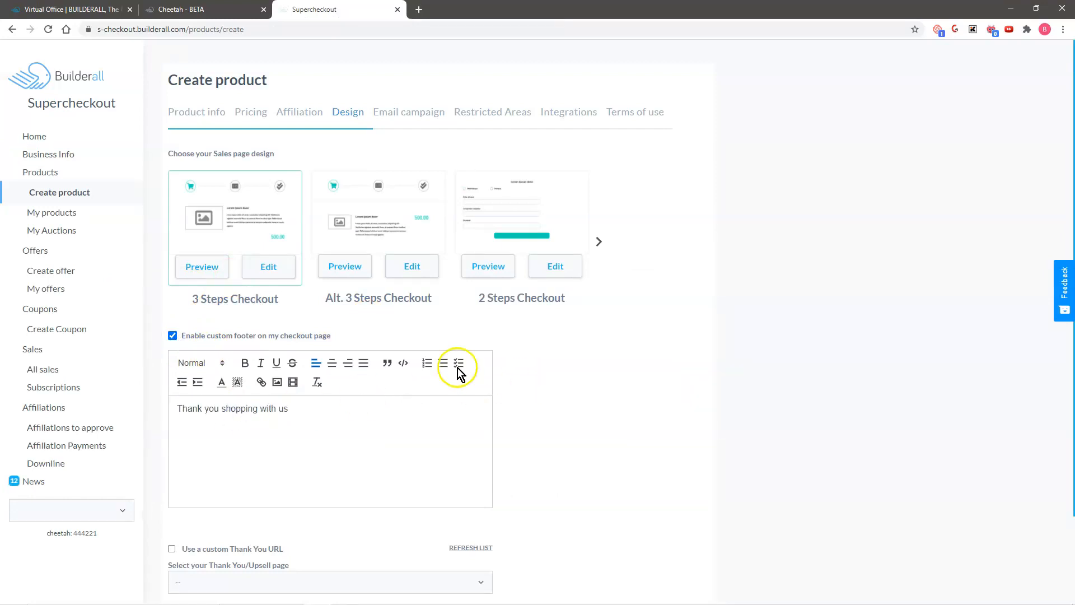
- Try the custom Thank You URL option, and turn it off again without entering an address
{"action": "scroll", "coordinate": [136, 446], "scroll_direction": "down", "scroll_amount": 2}
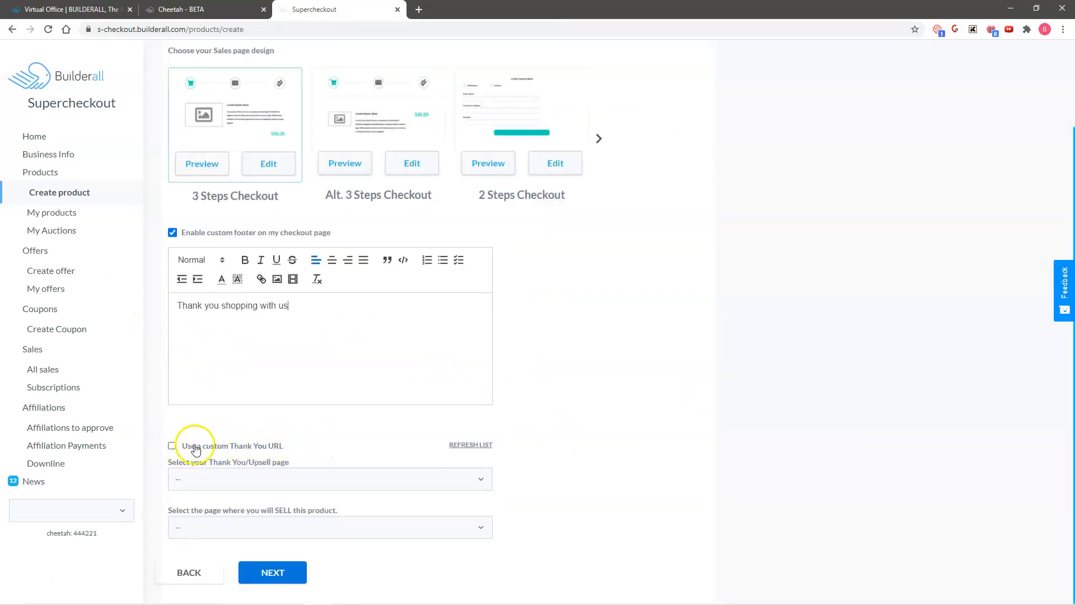
{"action": "left_click", "coordinate": [172, 446]}
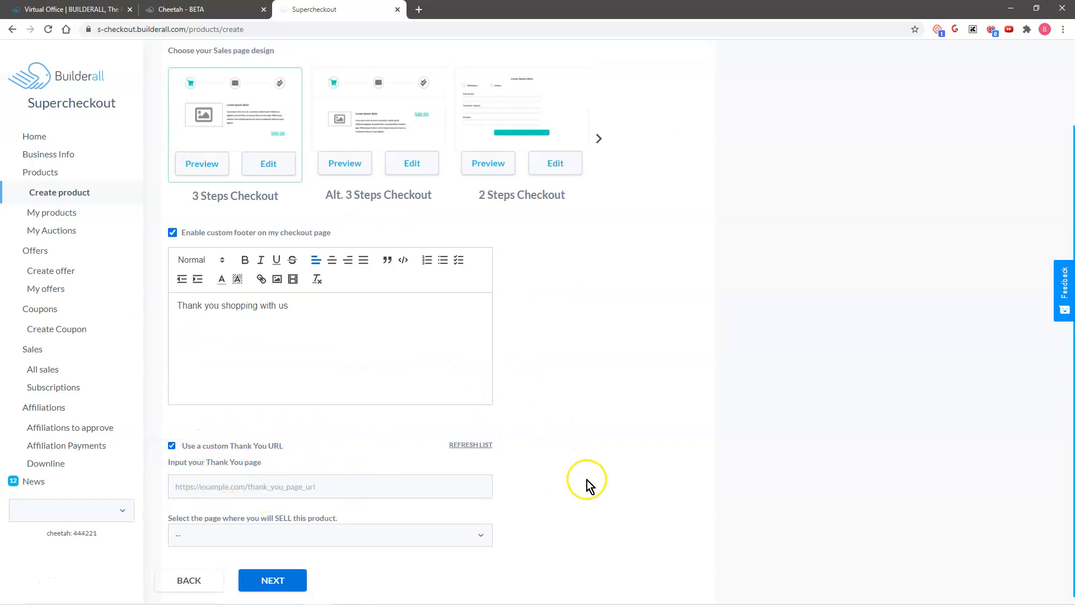
{"action": "scroll", "coordinate": [582, 475], "scroll_direction": "down", "scroll_amount": 1}
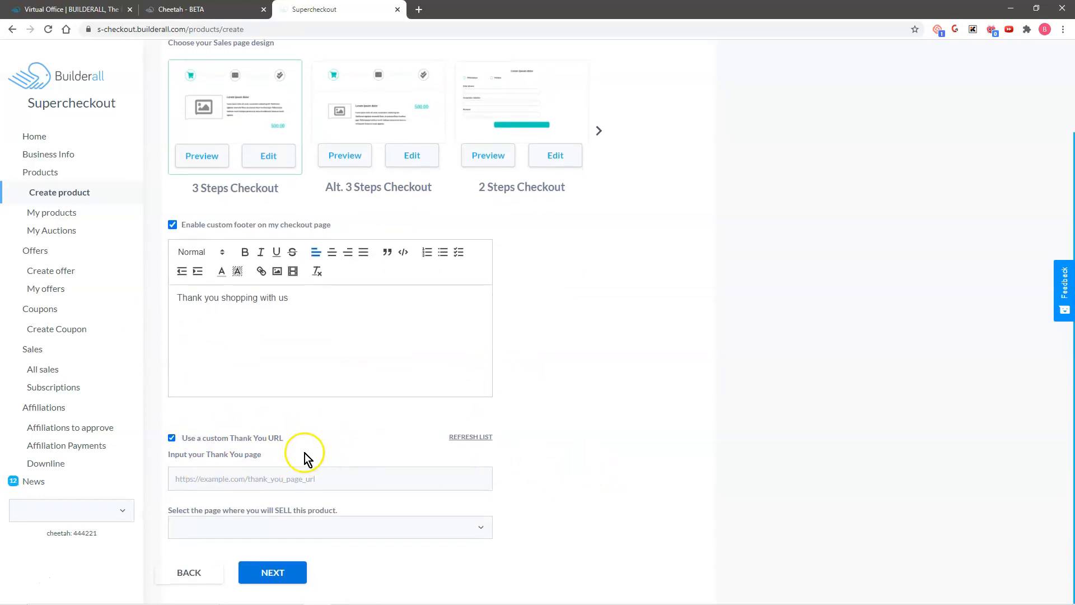
{"action": "left_click", "coordinate": [171, 437]}
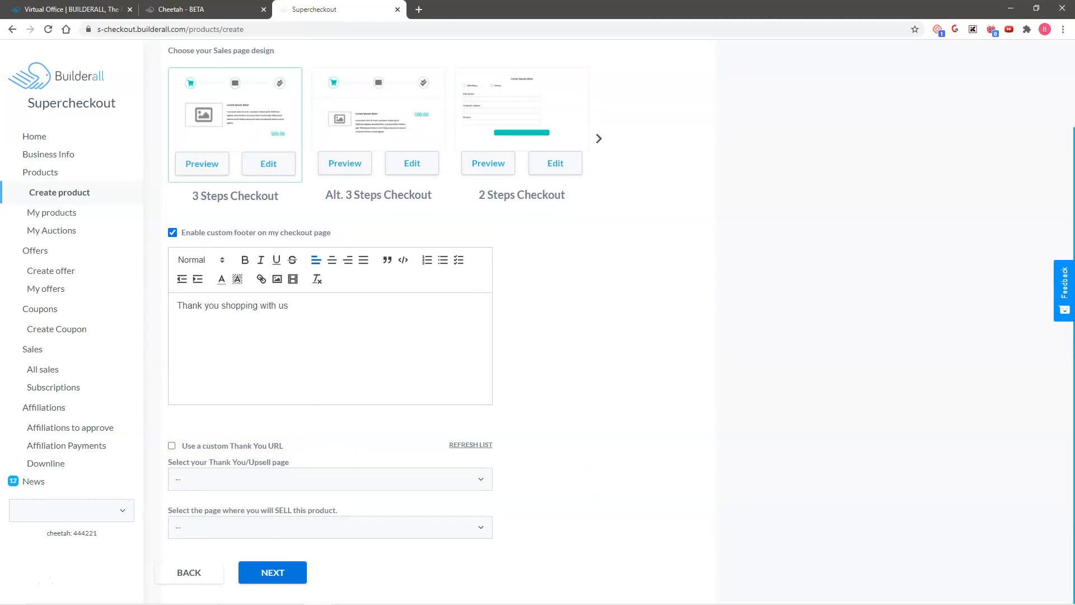
- Set the Thank You/Upsell page to the upsell page and the page selling this product to the front end sales page
{"action": "left_click", "coordinate": [199, 480]}
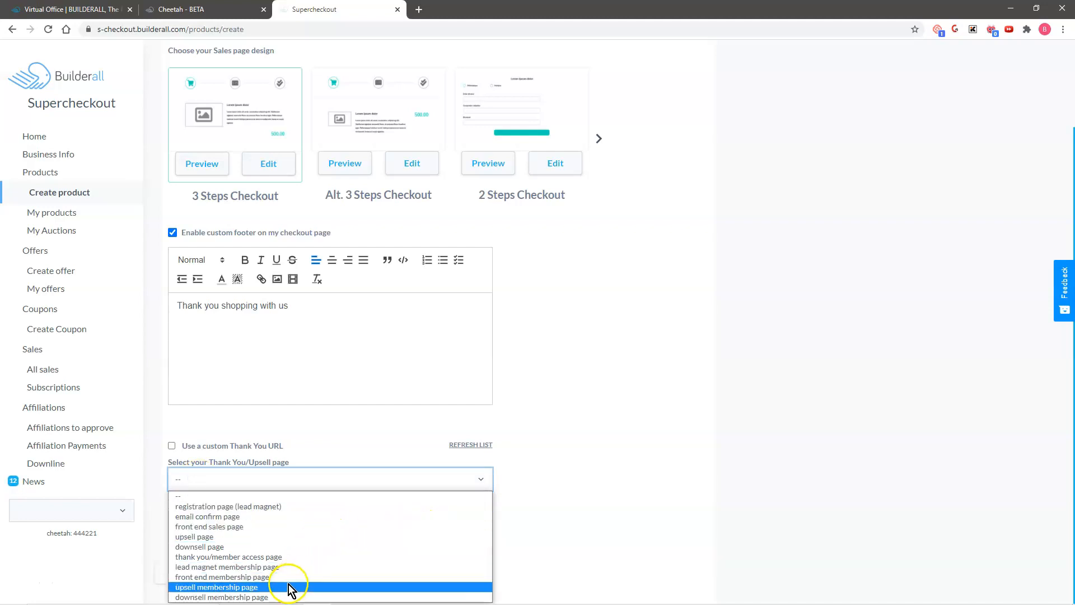
{"action": "left_click", "coordinate": [253, 537]}
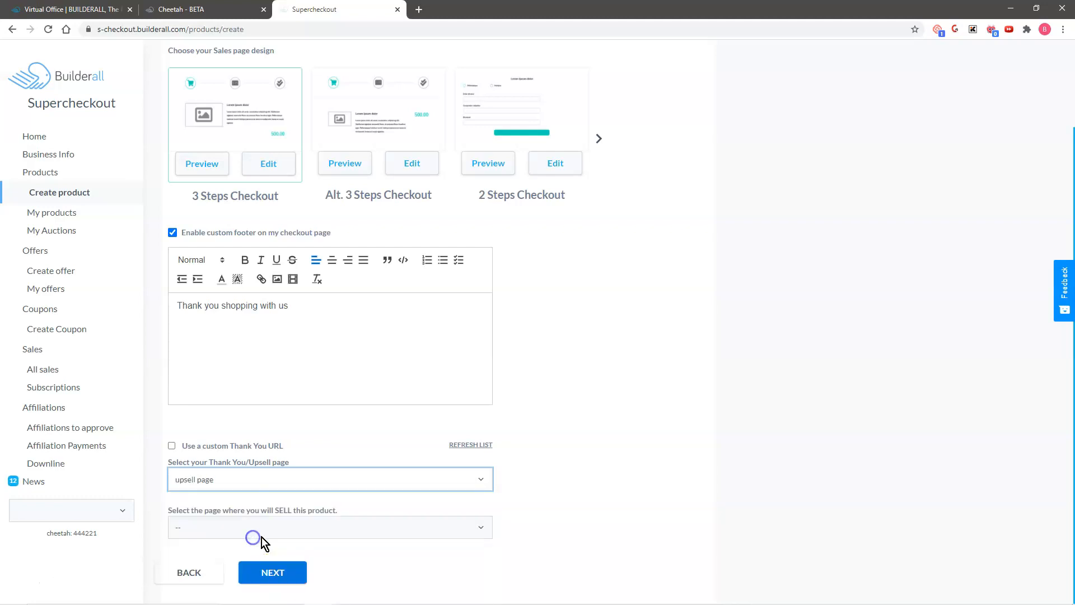
{"action": "left_click", "coordinate": [384, 534]}
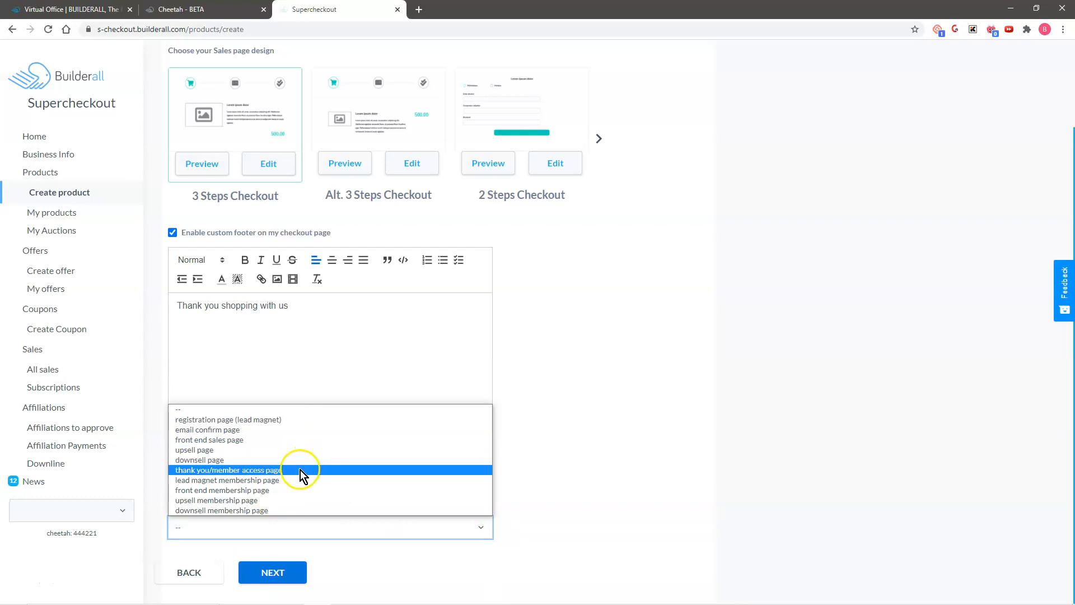
{"action": "left_click", "coordinate": [250, 442]}
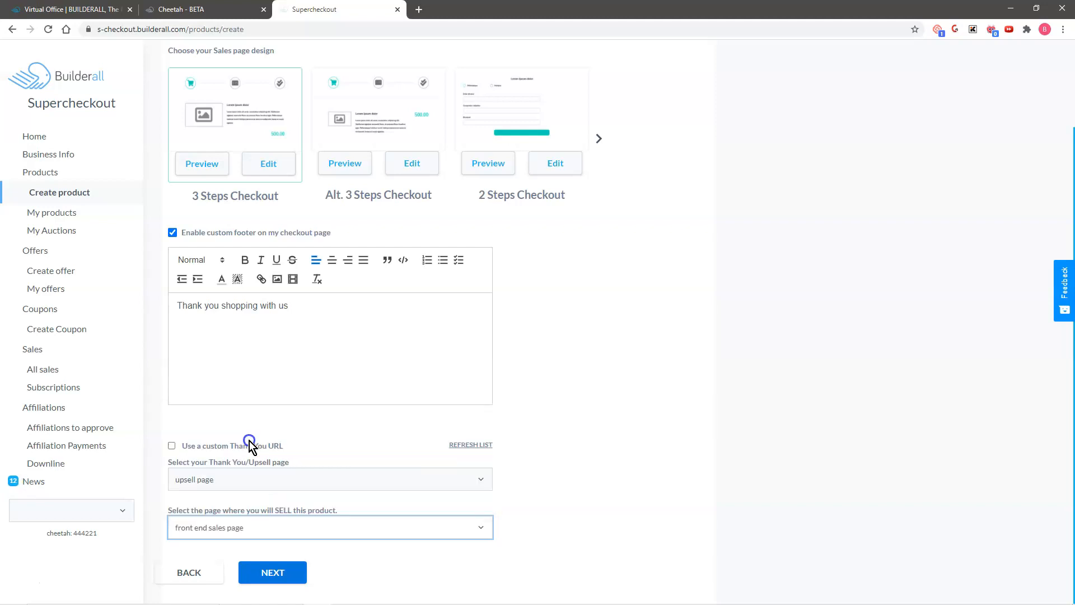
- Continue to the email campaign settings and look over the MailingBoss lists, keeping Use default fields
{"action": "left_click", "coordinate": [280, 579]}
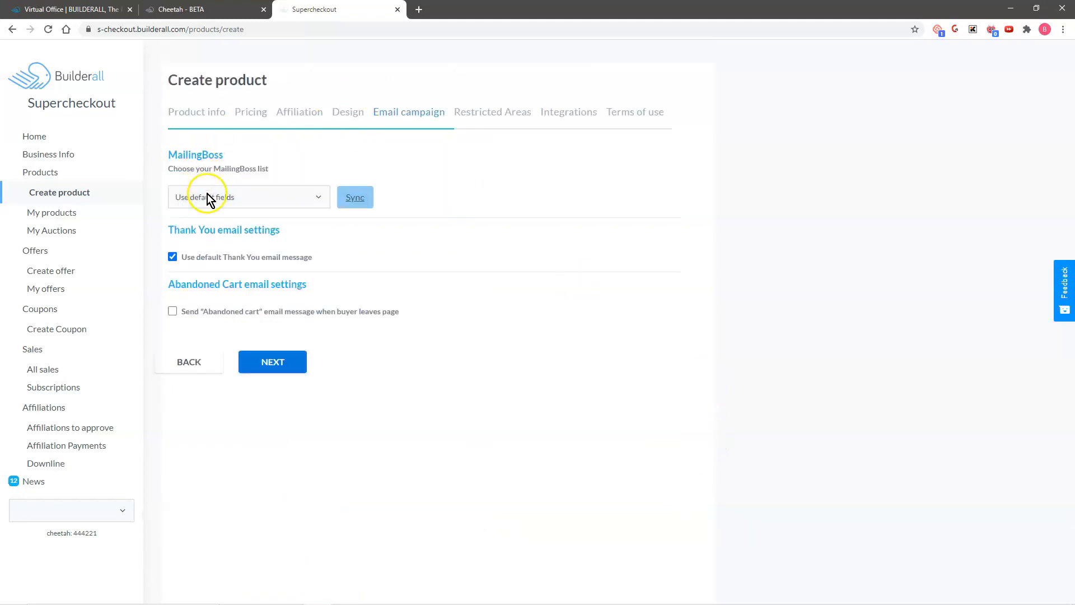
{"action": "left_click", "coordinate": [273, 197]}
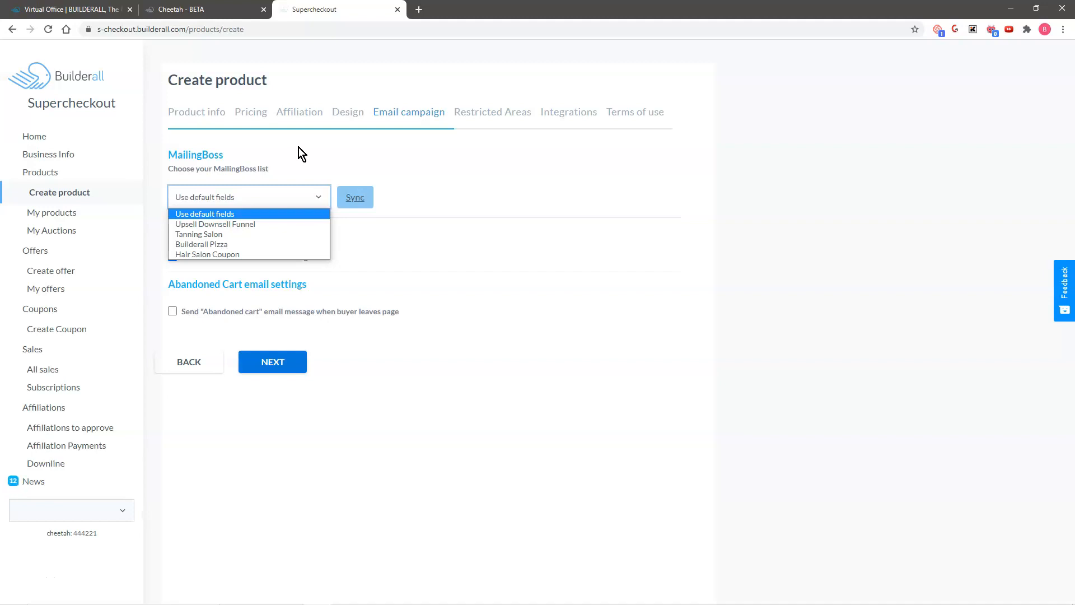
{"action": "left_click", "coordinate": [410, 207]}
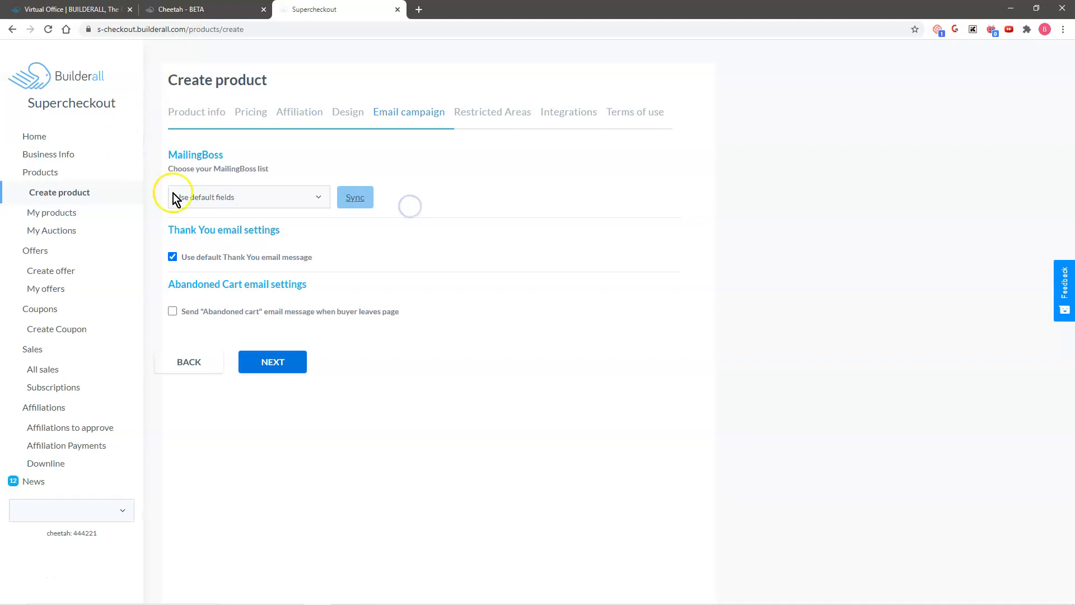
- Check the MailingBoss lists and try a custom Thank You email, switching back to the default message without writing one
{"action": "left_click", "coordinate": [281, 195]}
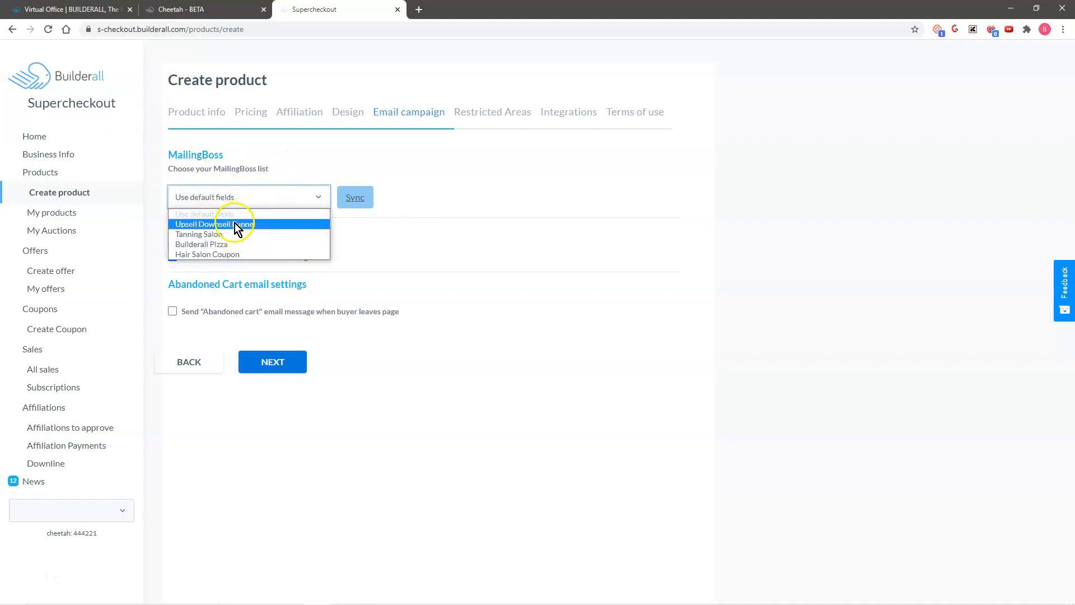
{"action": "left_click", "coordinate": [271, 178]}
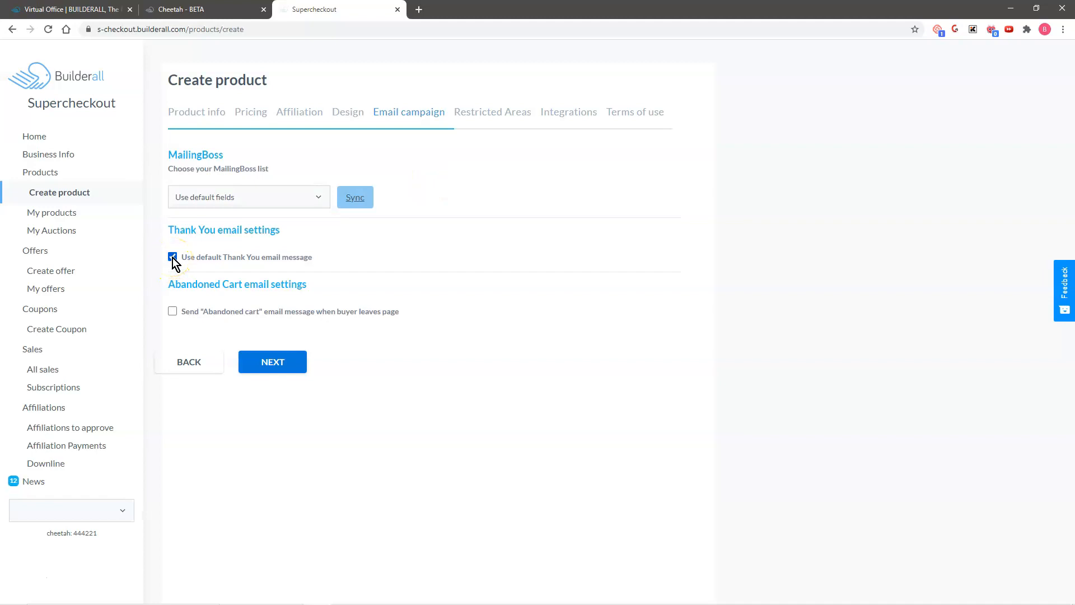
{"action": "left_click", "coordinate": [172, 257]}
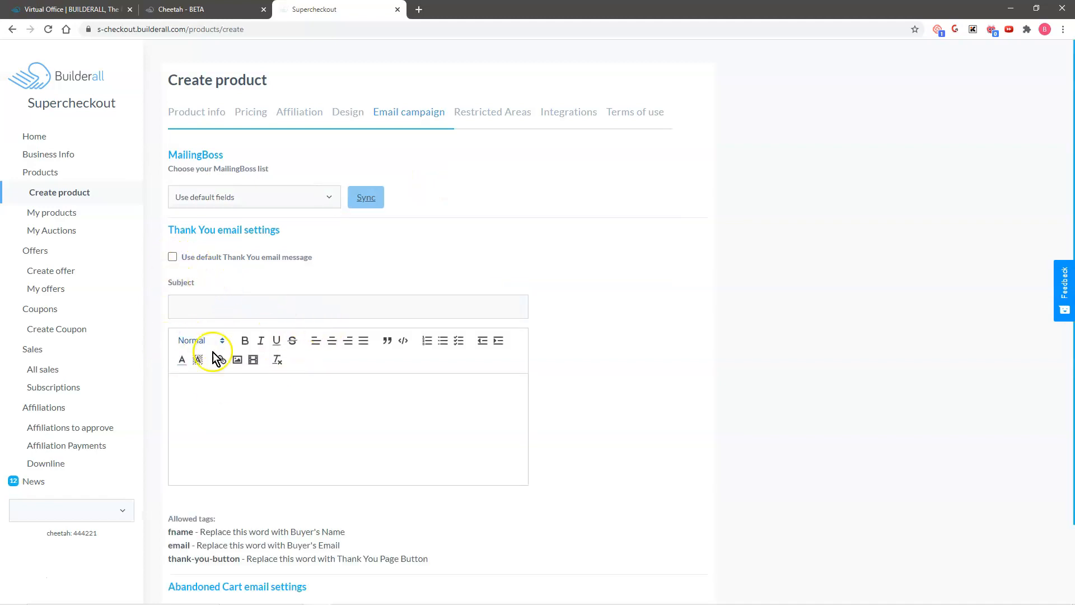
{"action": "left_click", "coordinate": [172, 257]}
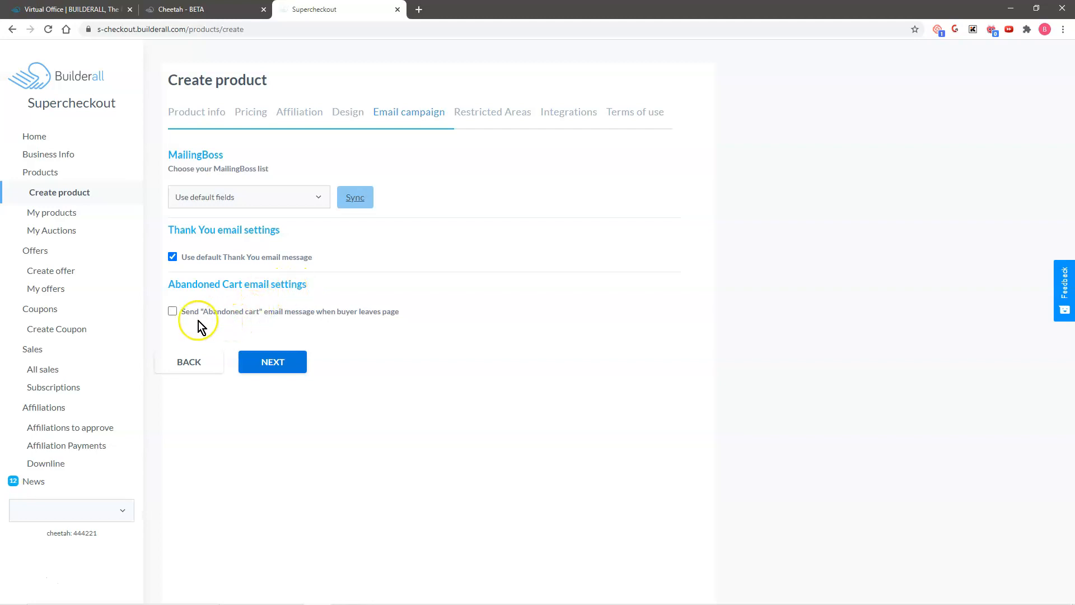
- Enable the abandoned cart email 1 hour after the buyer leaves, using the default message, and continue to the restricted areas
{"action": "left_click", "coordinate": [172, 311]}
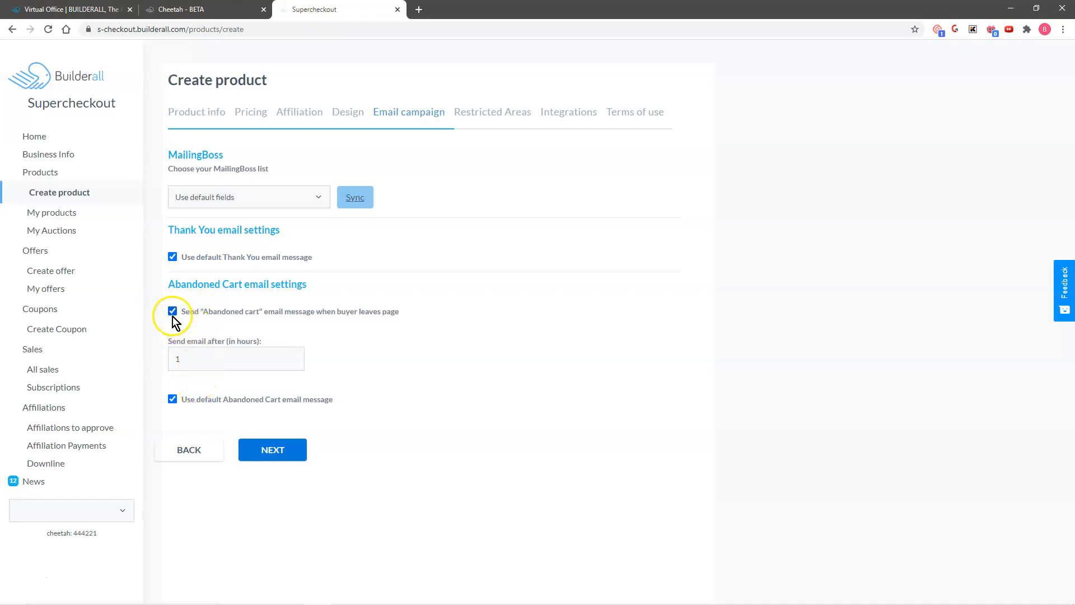
{"action": "left_click", "coordinate": [173, 399]}
{"action": "scroll", "coordinate": [488, 420], "scroll_direction": "down", "scroll_amount": 2}
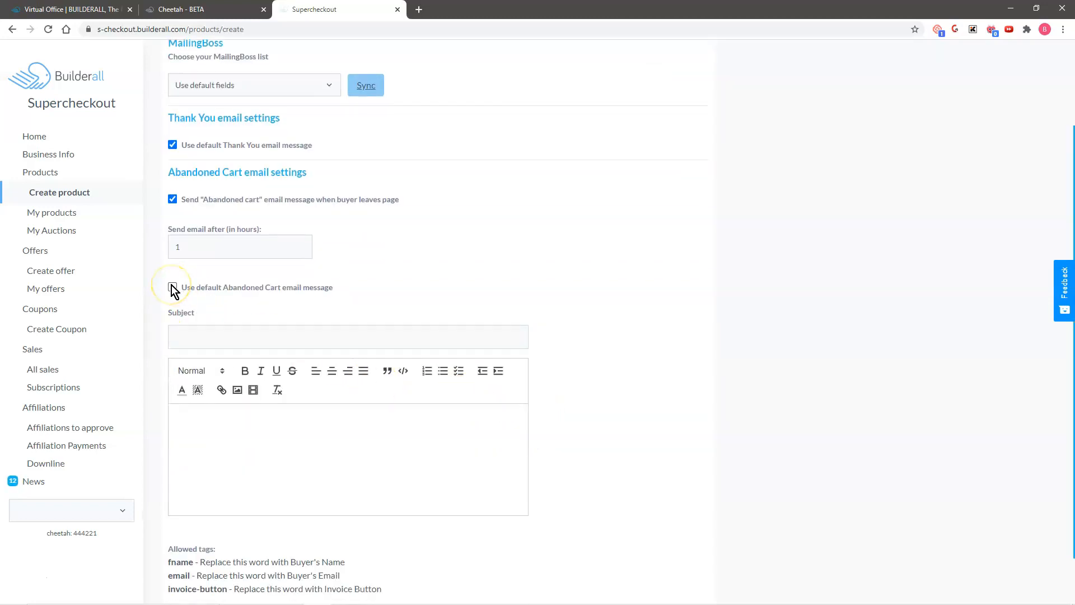
{"action": "left_click", "coordinate": [173, 287]}
{"action": "left_click", "coordinate": [280, 452]}
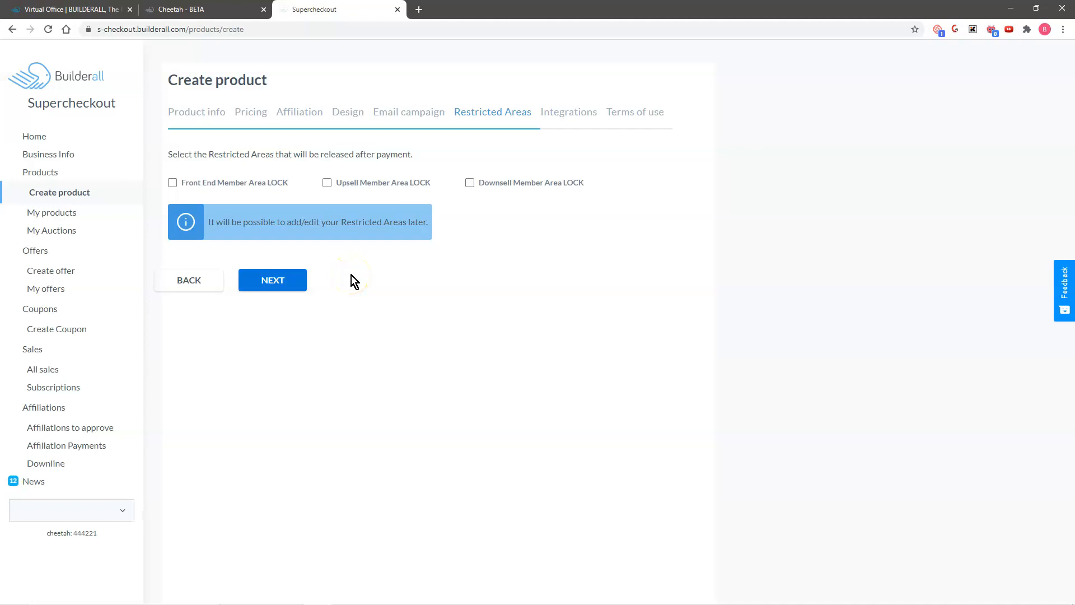
- Release the Front End Member Area LOCK after payment and continue to the terms of use without enabling any integrations
{"action": "left_click", "coordinate": [274, 184]}
{"action": "left_click", "coordinate": [284, 281]}
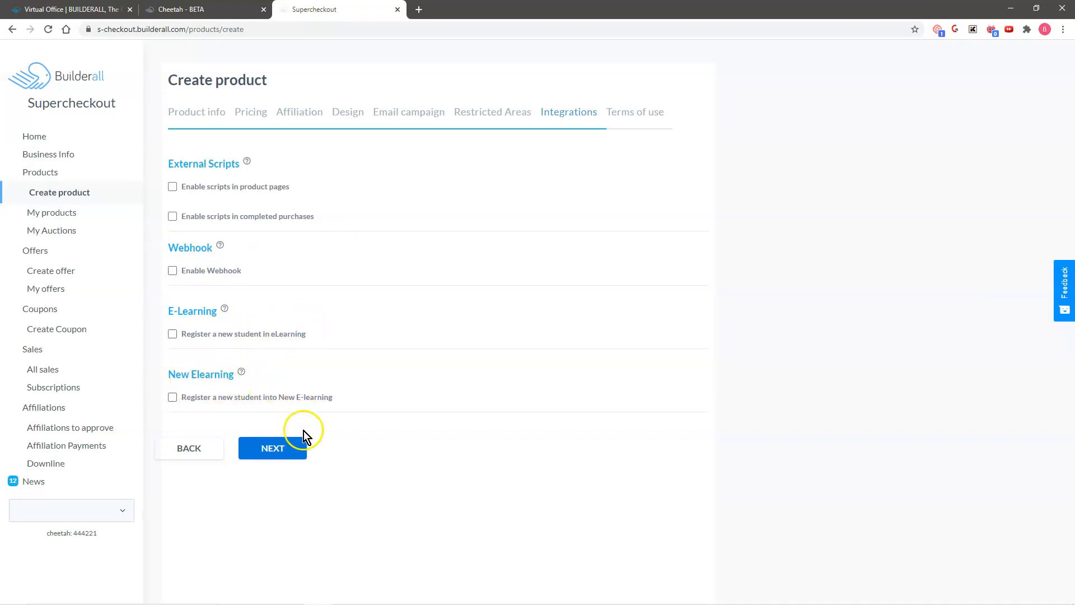
{"action": "left_click", "coordinate": [276, 451]}
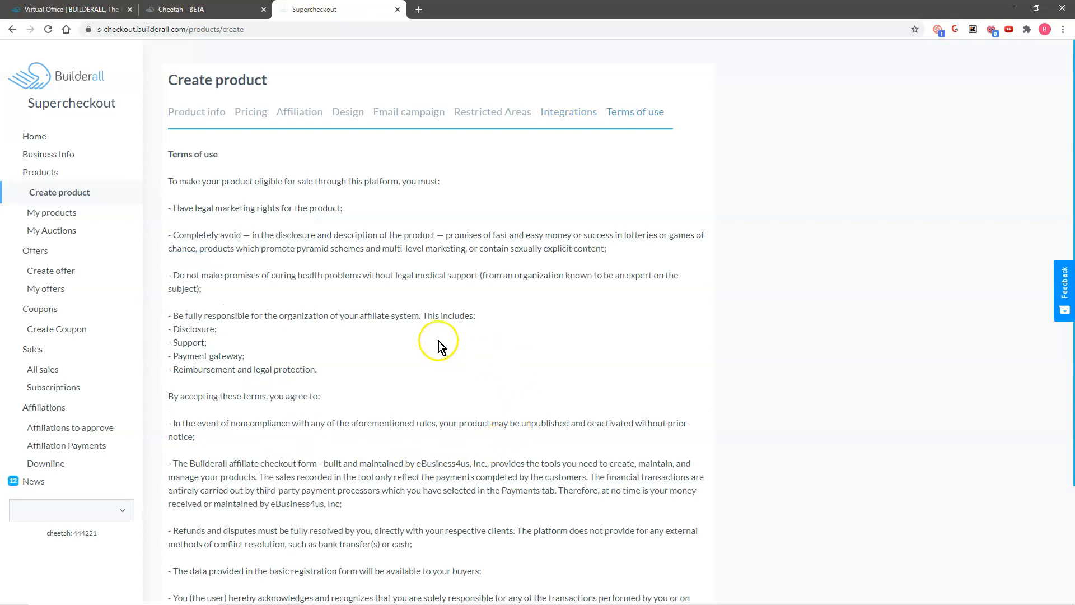
- Accept the Terms and Conditions to create the product, and look over its sales, thank you and checkout links
{"action": "scroll", "coordinate": [419, 247], "scroll_direction": "down", "scroll_amount": 3}
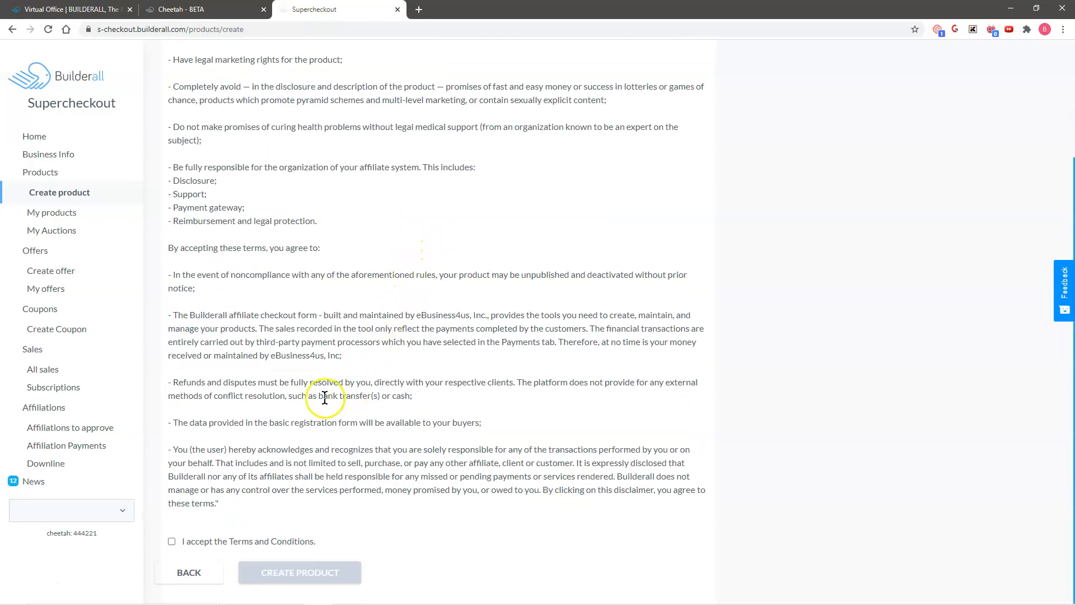
{"action": "left_click", "coordinate": [172, 541]}
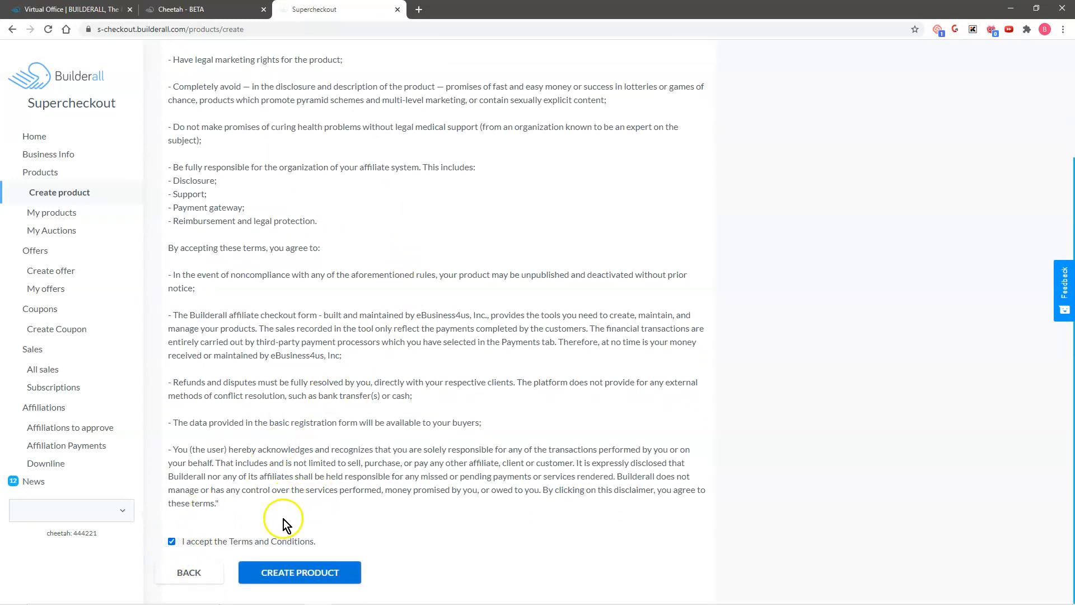
{"action": "left_click", "coordinate": [307, 576]}
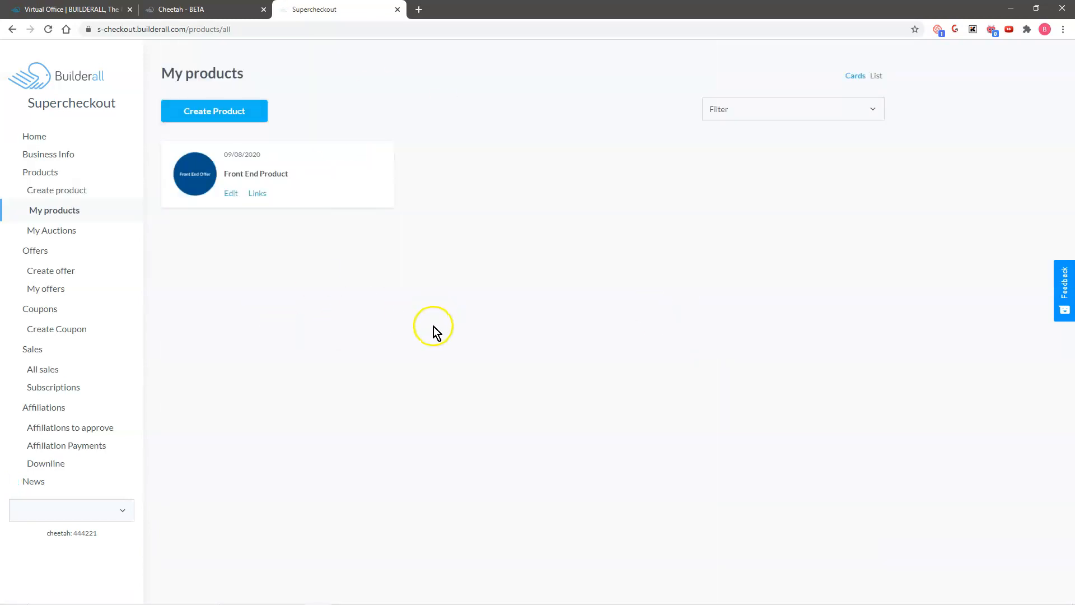
{"action": "left_click", "coordinate": [258, 193]}
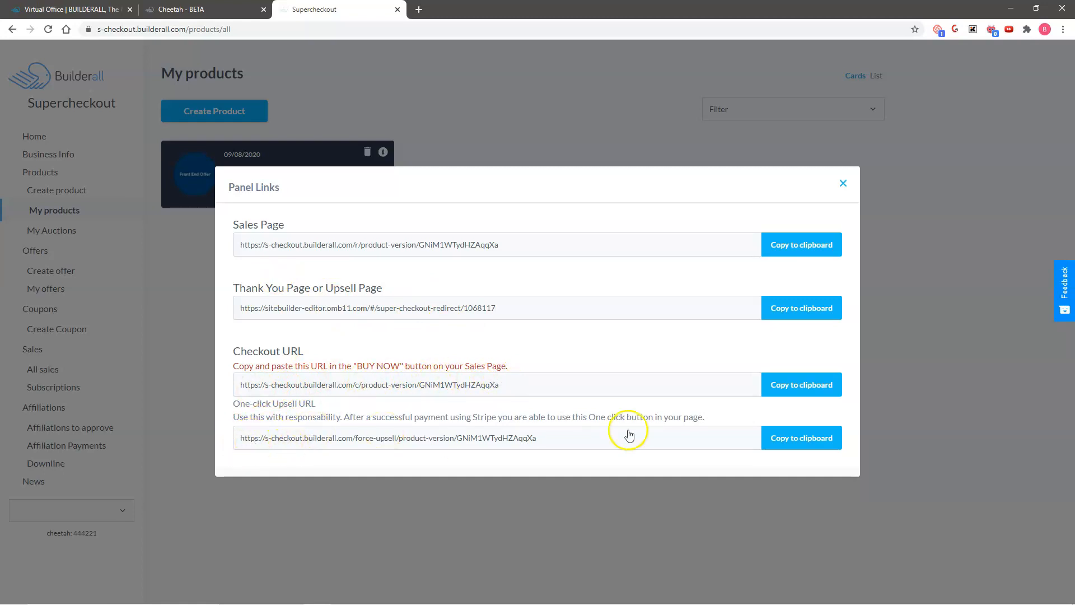
{"action": "left_click", "coordinate": [843, 183]}
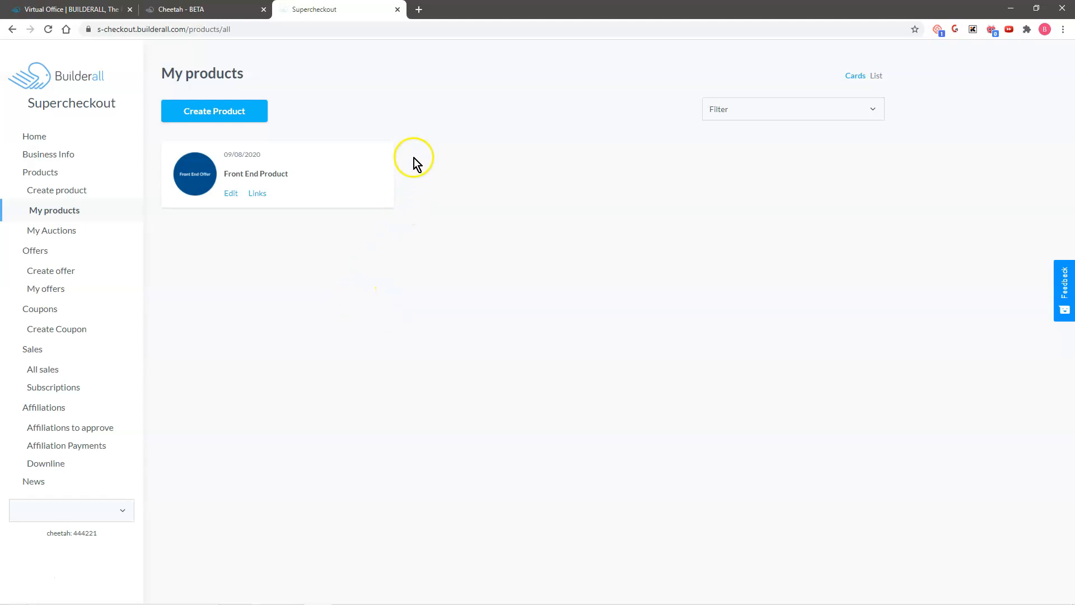
- Start another new product and name it "Upsell Product"
{"action": "left_click", "coordinate": [223, 113]}
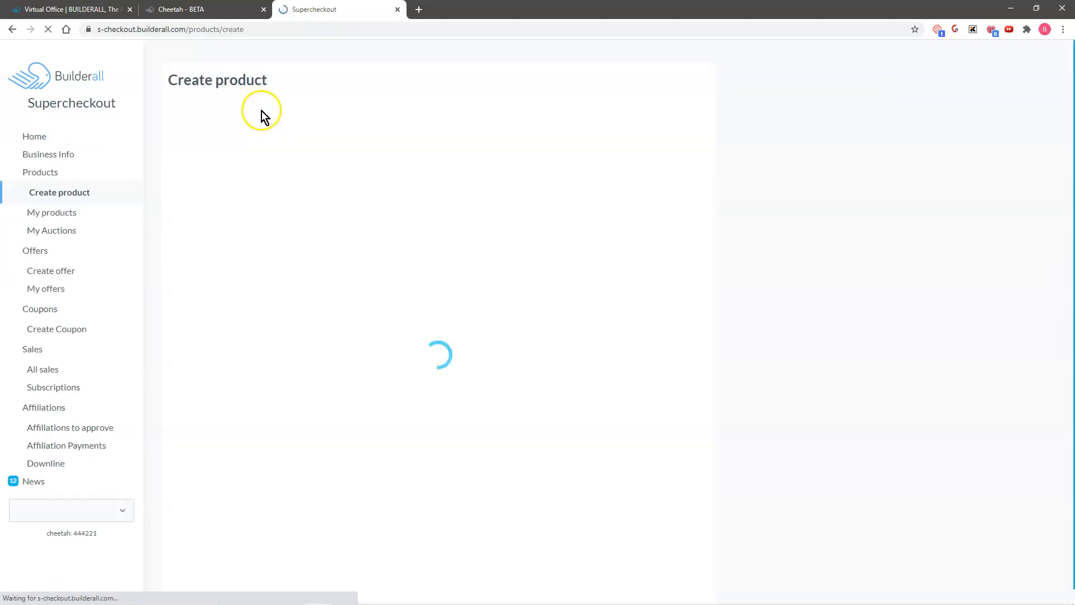
{"action": "left_click", "coordinate": [383, 170]}
{"action": "type", "text": "Upsell Product"}
- Upload the red Upsell Offer image as the product picture, cropping it around the circle
{"action": "left_click", "coordinate": [236, 228]}
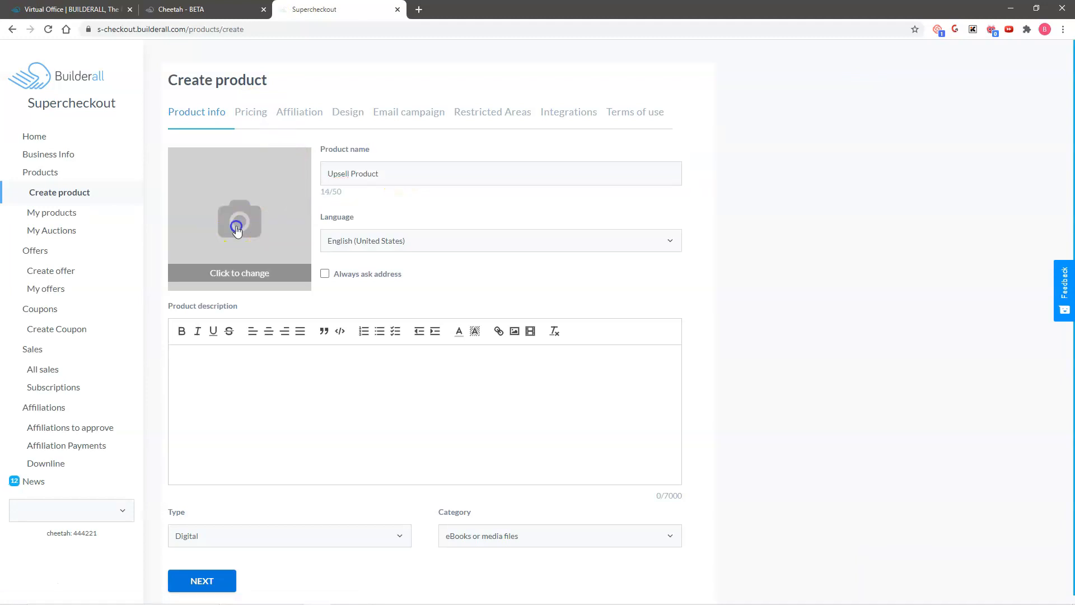
{"action": "left_click", "coordinate": [123, 142]}
{"action": "left_click_drag", "start_coordinate": [605, 145], "coordinate": [613, 203]}
{"action": "left_click", "coordinate": [567, 181]}
{"action": "left_click", "coordinate": [516, 272]}
{"action": "left_click_drag", "start_coordinate": [526, 286], "coordinate": [506, 262]}
{"action": "left_click_drag", "start_coordinate": [620, 385], "coordinate": [643, 421]}
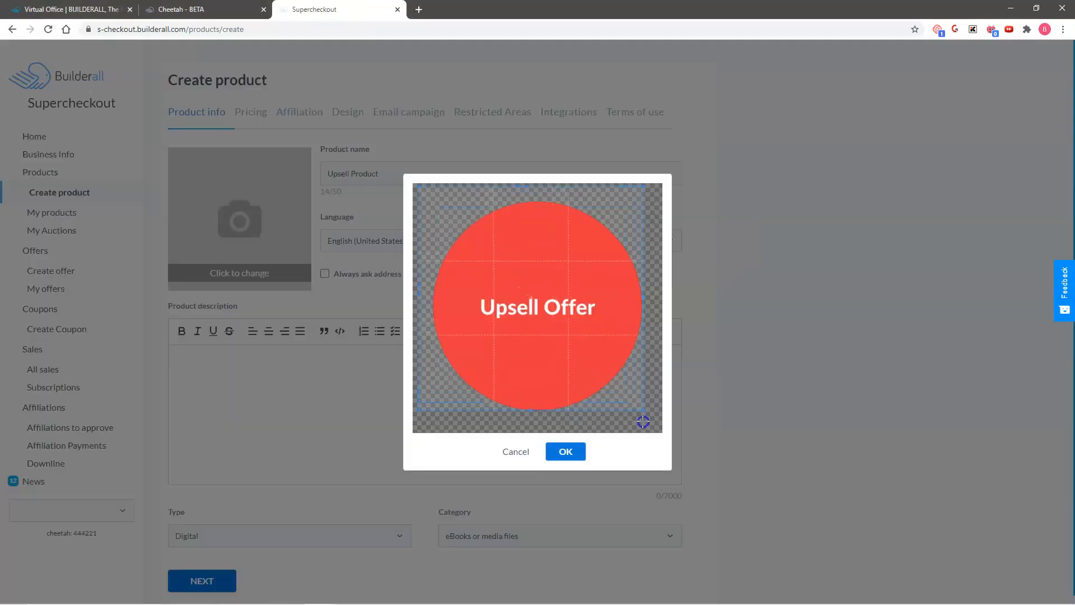
{"action": "left_click", "coordinate": [566, 452]}
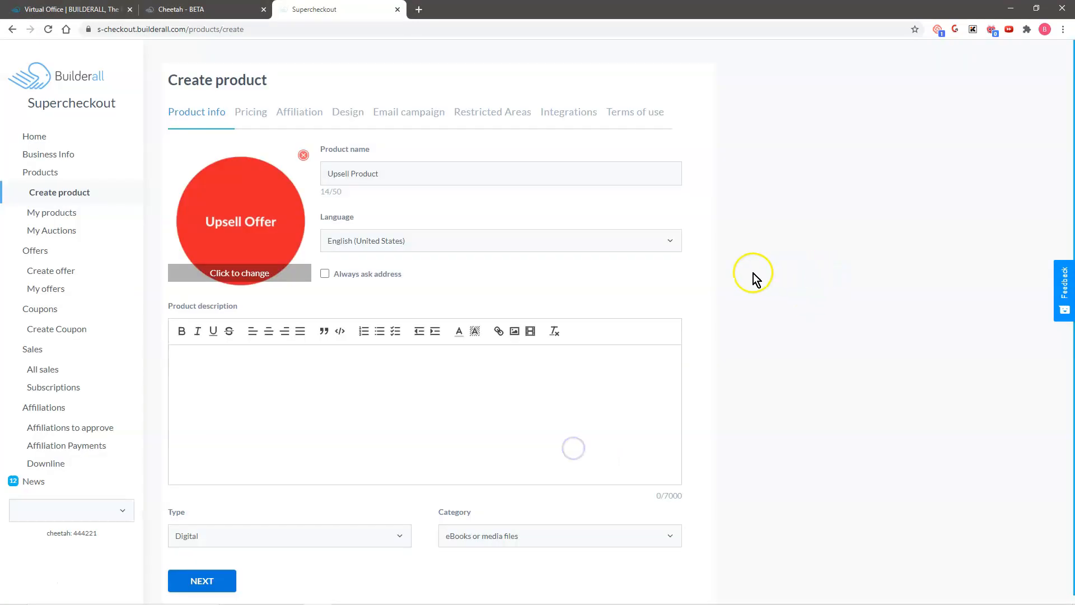
- Keep the language as English (United States) and fill the product description with repeated copies of "This is an excellent product!"
{"action": "left_click", "coordinate": [401, 239]}
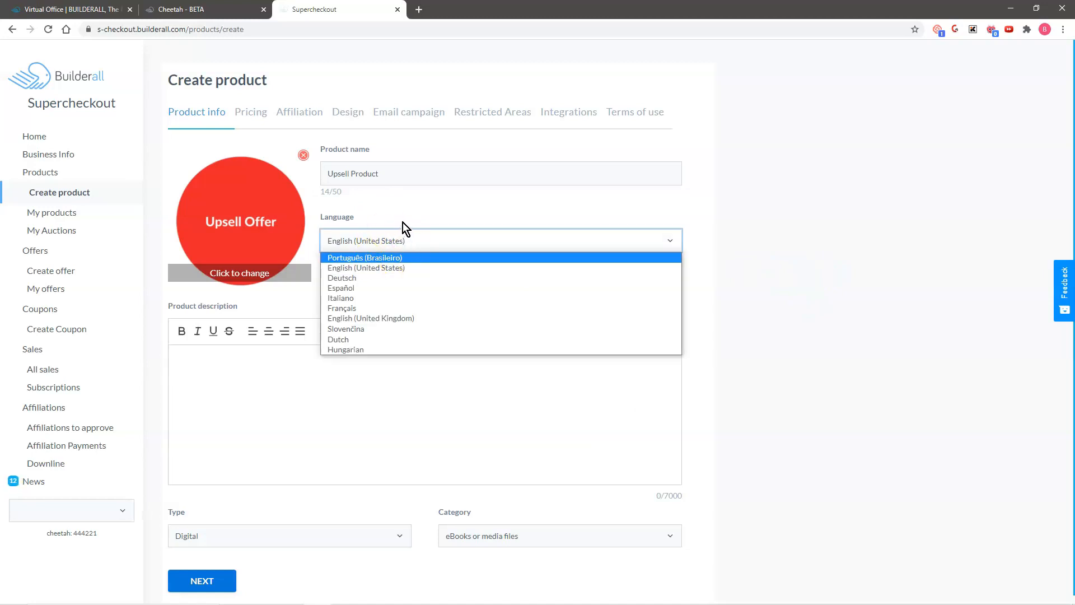
{"action": "left_click", "coordinate": [388, 268]}
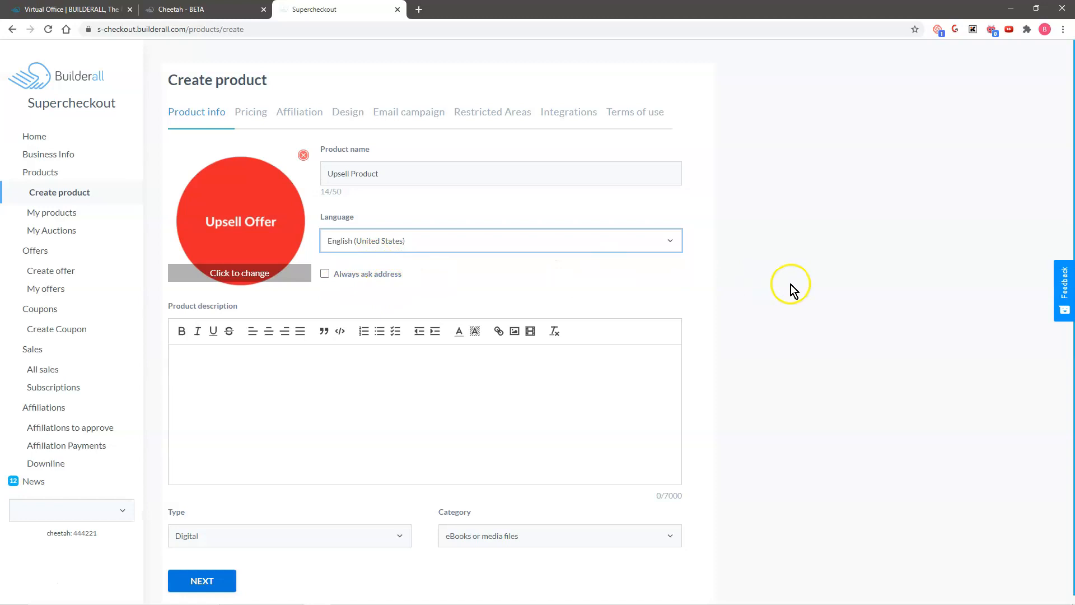
{"action": "scroll", "coordinate": [792, 287], "scroll_direction": "down", "scroll_amount": 1}
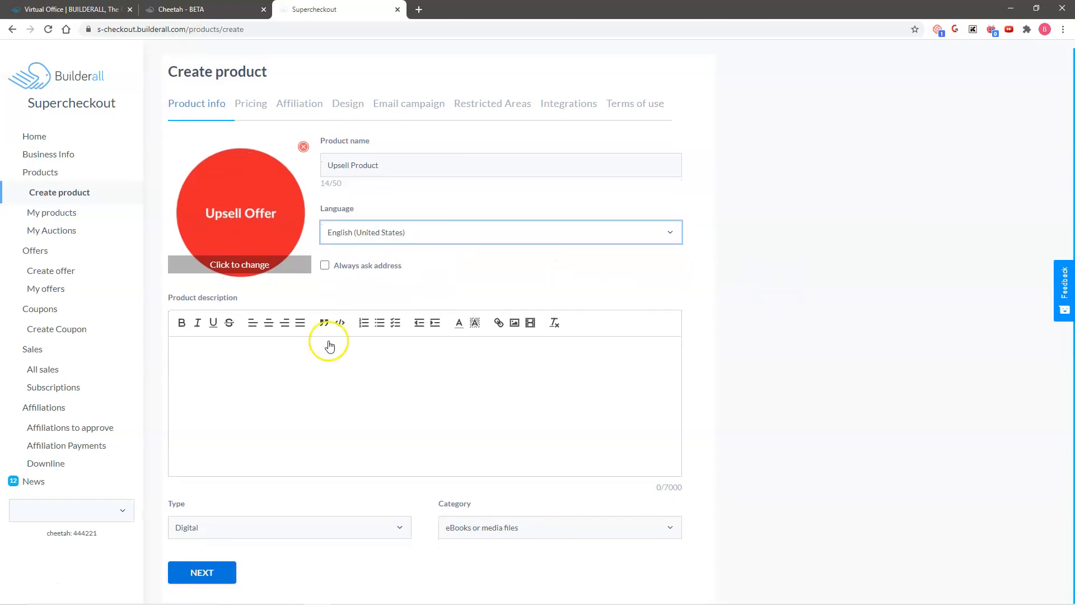
{"action": "left_click", "coordinate": [190, 352]}
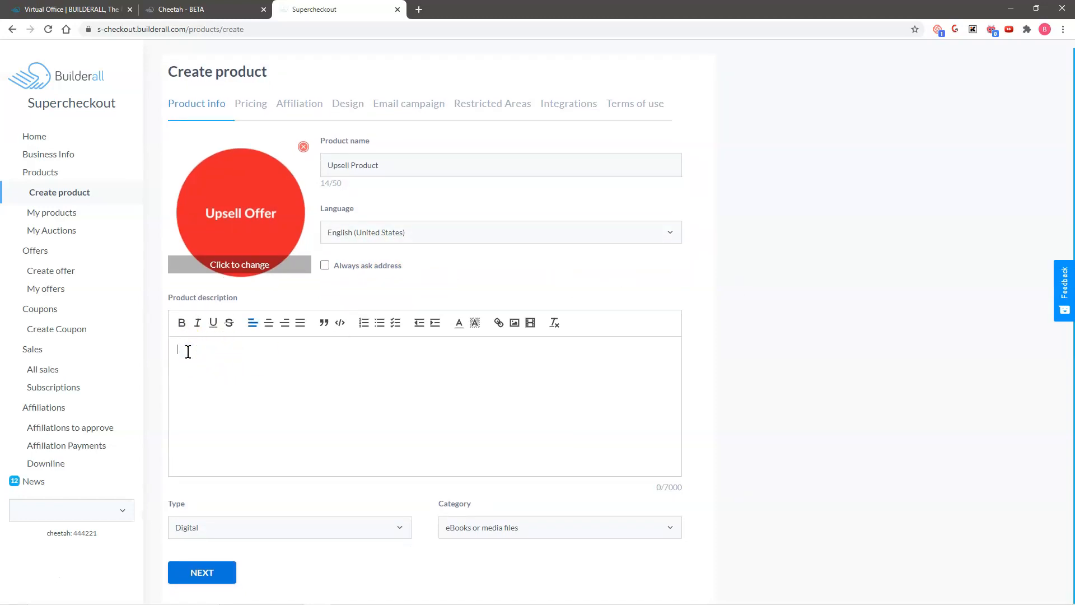
{"action": "key", "text": "ctrl+v"}
{"action": "key", "text": "ctrl+v"}
{"action": "key", "text": "ctrl+v"}
{"action": "key", "text": "ctrl+v"}
{"action": "key", "text": "ctrl+v"}
{"action": "key", "text": "ctrl+v"}
{"action": "key", "text": "ctrl+v"}
{"action": "key", "text": "ctrl+v"}
{"action": "key", "text": "ctrl+v"}
{"action": "key", "text": "ctrl+v"}
{"action": "key", "text": "ctrl+v"}
{"action": "key", "text": "ctrl+v"}
{"action": "key", "text": "ctrl+v"}
{"action": "key", "text": "ctrl+v"}
{"action": "key", "text": "ctrl+v"}
{"action": "key", "text": "ctrl+v"}
{"action": "key", "text": "ctrl+v"}
{"action": "key", "text": "ctrl+v"}
{"action": "key", "text": "ctrl+v"}
{"action": "key", "text": "ctrl+v"}
- Set the type to Digital and the category to eBooks or media files, and continue to the pricing settings
{"action": "left_click", "coordinate": [241, 529]}
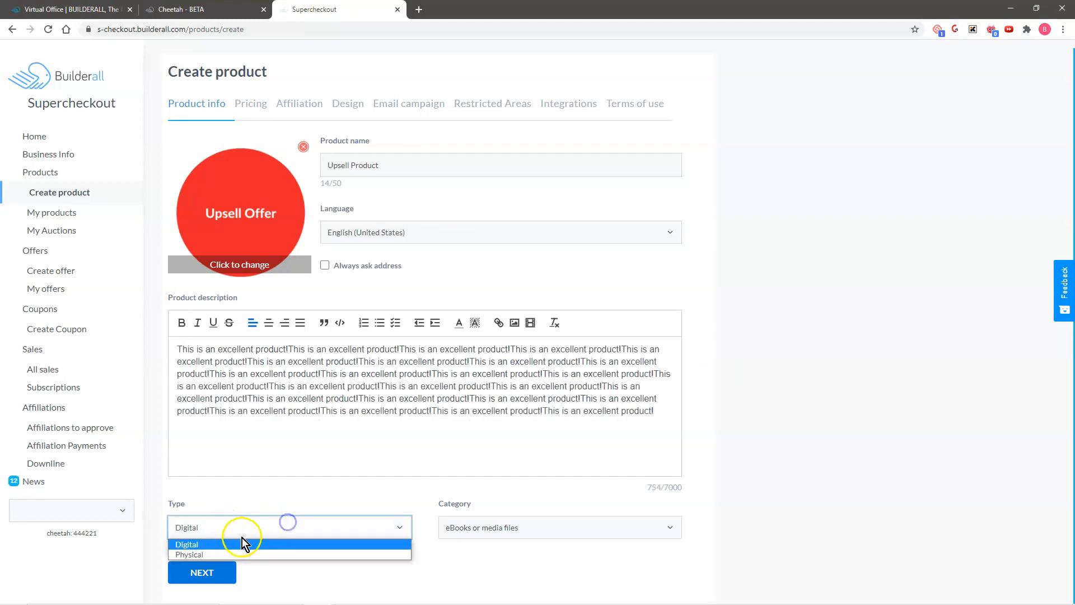
{"action": "left_click", "coordinate": [214, 543]}
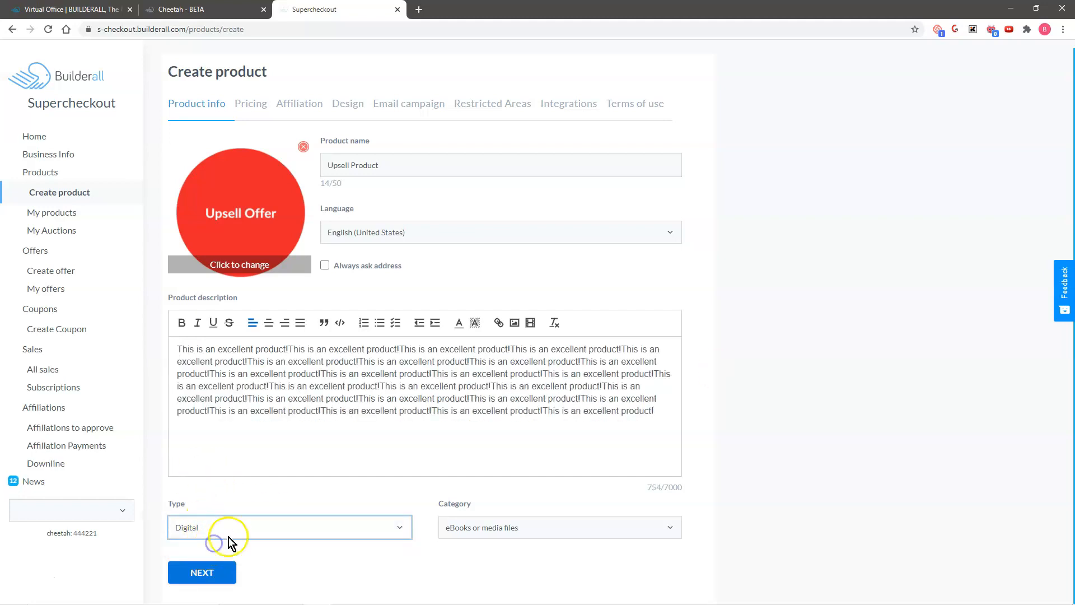
{"action": "left_click", "coordinate": [472, 526]}
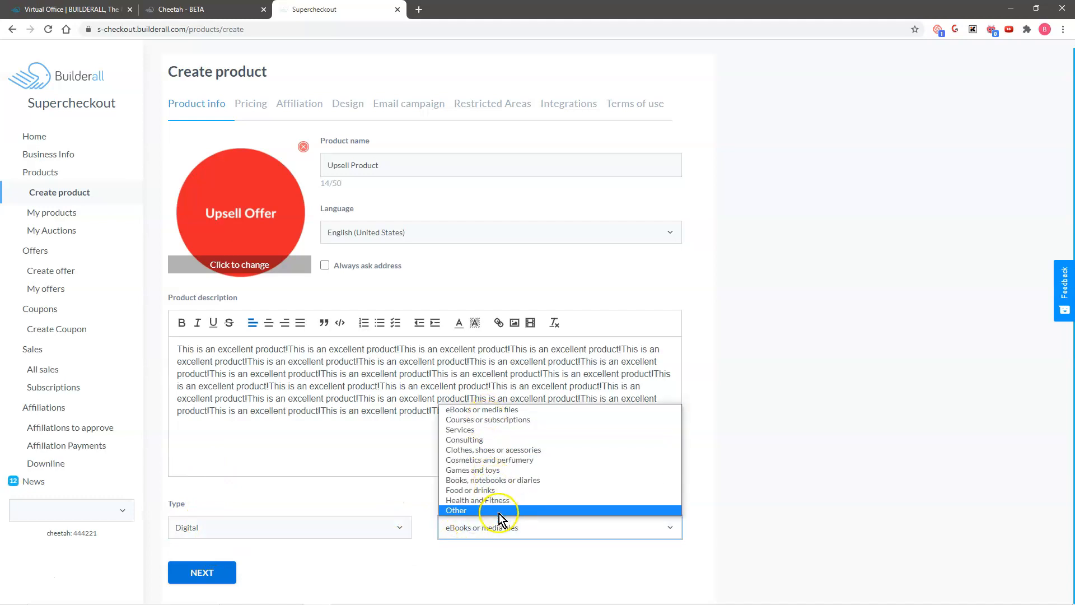
{"action": "left_click", "coordinate": [496, 411]}
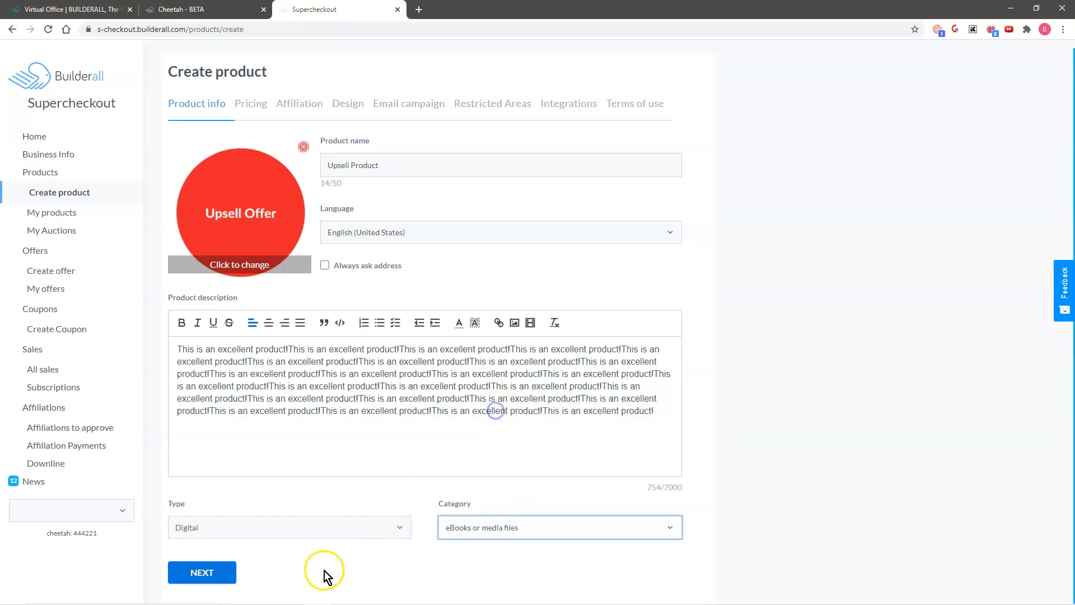
{"action": "left_click", "coordinate": [215, 575]}
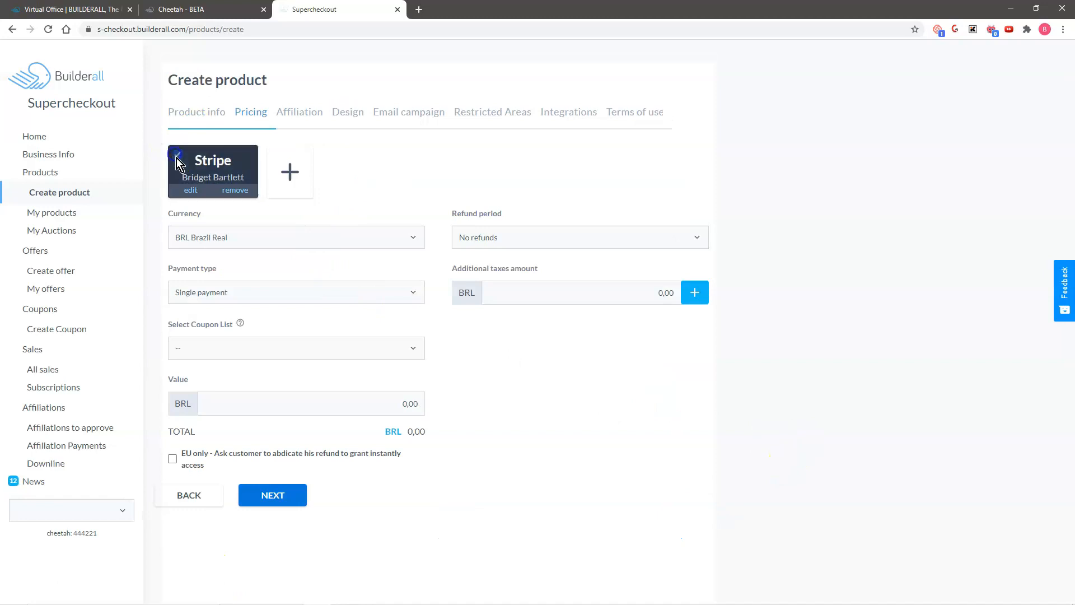
- Keep Stripe as the payment method, and set the currency to USD United States Dollar with a 14 days refund period
{"action": "left_click", "coordinate": [289, 172]}
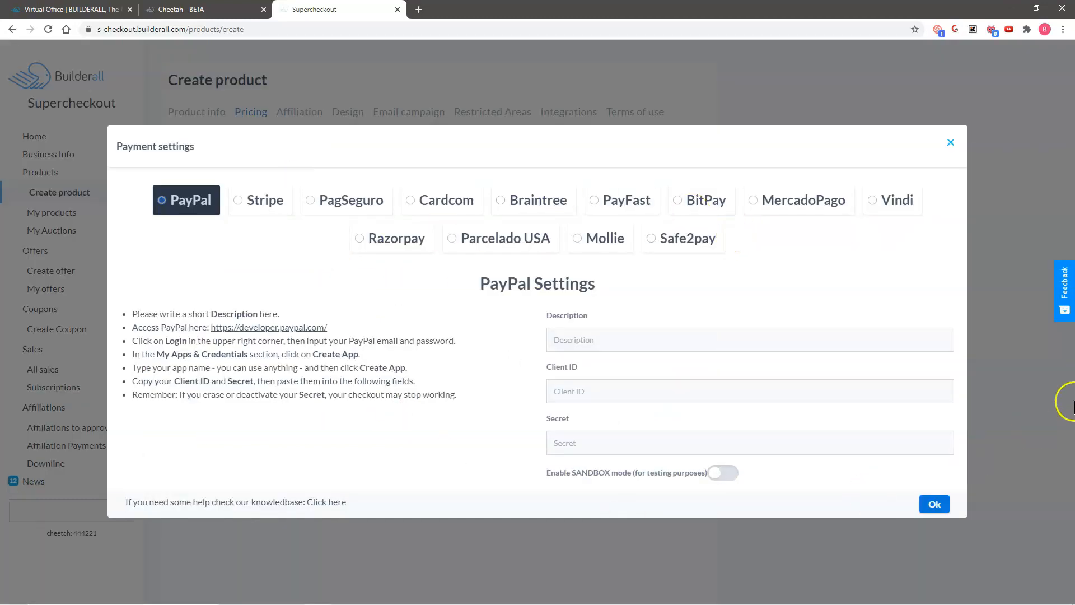
{"action": "left_click", "coordinate": [951, 142]}
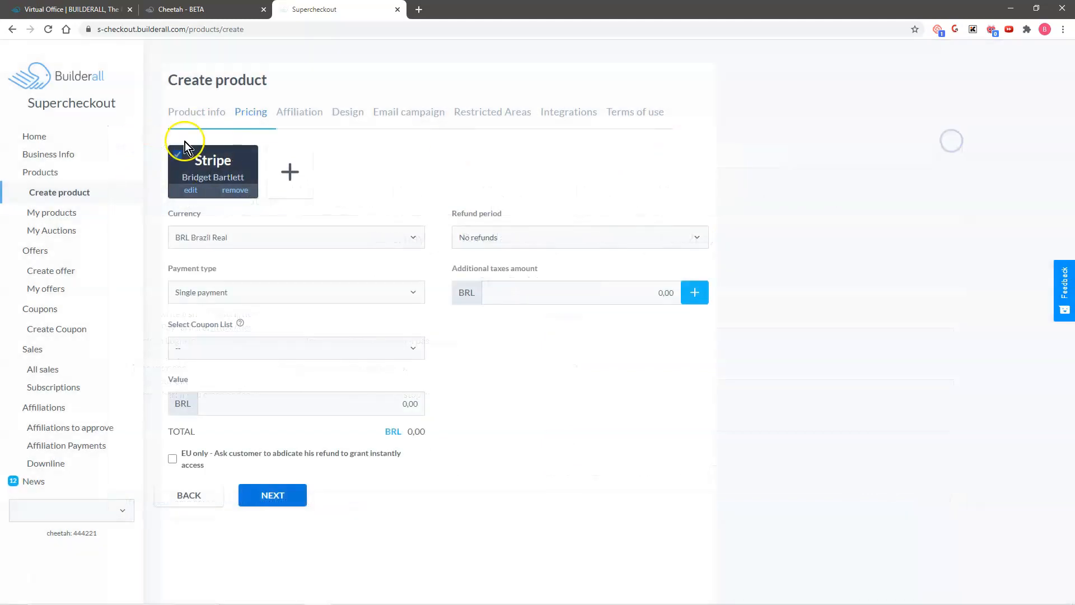
{"action": "left_click", "coordinate": [267, 236]}
{"action": "left_click", "coordinate": [271, 254]}
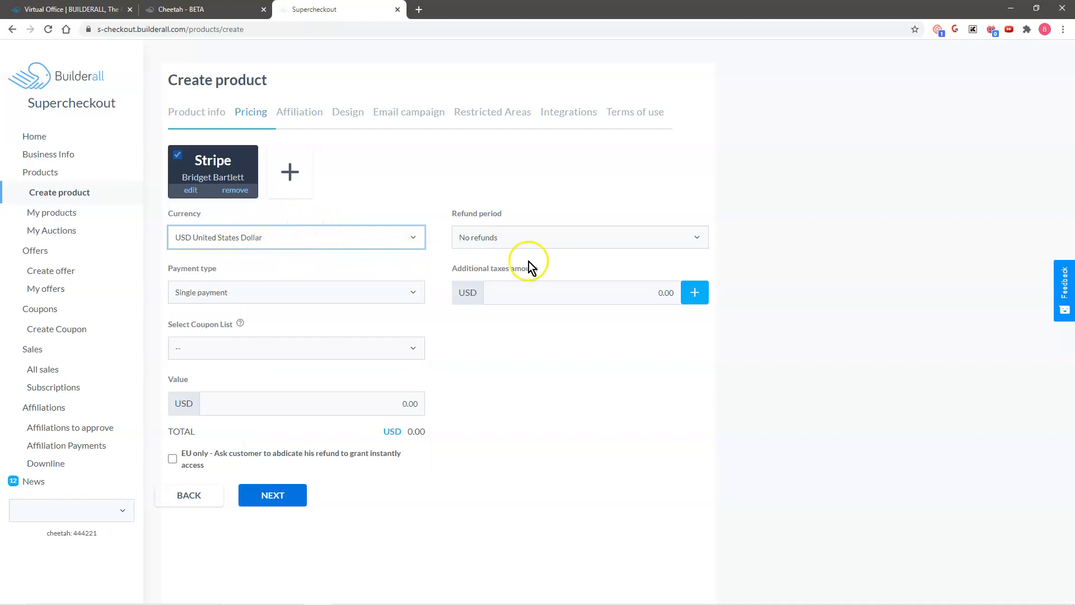
{"action": "left_click", "coordinate": [523, 240]}
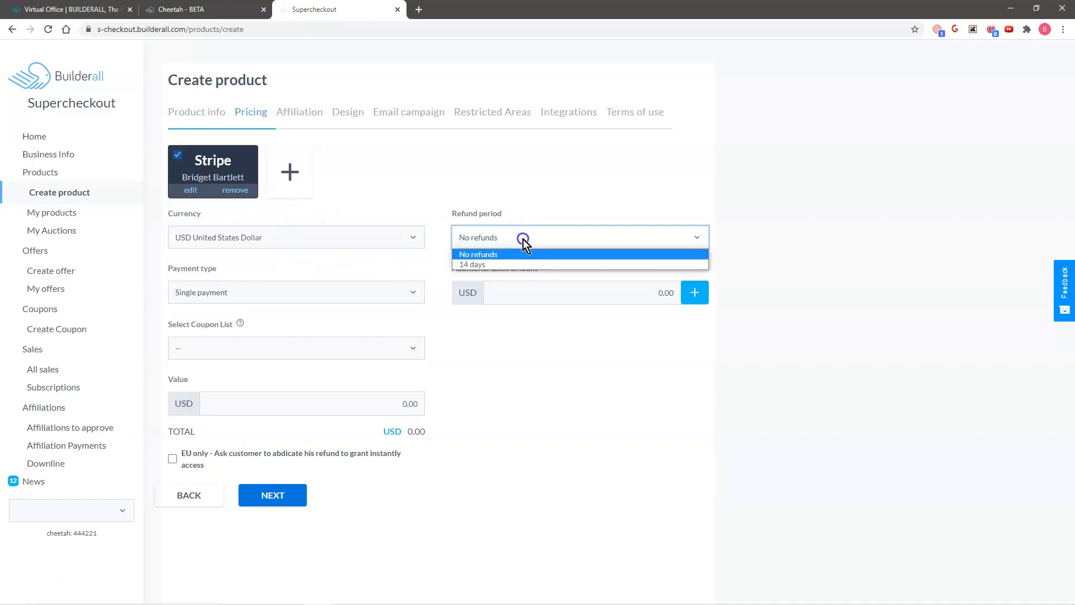
{"action": "left_click", "coordinate": [482, 264]}
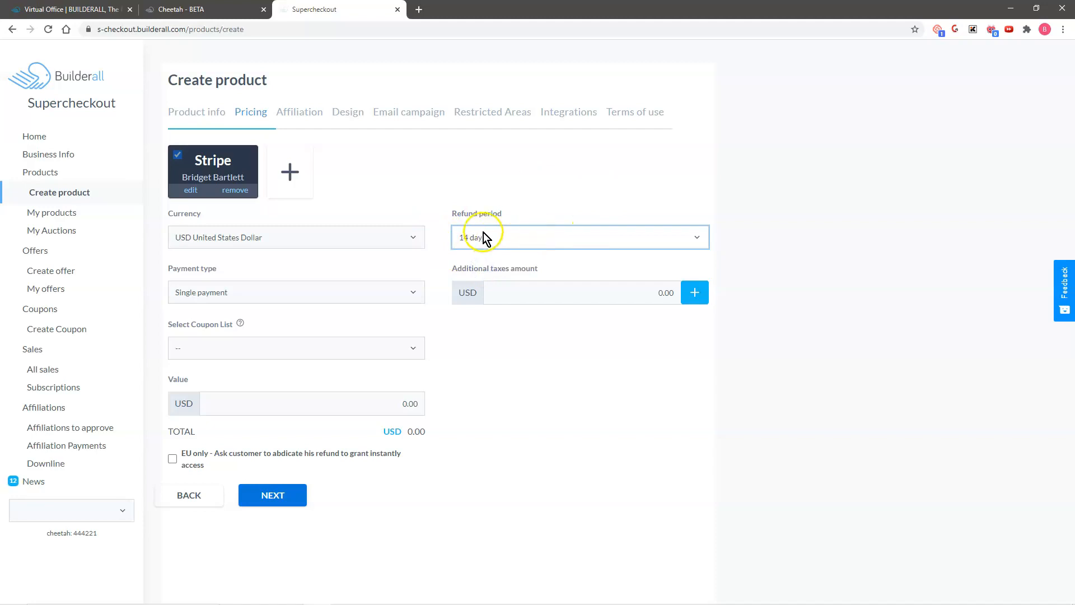
- Keep single payment with no coupon list, set the value to USD 0.50, and continue past the pricing settings
{"action": "left_click", "coordinate": [259, 290]}
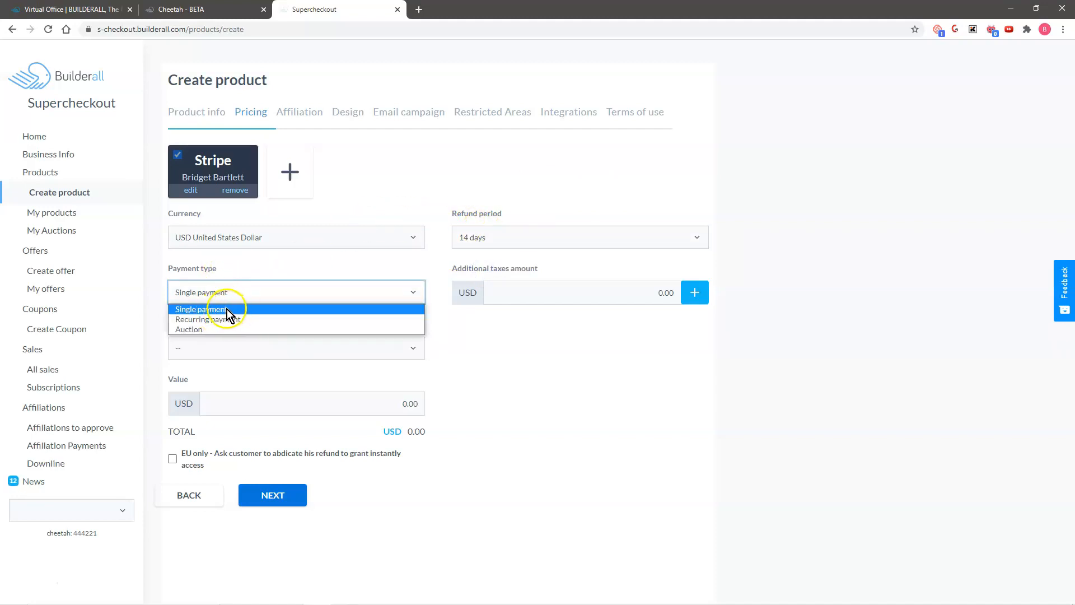
{"action": "left_click", "coordinate": [249, 261]}
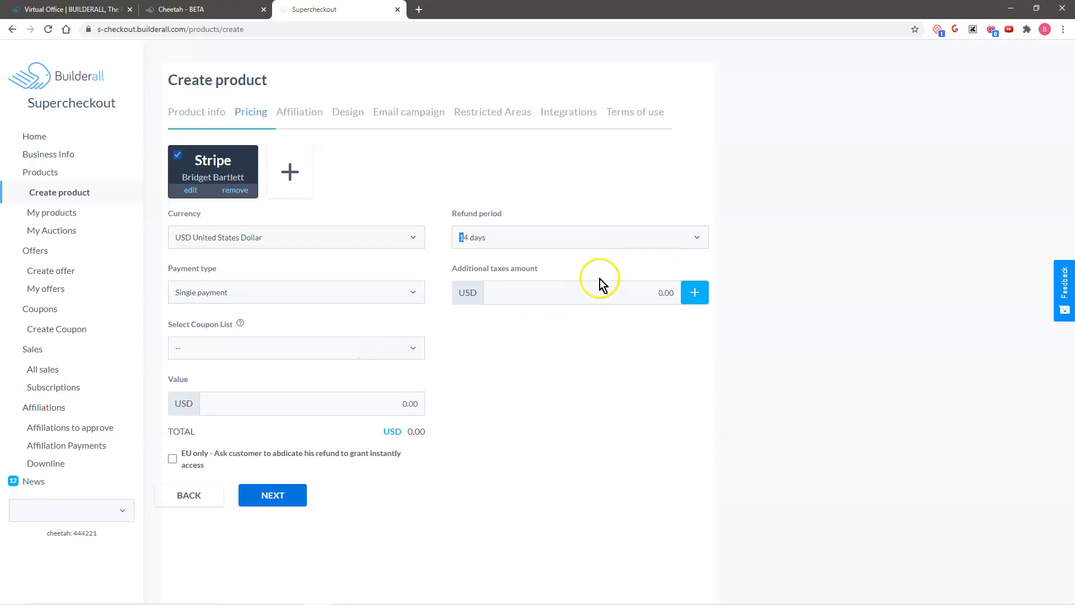
{"action": "left_click", "coordinate": [308, 351]}
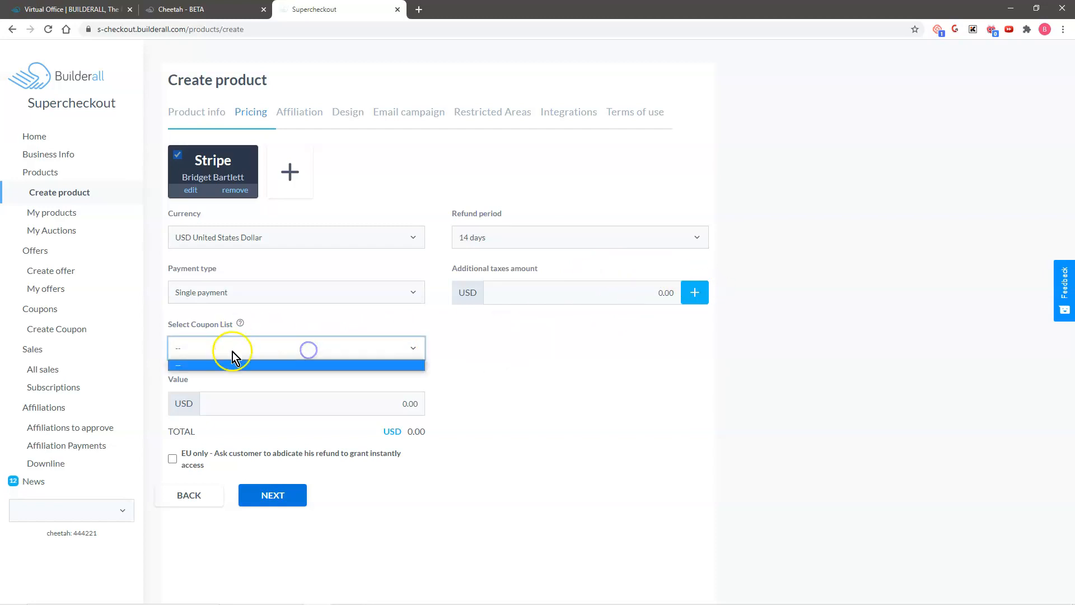
{"action": "left_click", "coordinate": [316, 365]}
{"action": "left_click", "coordinate": [247, 404]}
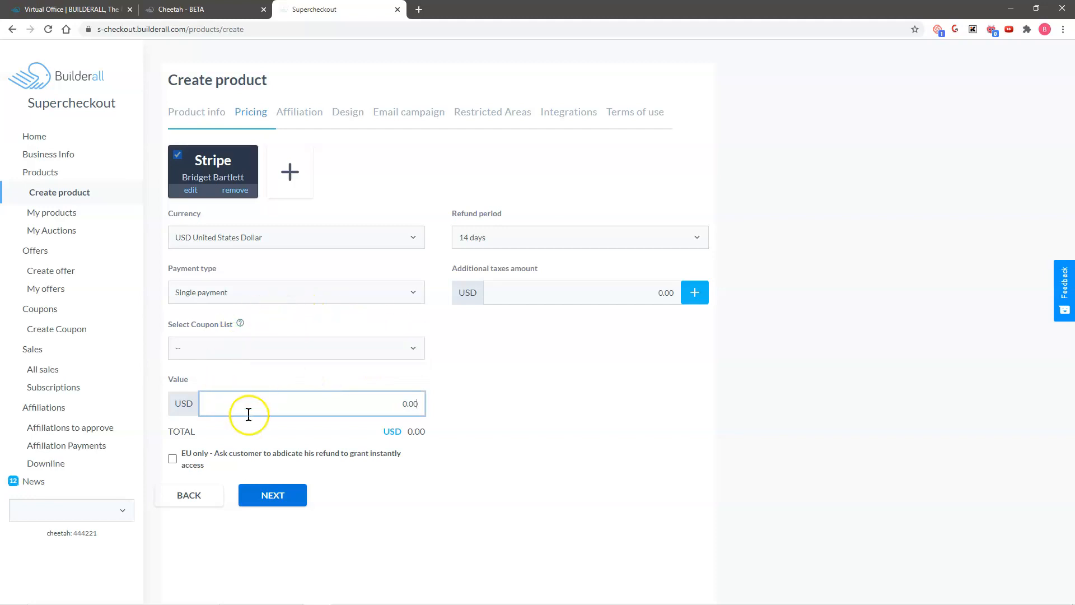
{"action": "type", "text": "50"}
{"action": "left_click", "coordinate": [463, 428]}
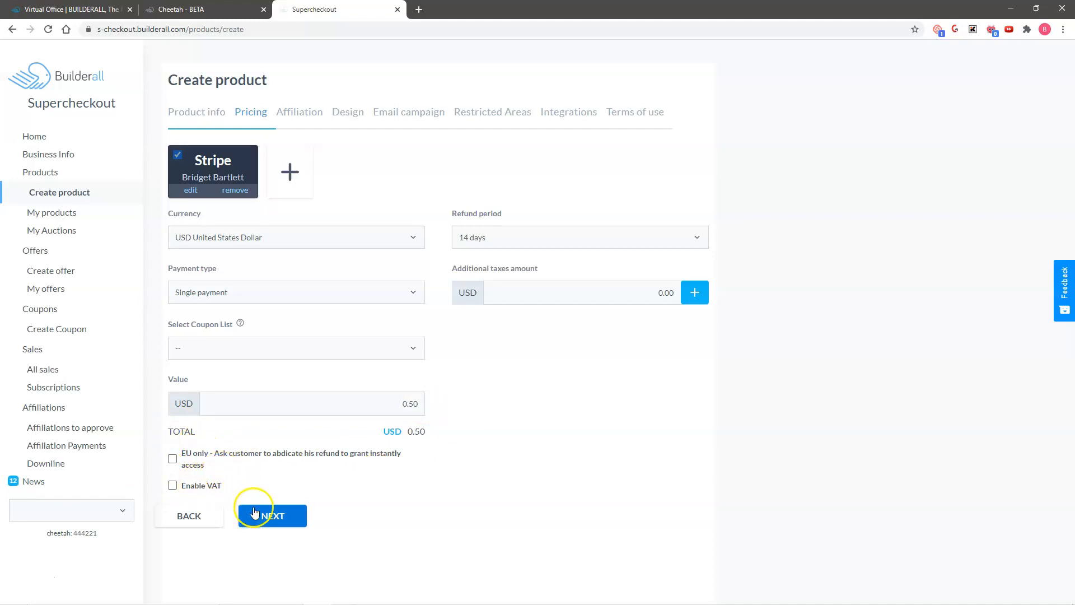
{"action": "left_click", "coordinate": [277, 516]}
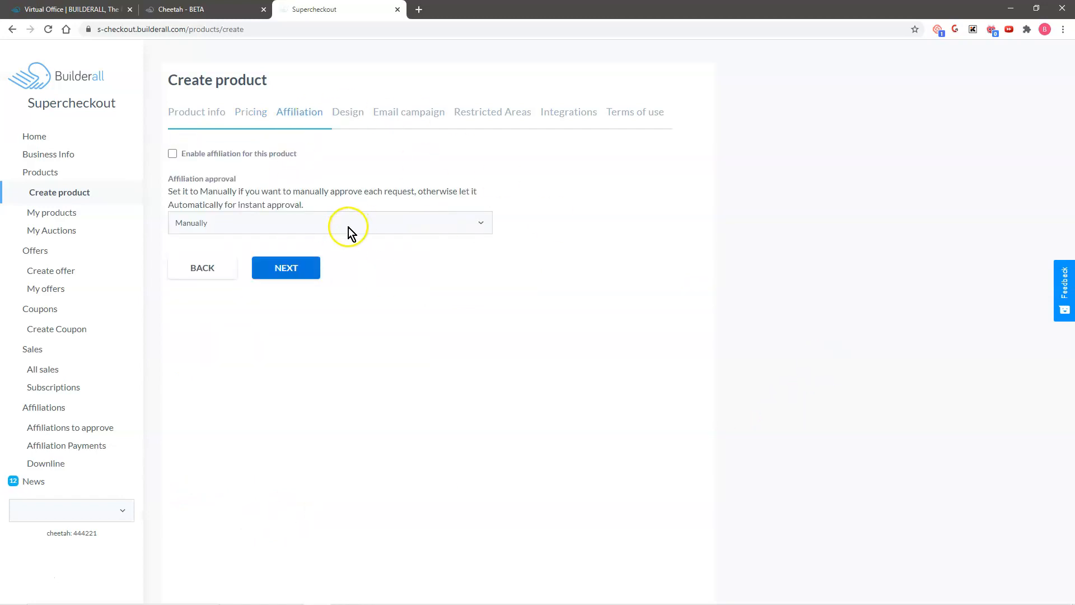
- Leave affiliation off, and choose the 3 Steps Checkout design with thank you/member access page as Thank You/Upsell page and upsell page as selling page
{"action": "left_click", "coordinate": [299, 271]}
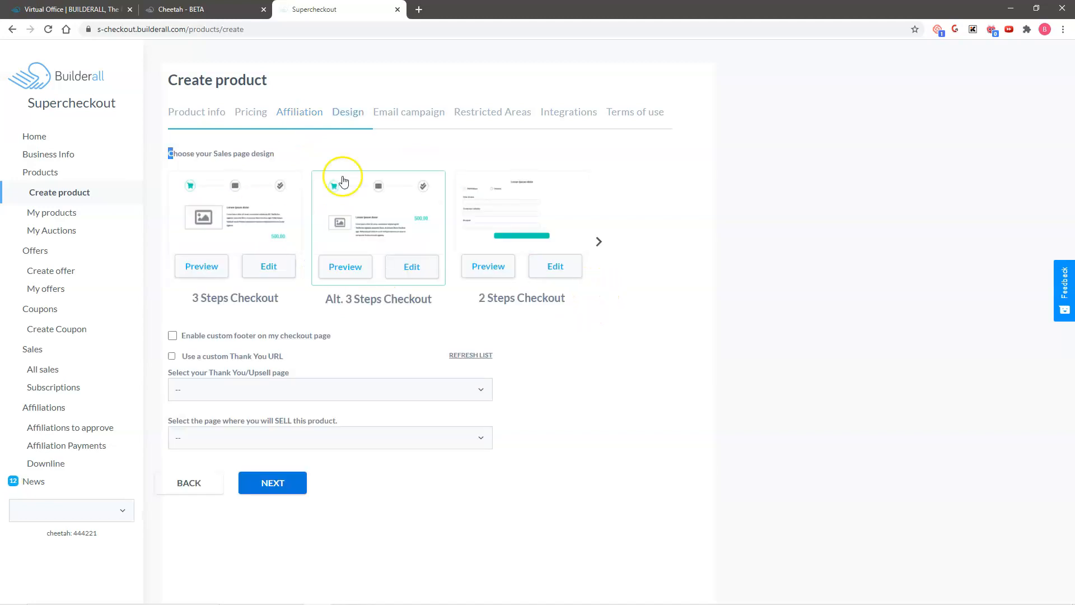
{"action": "left_click", "coordinate": [252, 216]}
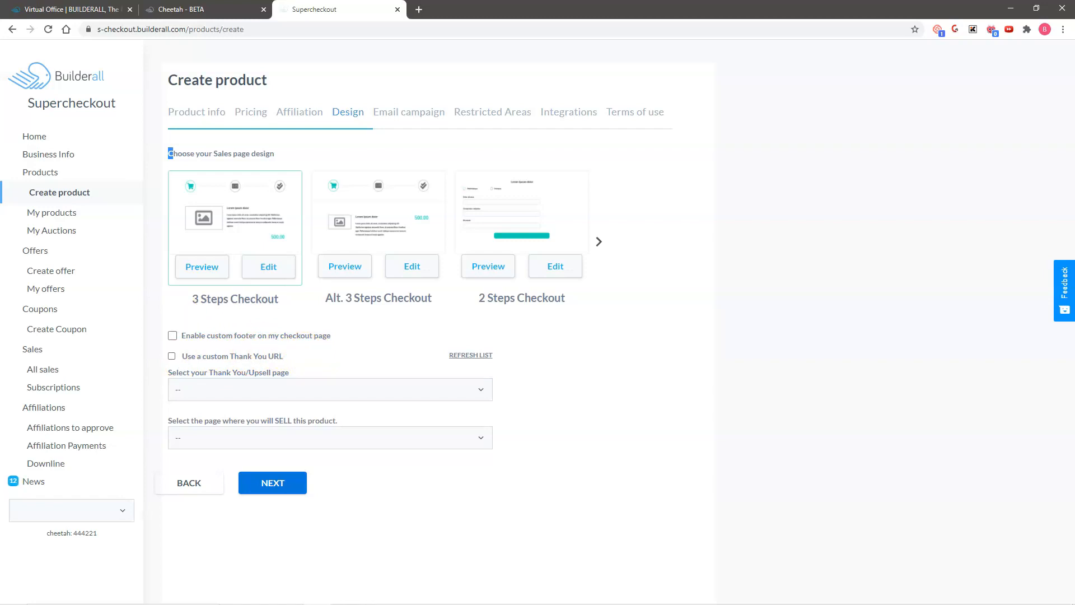
{"action": "left_click", "coordinate": [295, 391]}
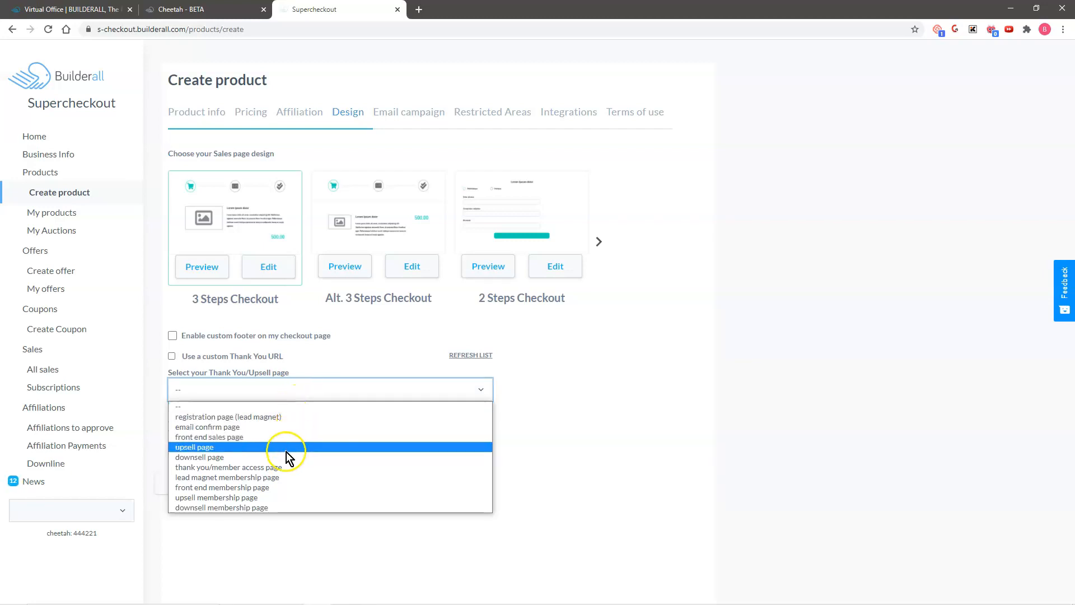
{"action": "left_click", "coordinate": [275, 468]}
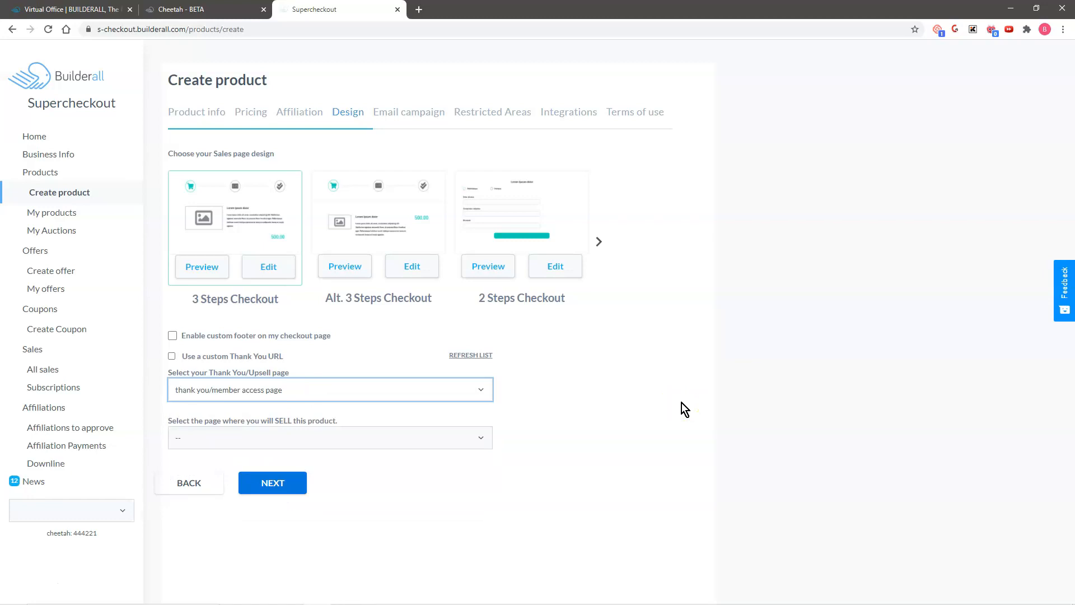
{"action": "left_click", "coordinate": [347, 438]}
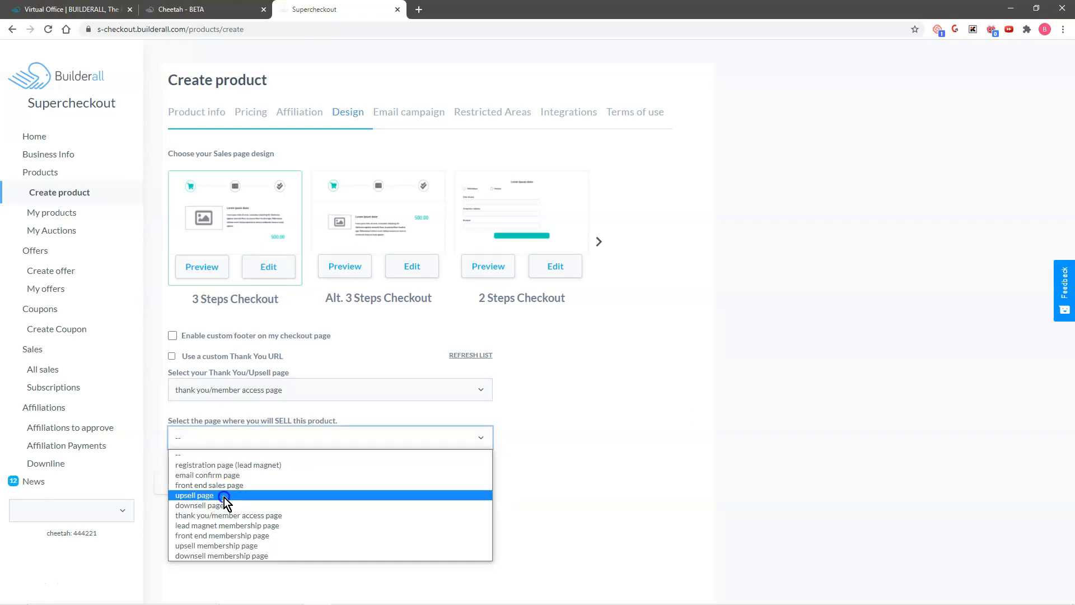
{"action": "left_click", "coordinate": [224, 497]}
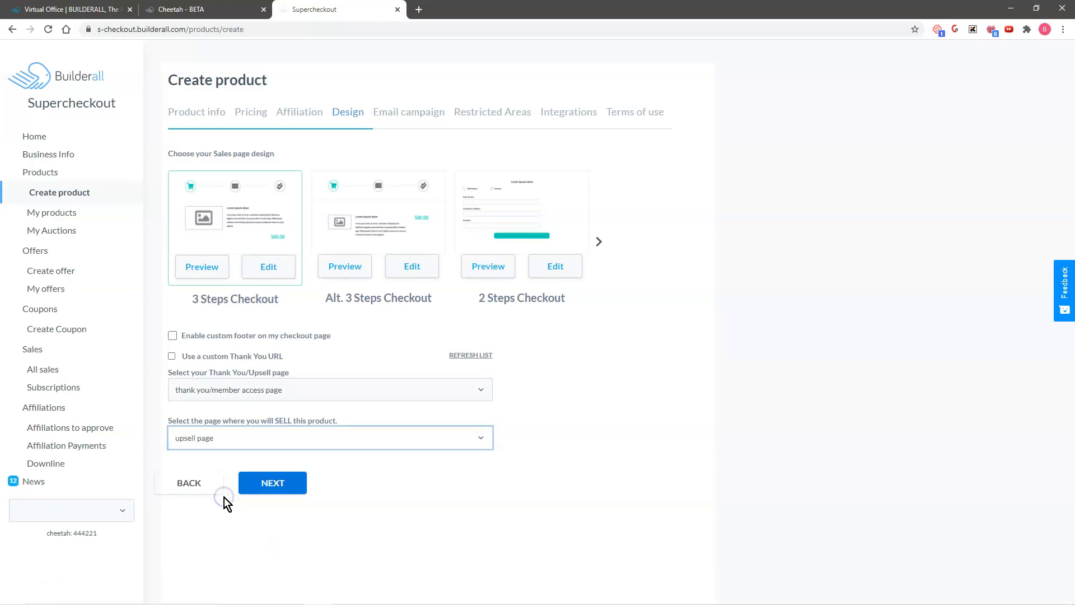
{"action": "left_click", "coordinate": [309, 480]}
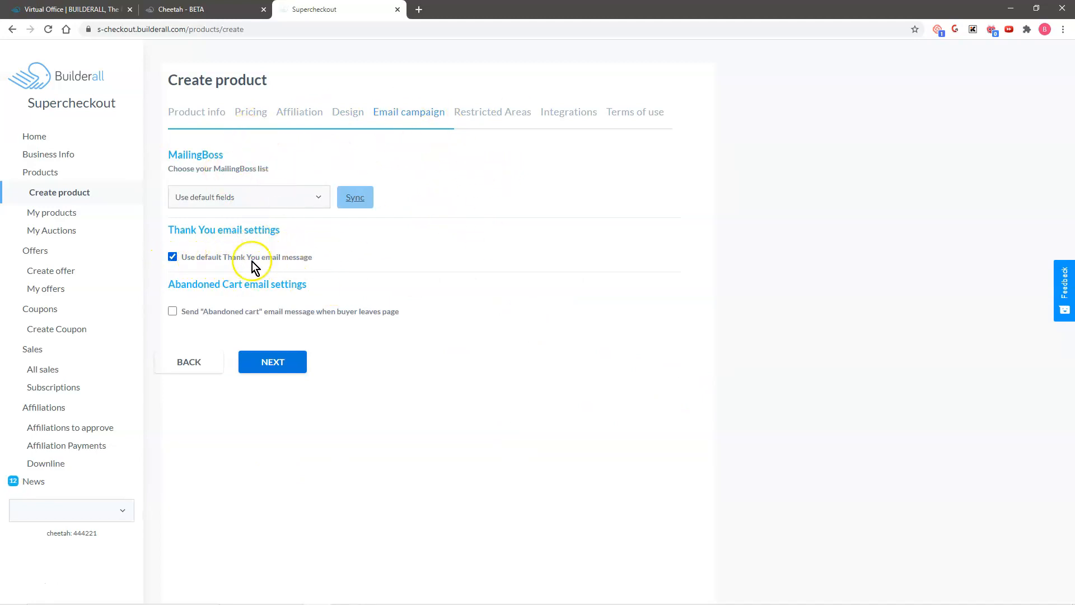
- Enable the default abandoned cart email after 1 hour, and select Upsell Member Area LOCK as the area released after payment
{"action": "left_click", "coordinate": [172, 311]}
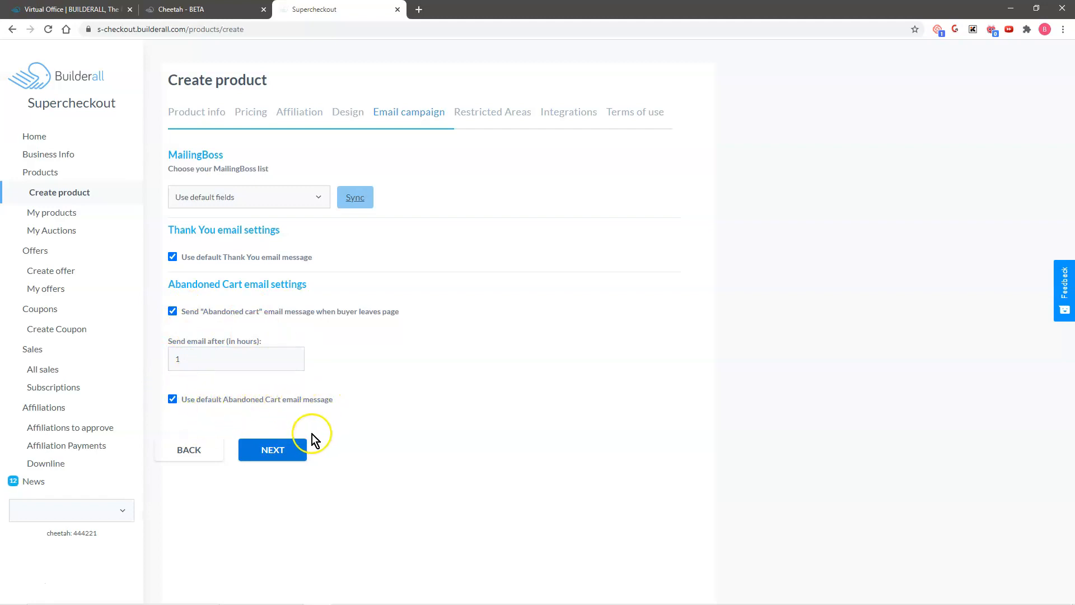
{"action": "left_click", "coordinate": [283, 453]}
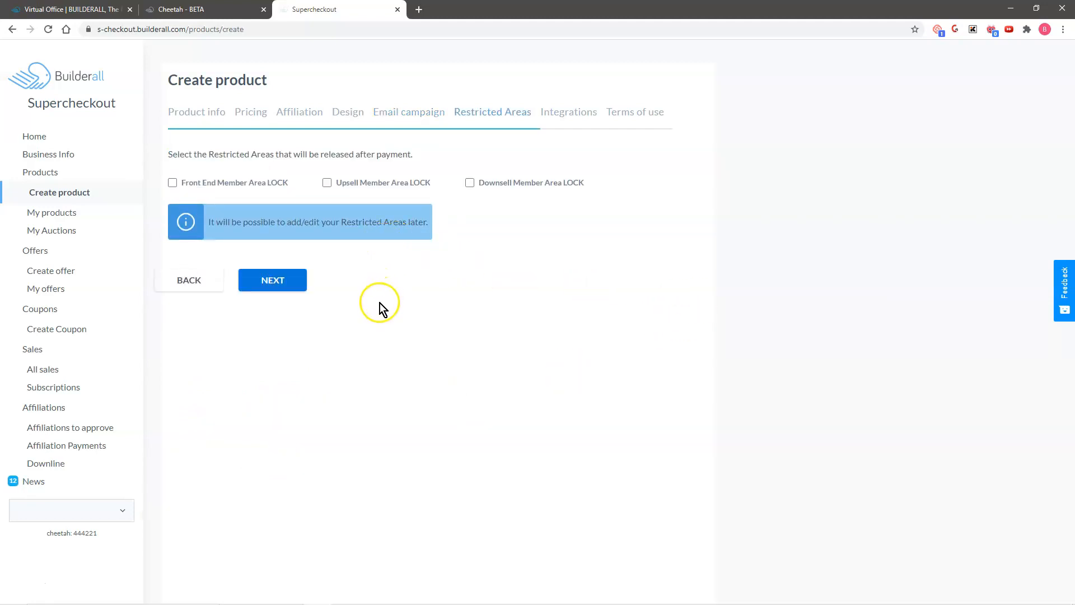
{"action": "left_click", "coordinate": [326, 183]}
{"action": "left_click", "coordinate": [273, 281]}
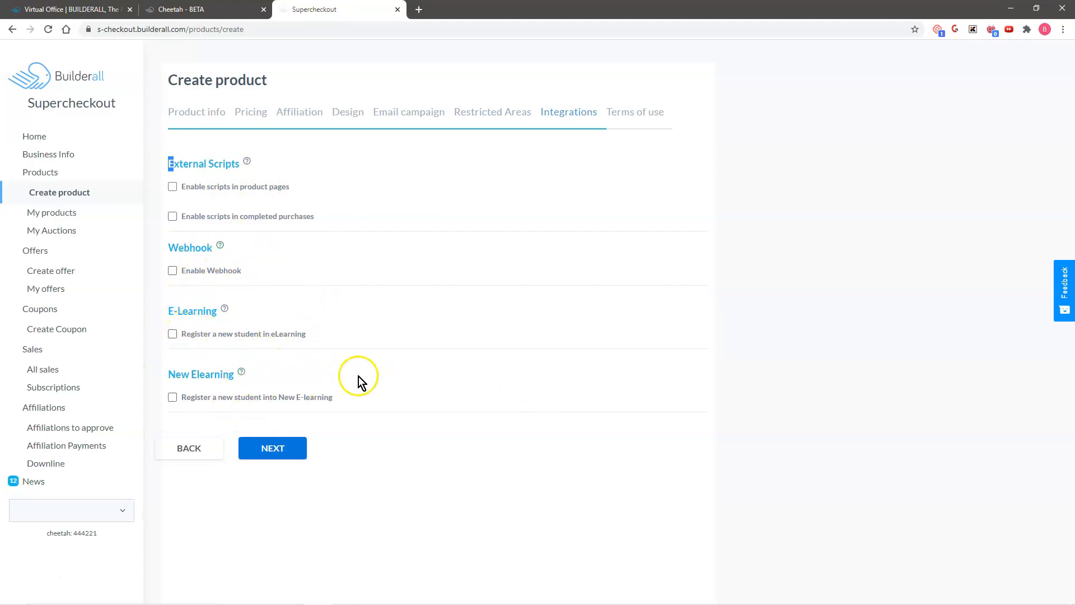
- Leave all integrations off, accept the Terms and Conditions, and create the upsell product
{"action": "left_click", "coordinate": [271, 448]}
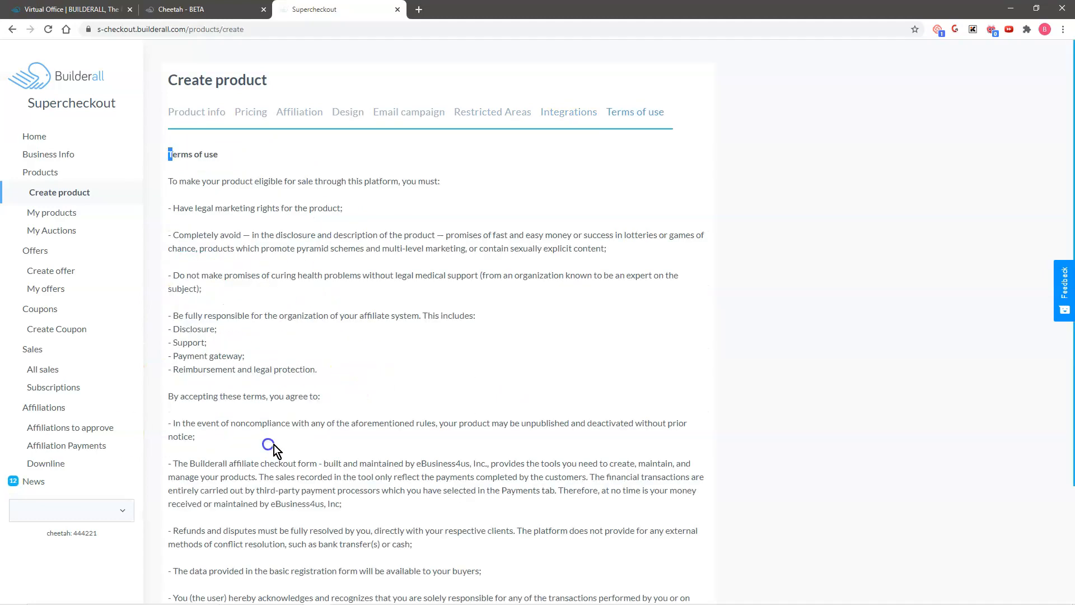
{"action": "scroll", "coordinate": [369, 240], "scroll_direction": "down", "scroll_amount": 3}
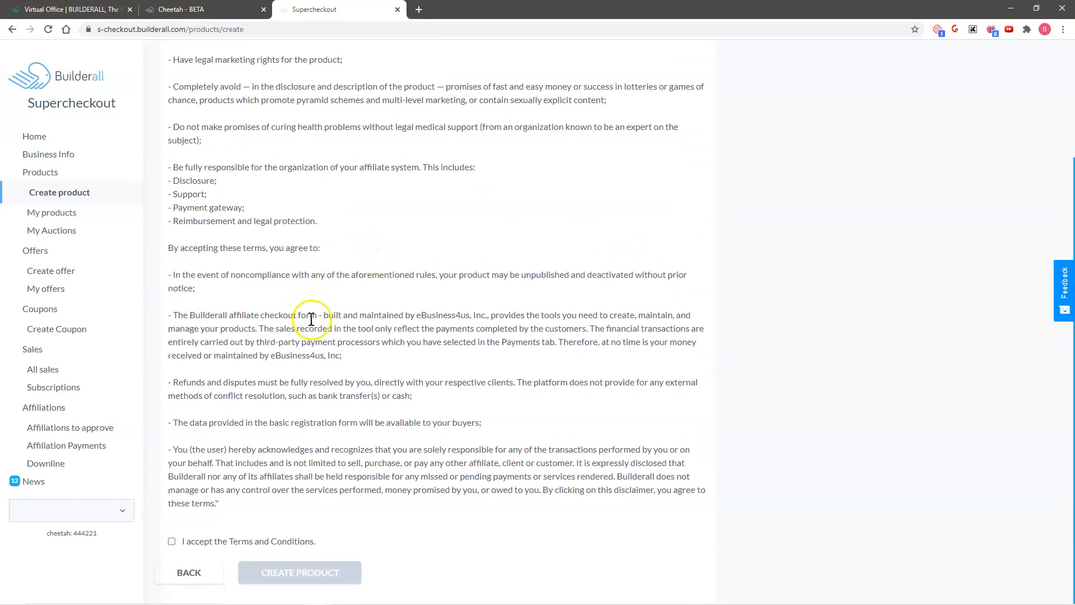
{"action": "left_click", "coordinate": [171, 541]}
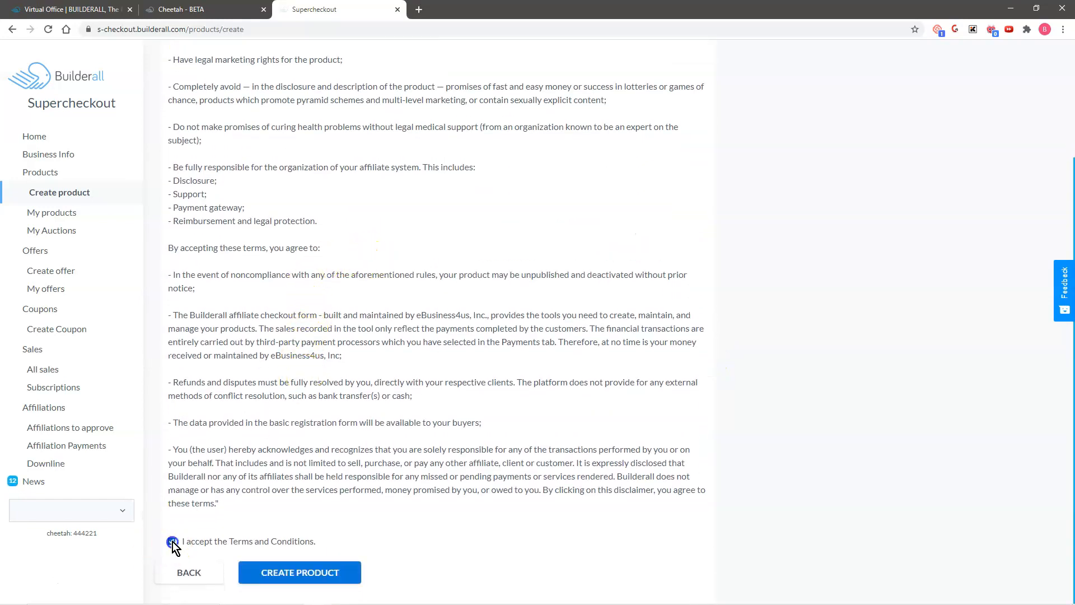
{"action": "left_click", "coordinate": [330, 572]}
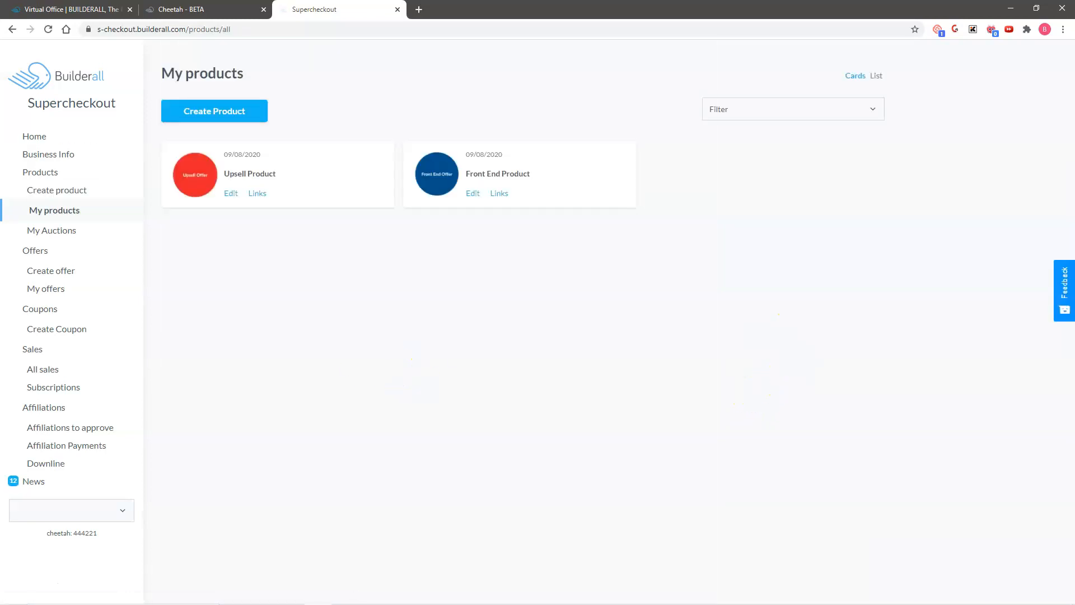
- Start another new product and name it Downsell Product
{"action": "left_click", "coordinate": [215, 112]}
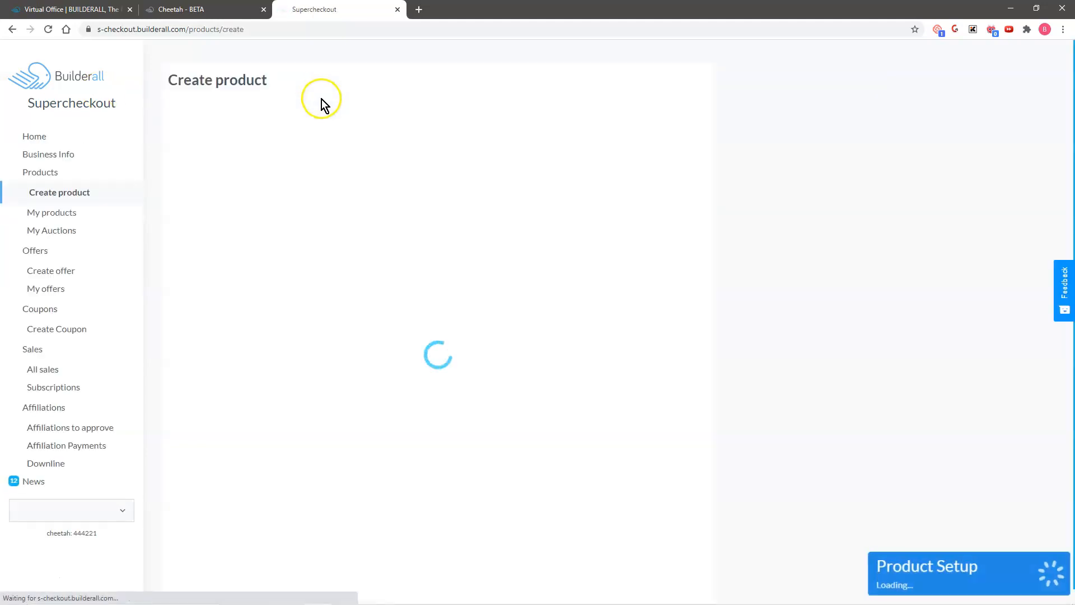
{"action": "left_click", "coordinate": [383, 173]}
{"action": "type", "text": "Downsell Product"}
- Upload the Downsell Offer image from the Desktop as the product picture and accept its crop
{"action": "left_click", "coordinate": [241, 218]}
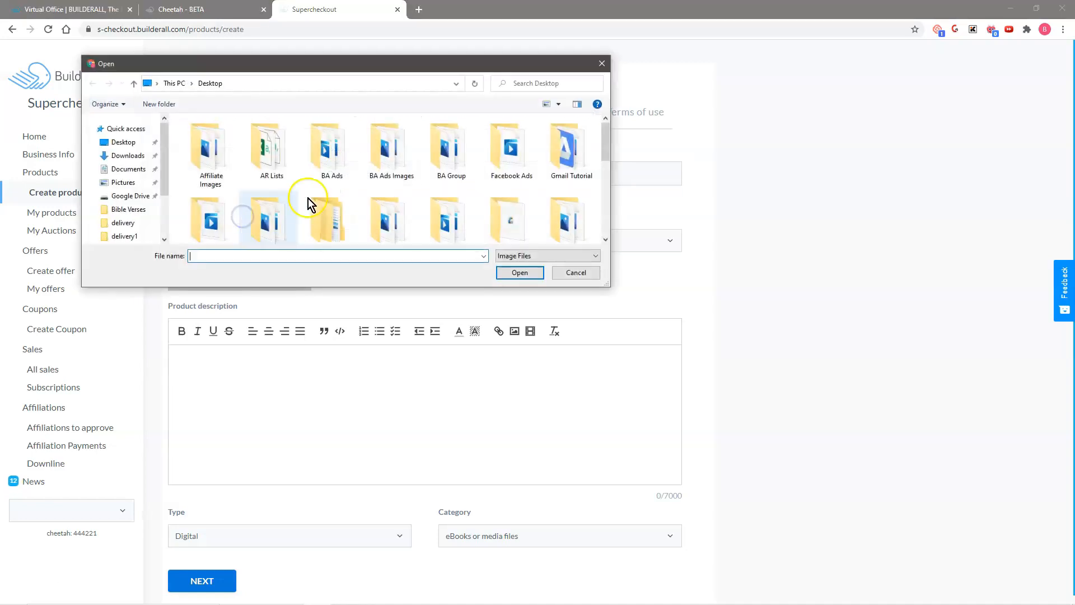
{"action": "left_click", "coordinate": [115, 141]}
{"action": "scroll", "coordinate": [554, 163], "scroll_direction": "down", "scroll_amount": 6}
{"action": "scroll", "coordinate": [568, 144], "scroll_direction": "up", "scroll_amount": 2}
{"action": "left_click", "coordinate": [562, 142]}
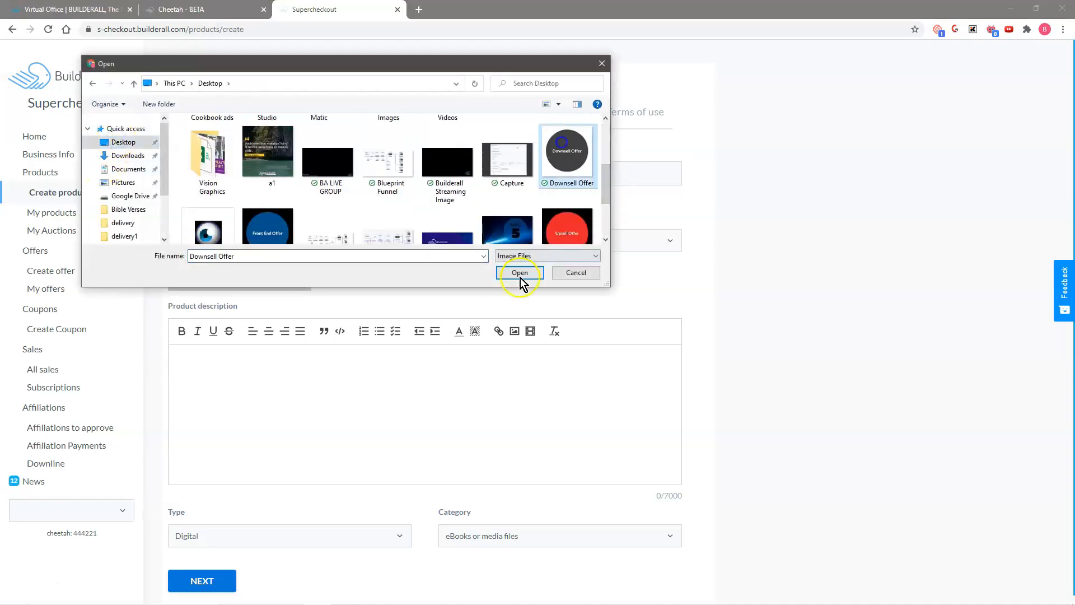
{"action": "left_click", "coordinate": [520, 272]}
{"action": "left_click", "coordinate": [564, 449]}
- Keep English (United States) as the language and fill the product description with repeated copies of "This is an excellent product!"
{"action": "left_click", "coordinate": [414, 240]}
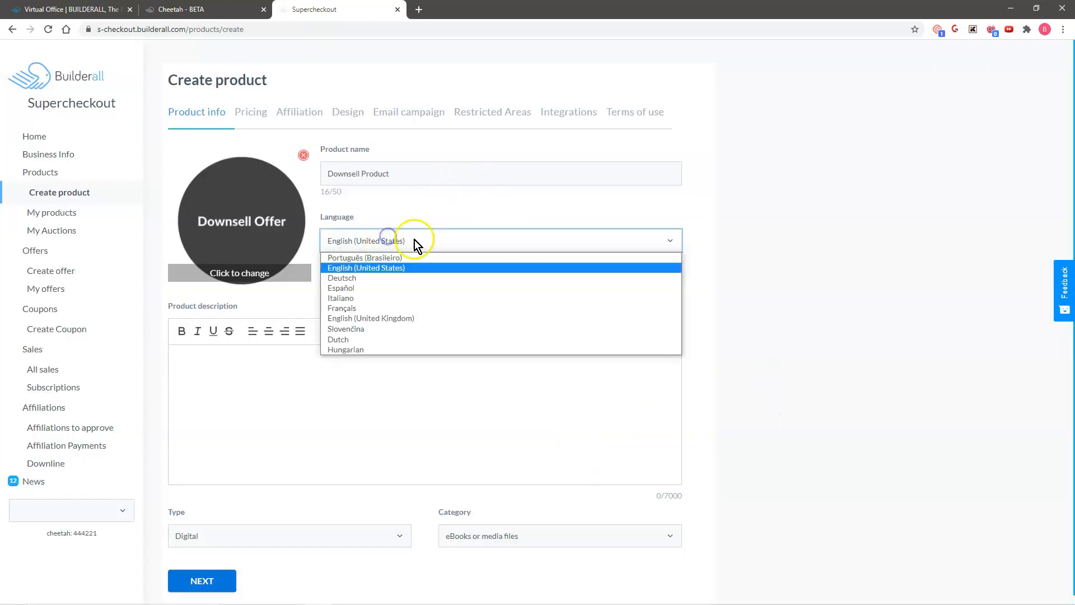
{"action": "left_click", "coordinate": [395, 268]}
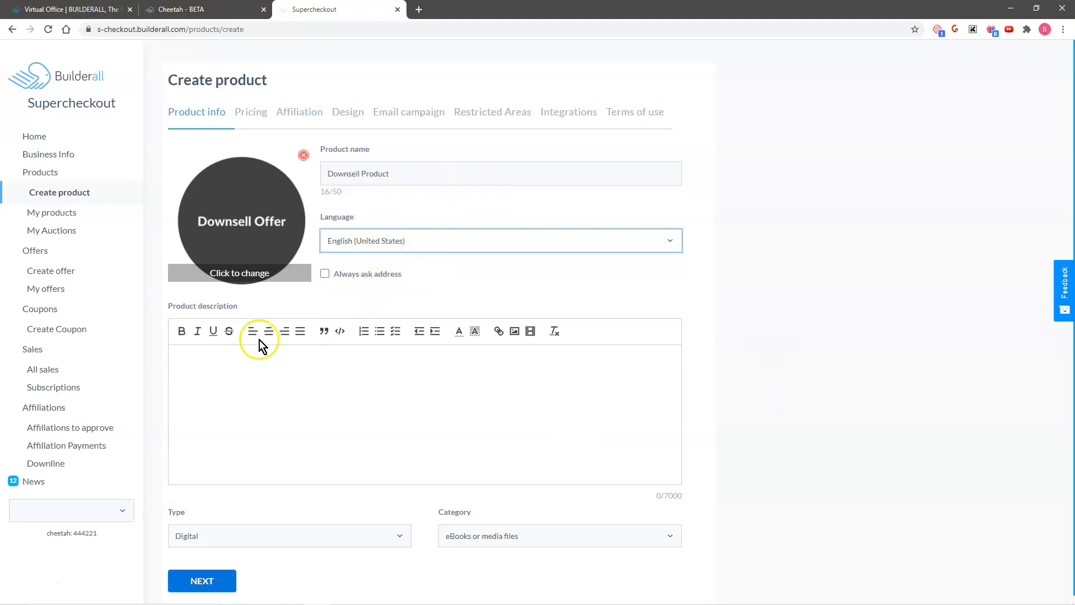
{"action": "left_click", "coordinate": [239, 358]}
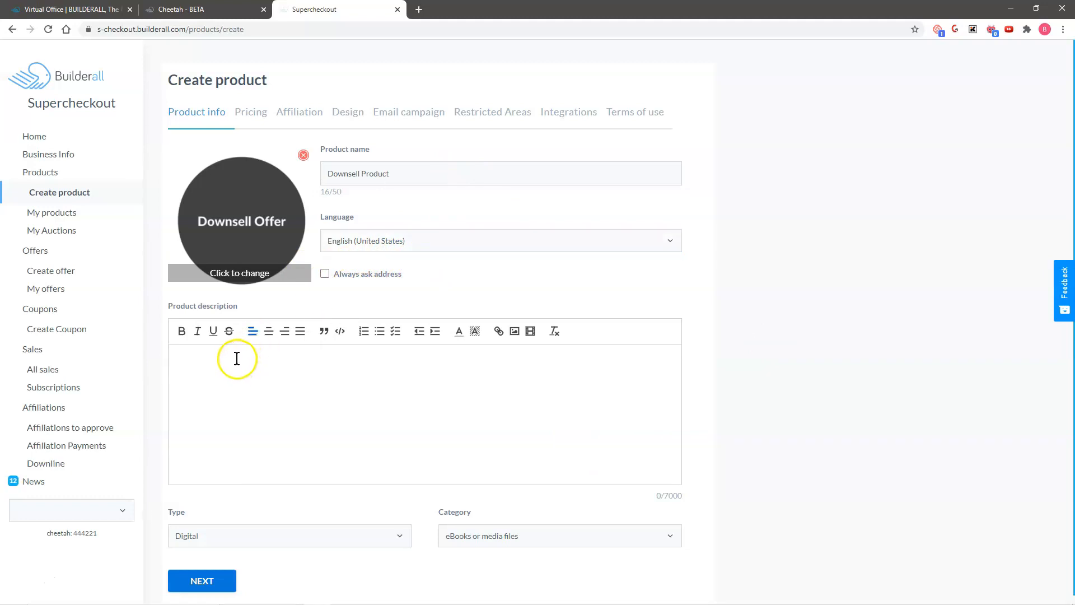
{"action": "type", "text": "This is an excellent product!"}
{"action": "type", "text": "This is an excellent product!"}
{"action": "key", "text": "ctrl+v"}
{"action": "key", "text": "ctrl+v"}
{"action": "key", "text": "ctrl+v"}
{"action": "key", "text": "ctrl+v"}
{"action": "key", "text": "ctrl+v"}
{"action": "key", "text": "ctrl+v"}
{"action": "key", "text": "ctrl+v"}
{"action": "key", "text": "ctrl+v"}
{"action": "key", "text": "ctrl+v"}
{"action": "key", "text": "ctrl+v"}
{"action": "key", "text": "ctrl+v"}
{"action": "key", "text": "ctrl+v"}
{"action": "key", "text": "ctrl+v"}
{"action": "key", "text": "ctrl+v"}
{"action": "key", "text": "ctrl+v"}
{"action": "key", "text": "ctrl+v"}
{"action": "key", "text": "ctrl+v"}
{"action": "key", "text": "ctrl+v"}
{"action": "key", "text": "ctrl+v"}
{"action": "key", "text": "ctrl+v"}
- Keep the type as Digital and the category as eBooks or media files, and continue to the downsell product's pricing
{"action": "left_click", "coordinate": [281, 527]}
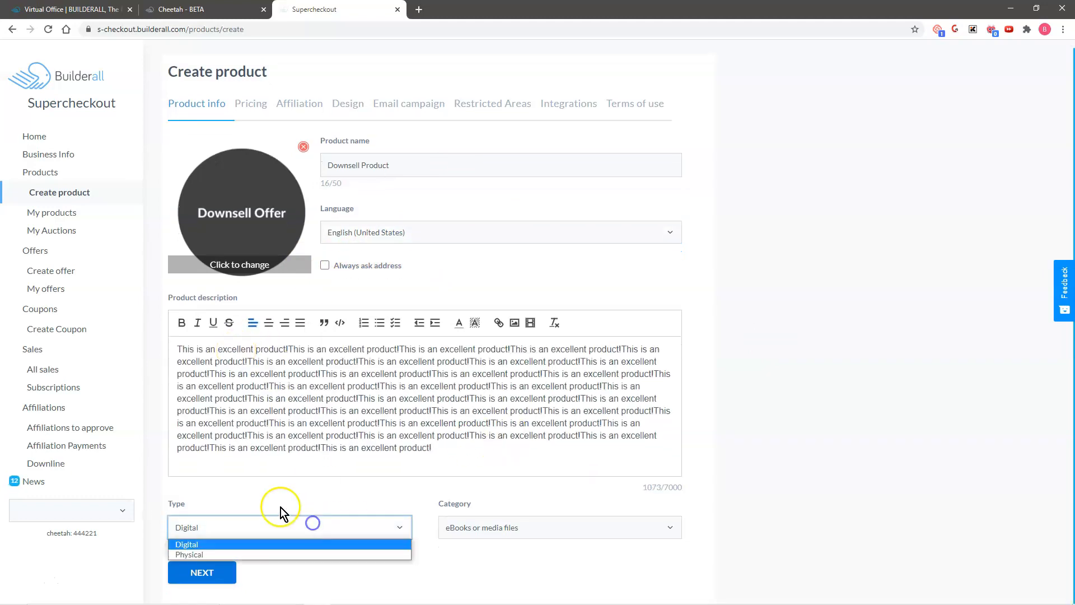
{"action": "left_click", "coordinate": [262, 545]}
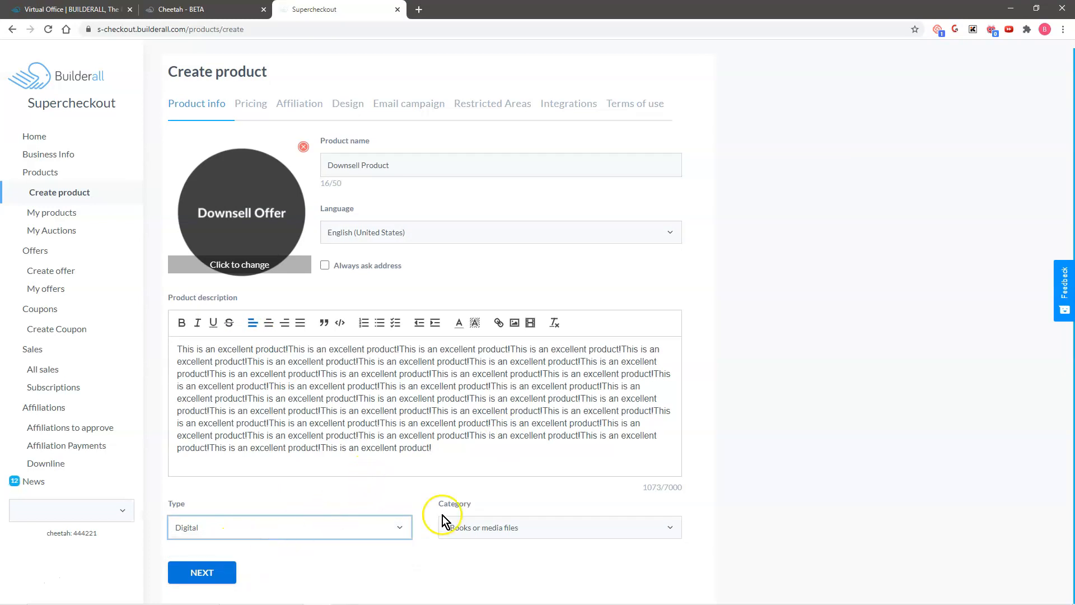
{"action": "left_click", "coordinate": [531, 527]}
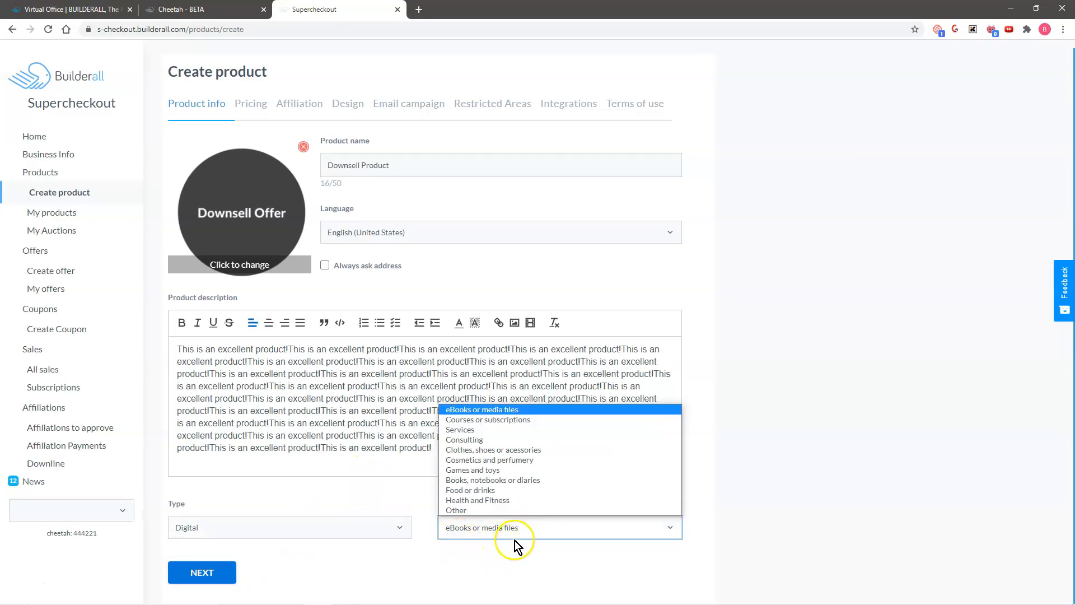
{"action": "left_click", "coordinate": [488, 411]}
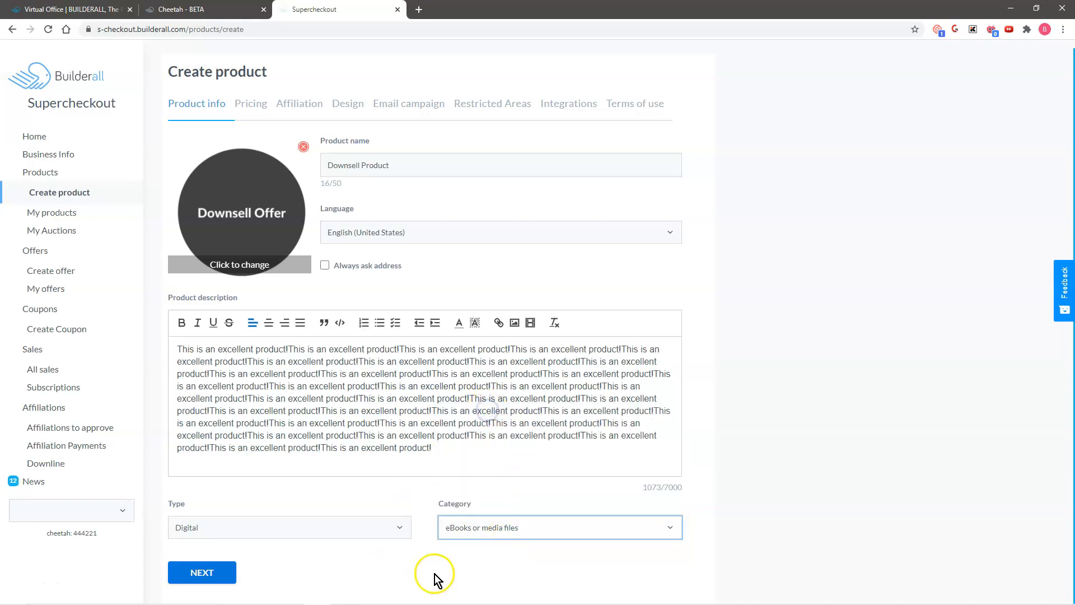
{"action": "left_click", "coordinate": [202, 572]}
- Select the existing Stripe account as the downsell product's payment method and set the currency to USD United States Dollar
{"action": "left_click", "coordinate": [292, 168]}
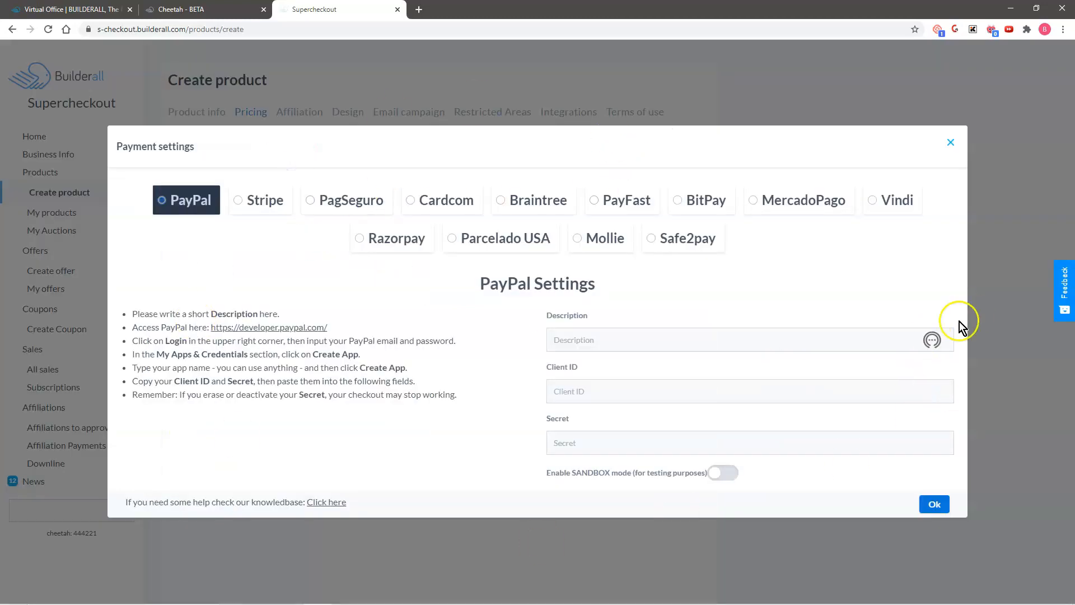
{"action": "left_click", "coordinate": [951, 143]}
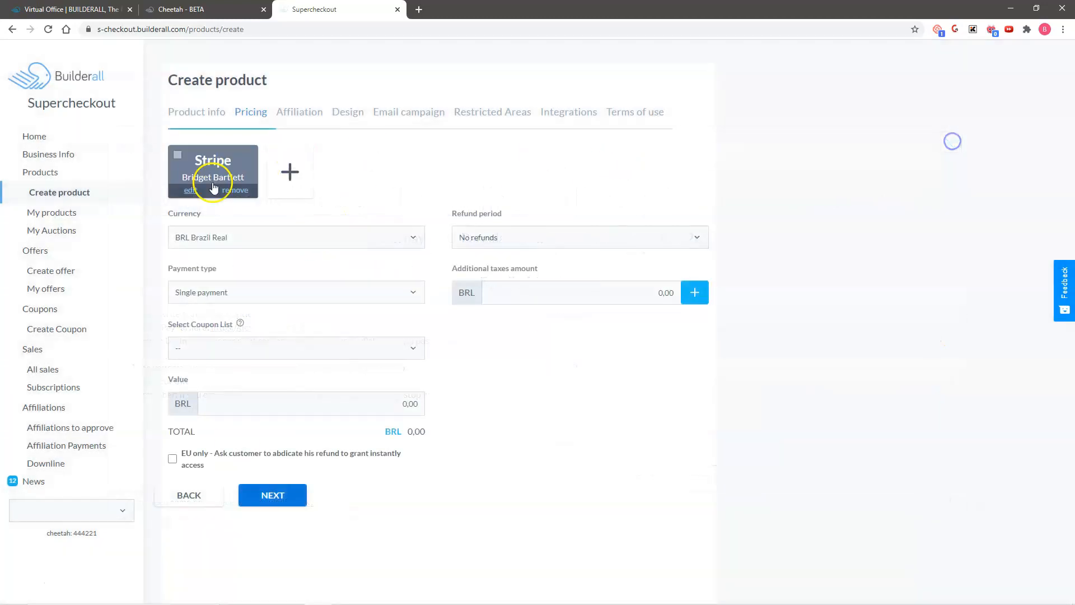
{"action": "left_click", "coordinate": [176, 156]}
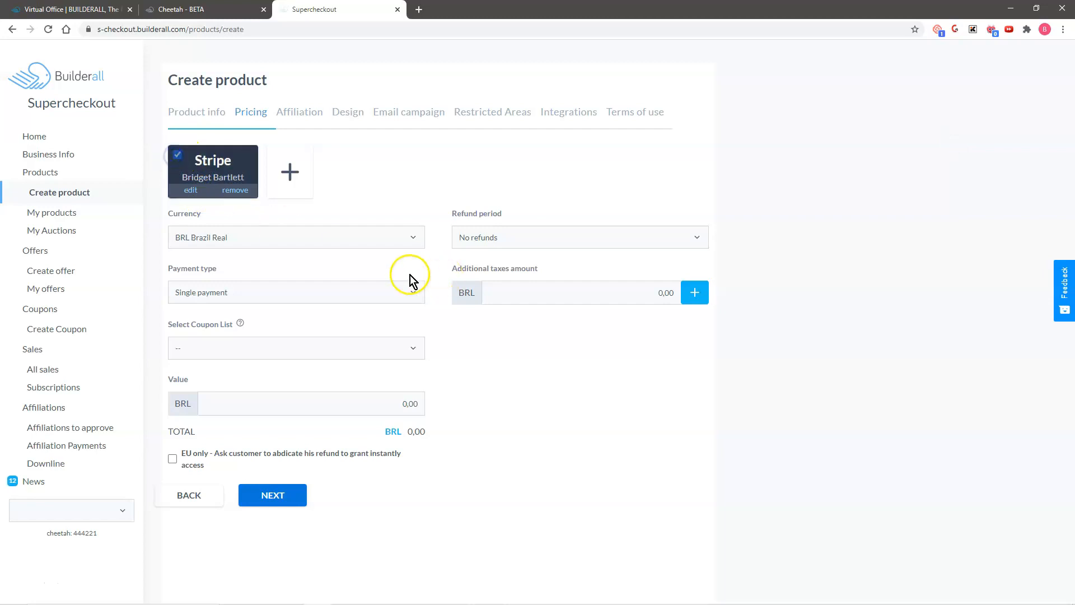
{"action": "left_click", "coordinate": [216, 235]}
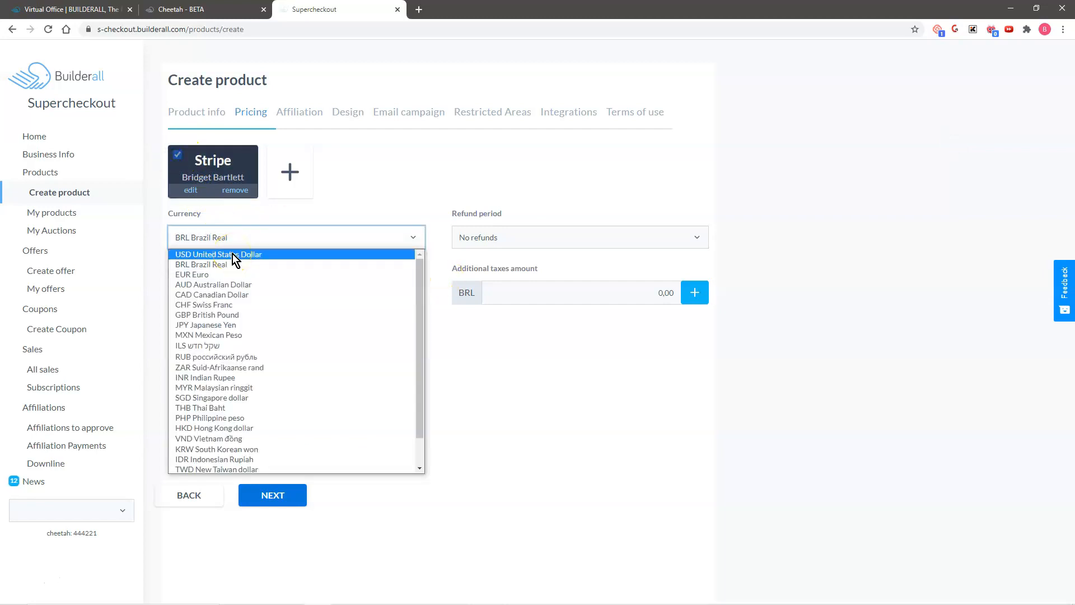
{"action": "left_click", "coordinate": [233, 254]}
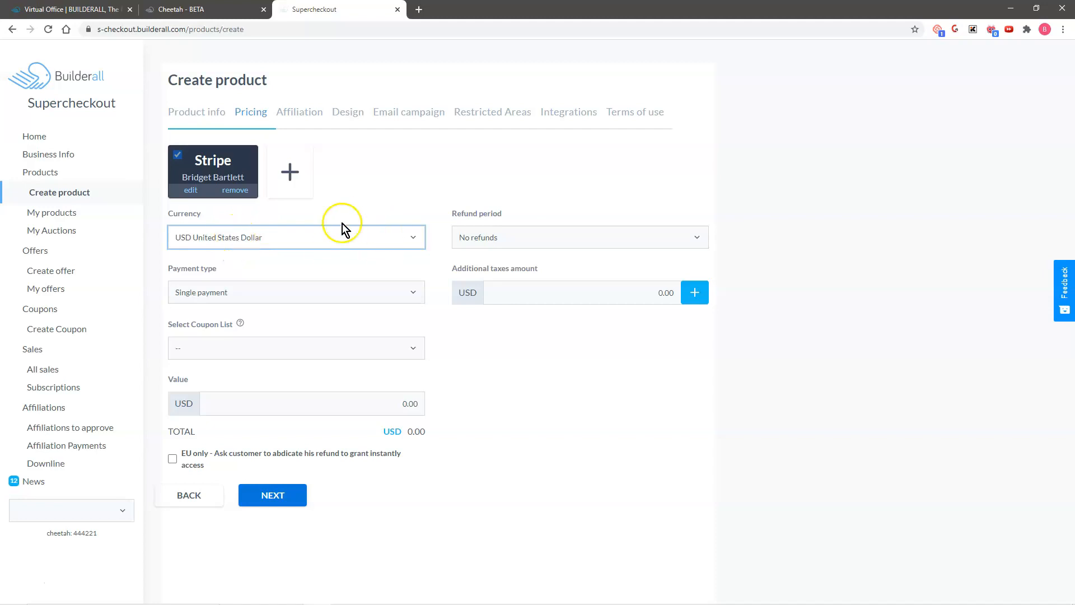
- Set the downsell product's refund period to 14 days and its payment type to Single payment
{"action": "left_click", "coordinate": [536, 234]}
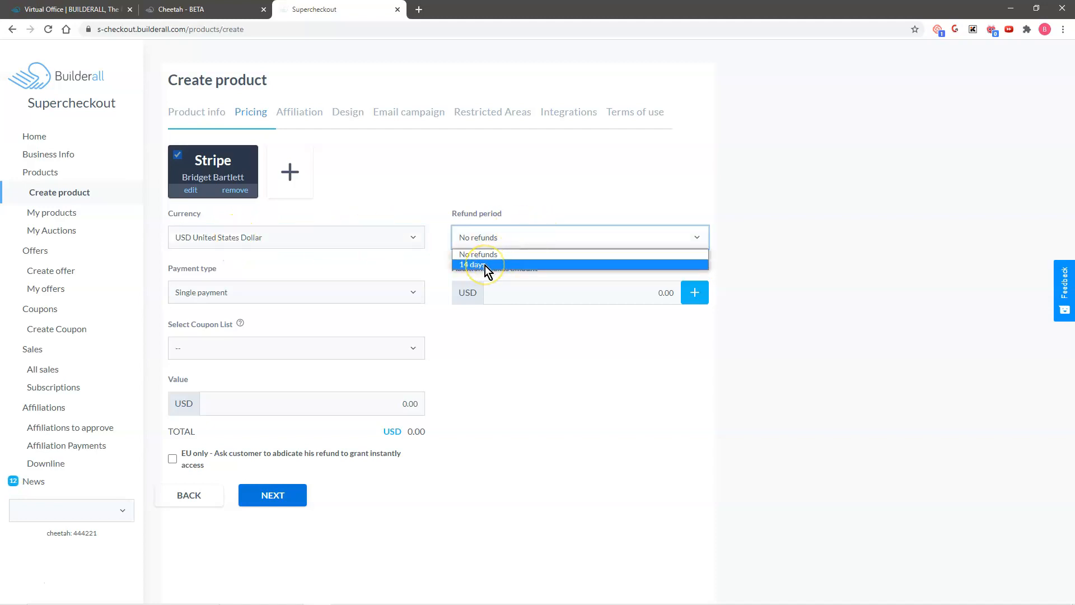
{"action": "left_click", "coordinate": [485, 265]}
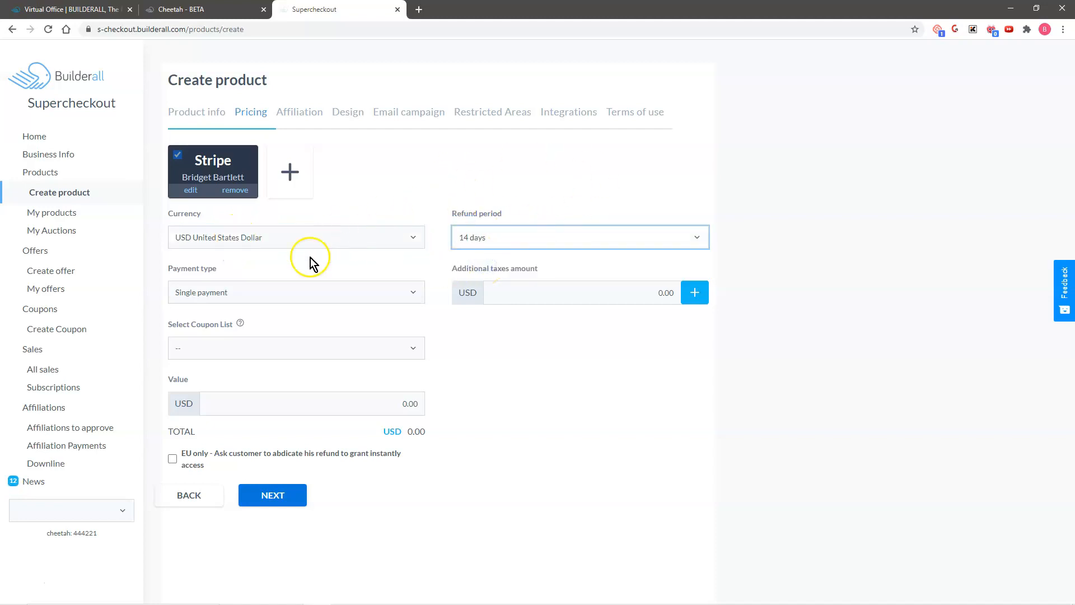
{"action": "left_click", "coordinate": [218, 294]}
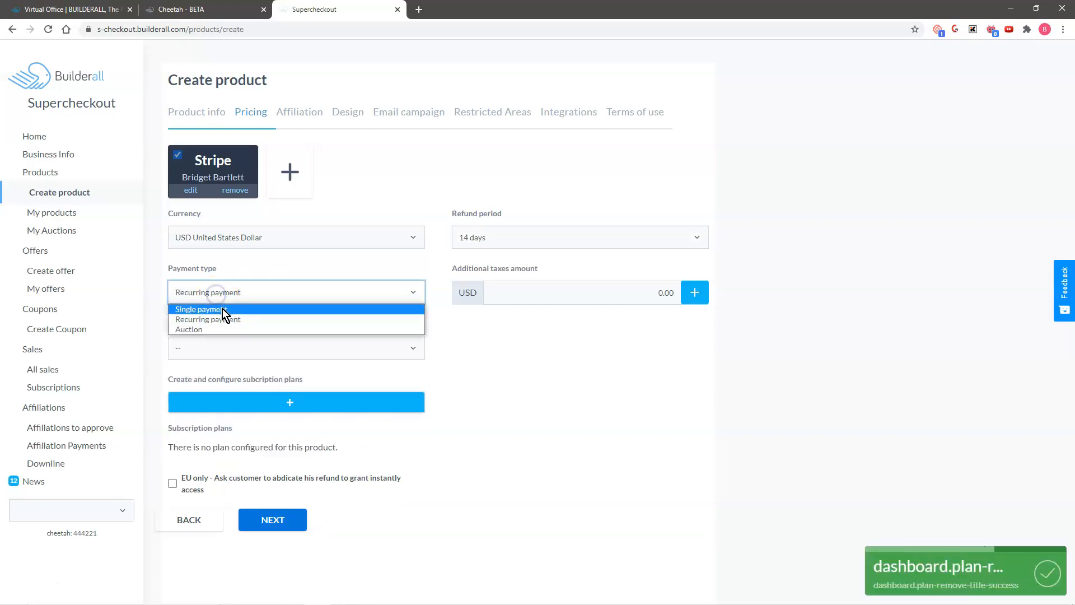
{"action": "left_click", "coordinate": [222, 308]}
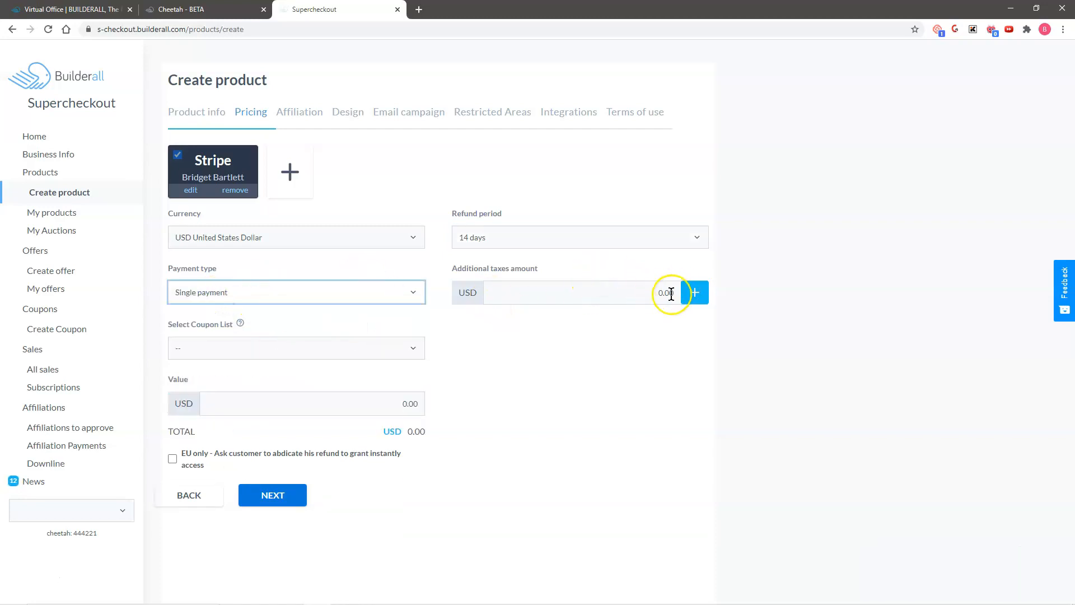
- Set the downsell product's value to 0.50 USD and continue past the affiliation settings, leaving affiliation disabled
{"action": "left_click", "coordinate": [416, 404]}
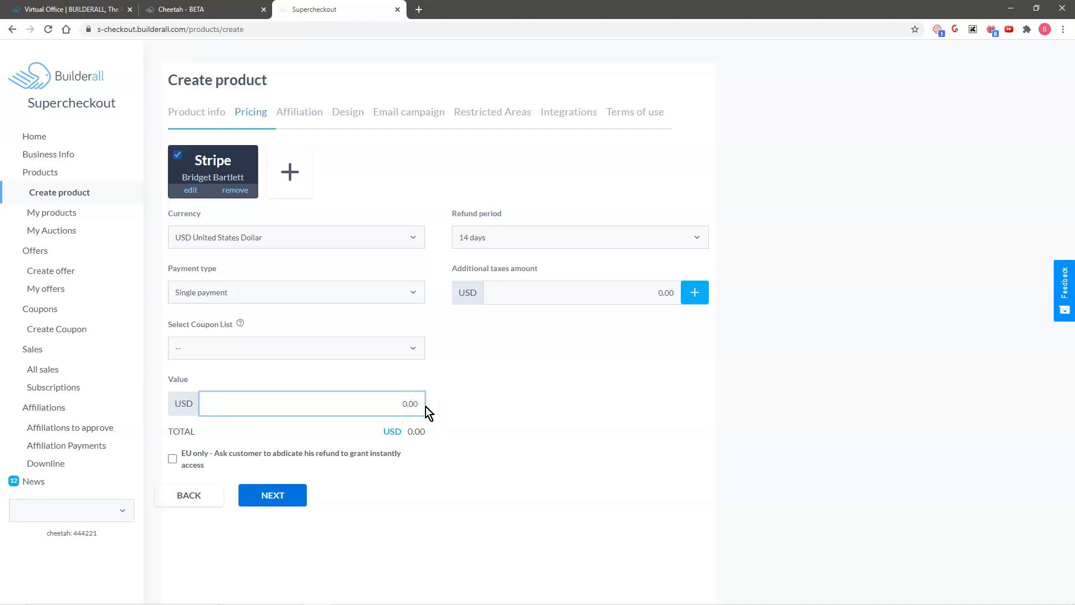
{"action": "type", "text": "50"}
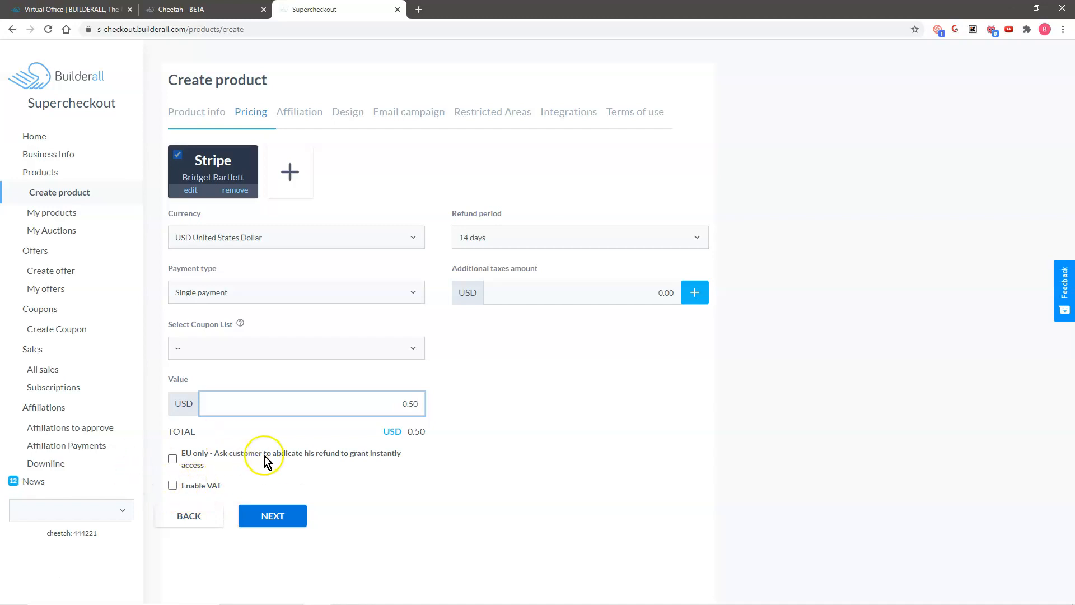
{"action": "left_click", "coordinate": [272, 514]}
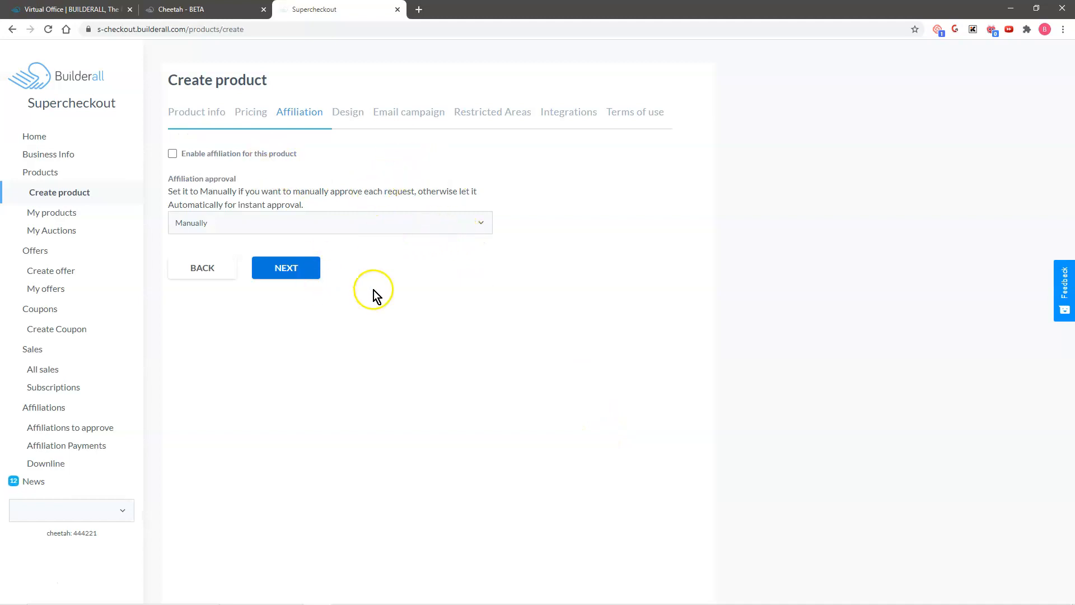
{"action": "left_click", "coordinate": [310, 263]}
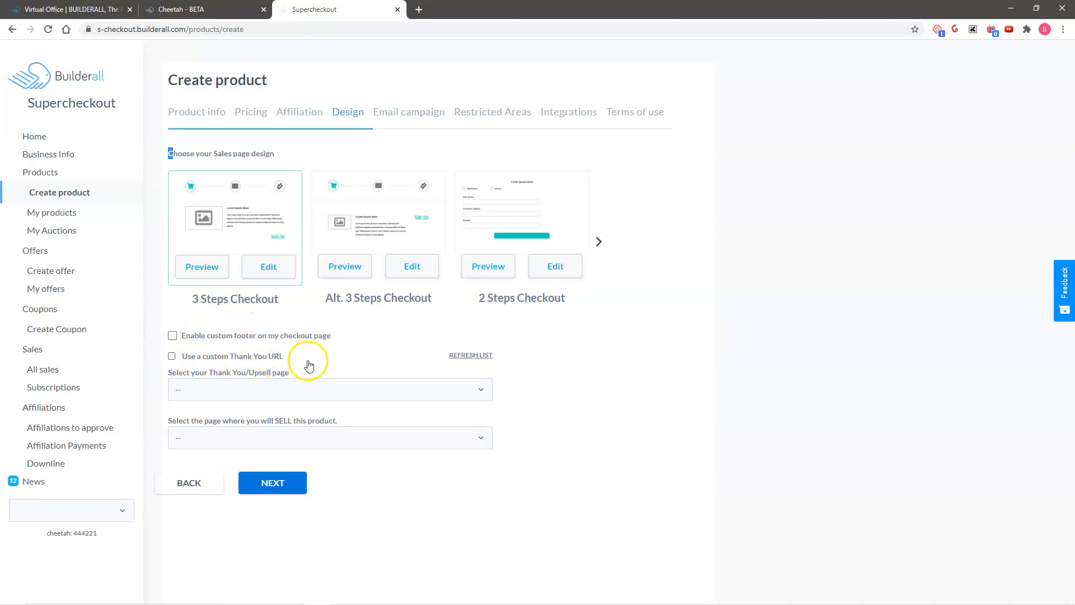
- Keep the 3 Steps Checkout design, choose thank you/member access page as the Thank You page and downsell page as the selling page, and continue
{"action": "left_click", "coordinate": [278, 391]}
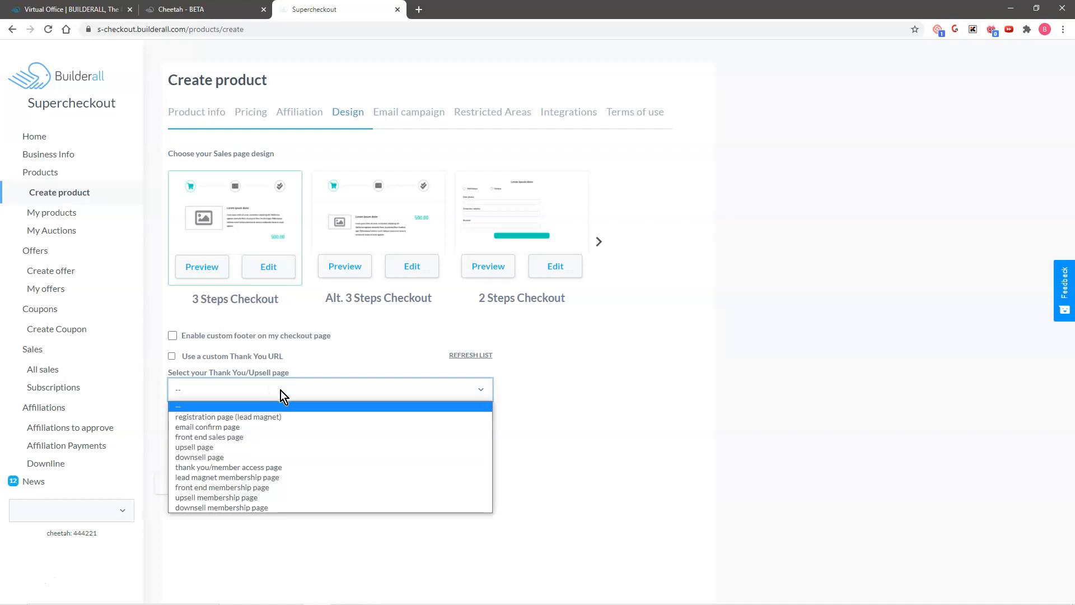
{"action": "left_click", "coordinate": [255, 467]}
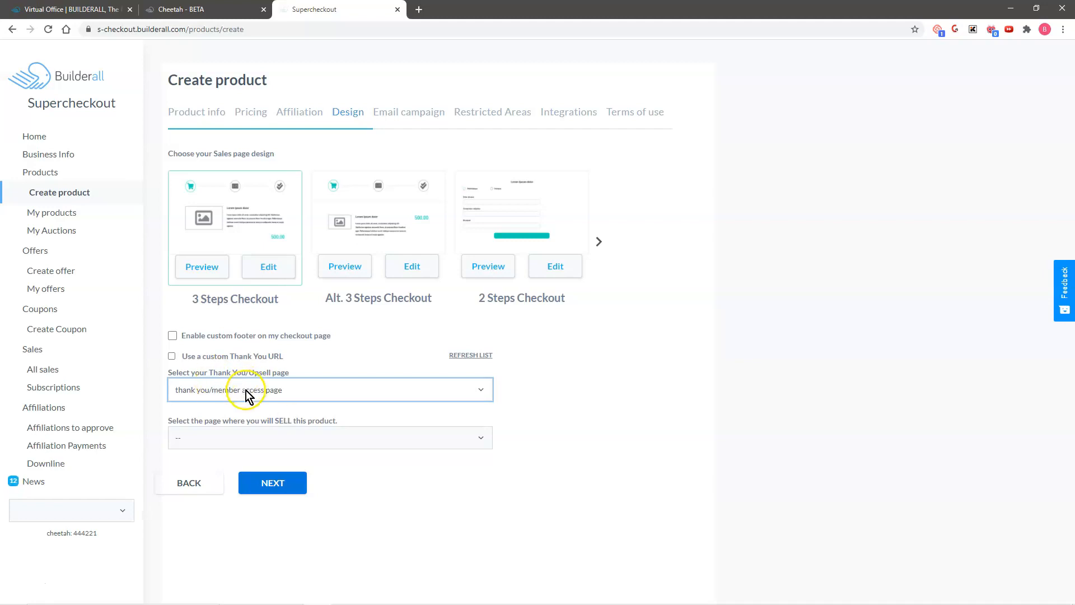
{"action": "left_click", "coordinate": [281, 437]}
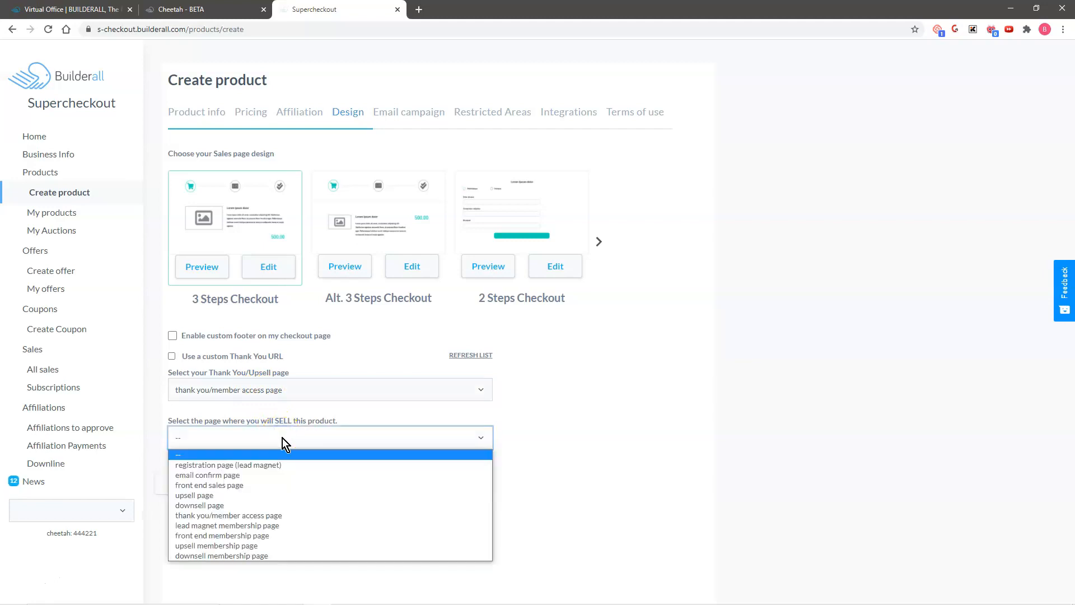
{"action": "left_click", "coordinate": [270, 506]}
{"action": "left_click", "coordinate": [275, 484]}
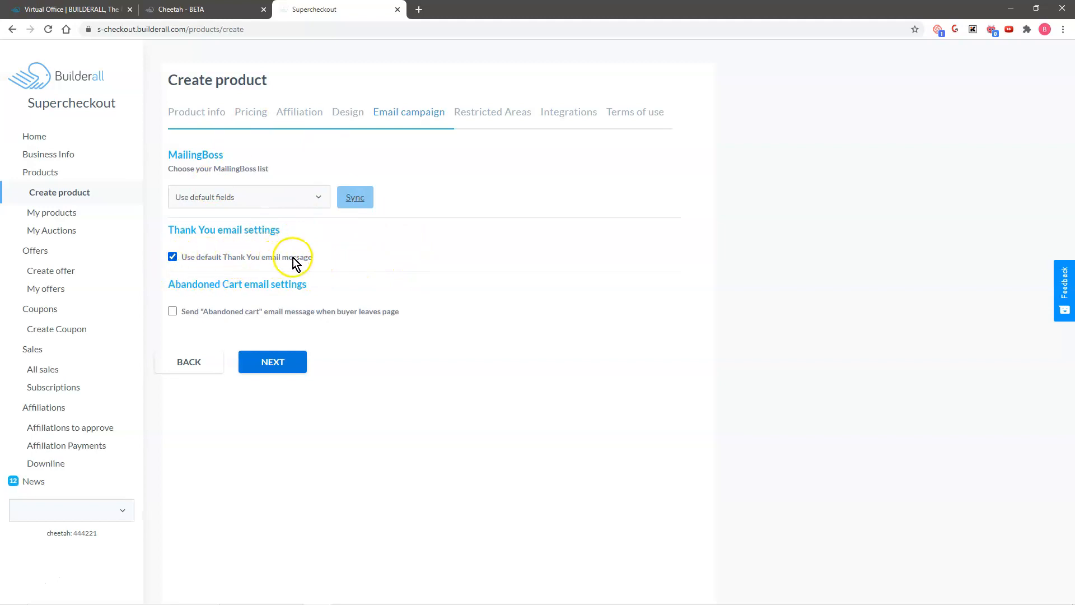
- Keep the default Thank You email, release only Downsell Member Area LOCK after payment, and continue with all integrations disabled
{"action": "left_click", "coordinate": [281, 365]}
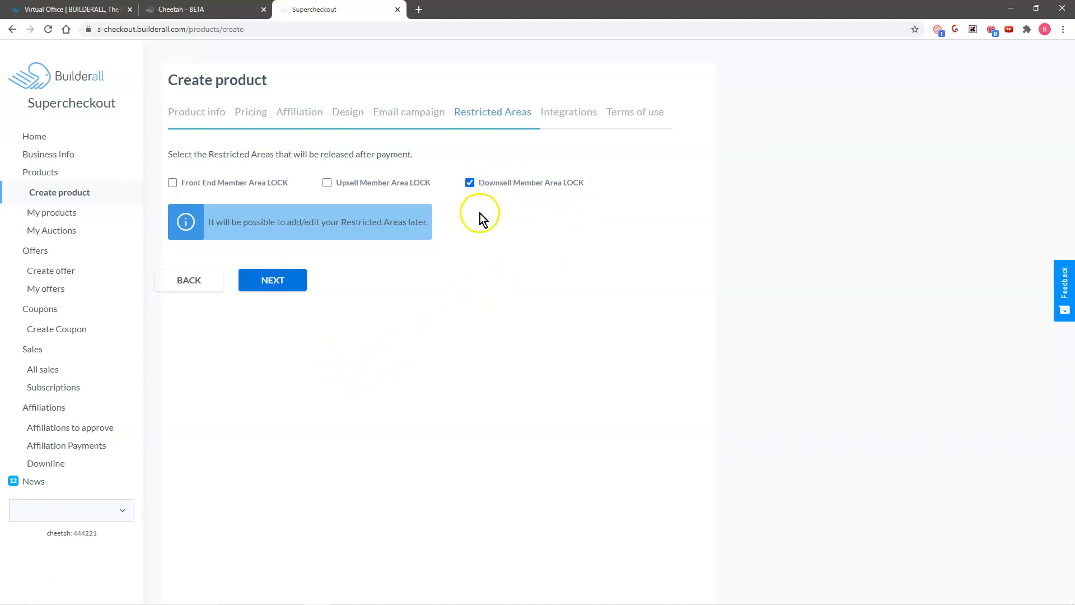
{"action": "left_click", "coordinate": [269, 279]}
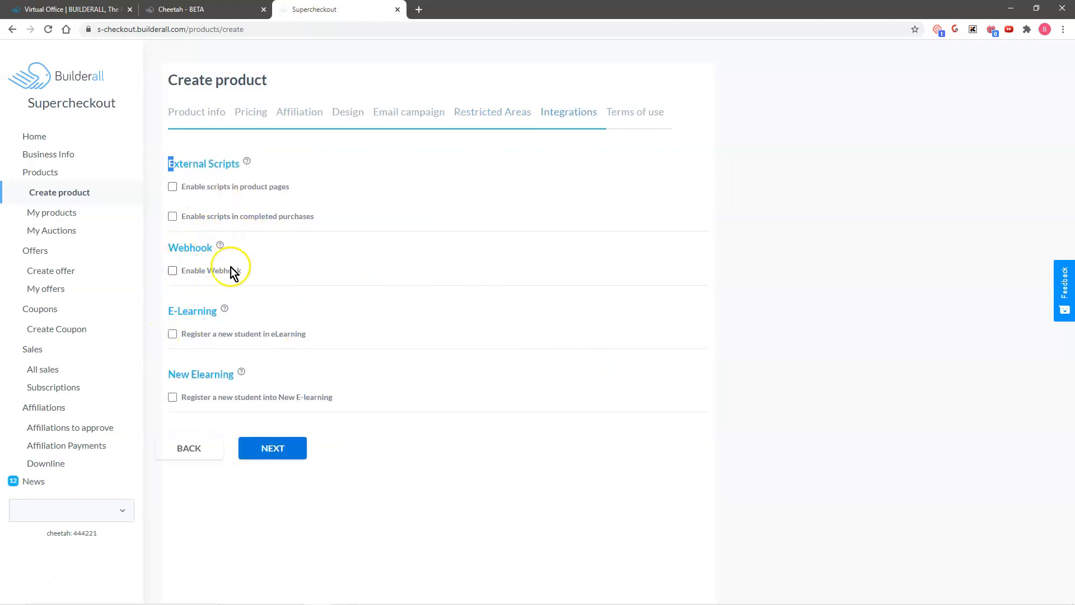
{"action": "left_click", "coordinate": [275, 455]}
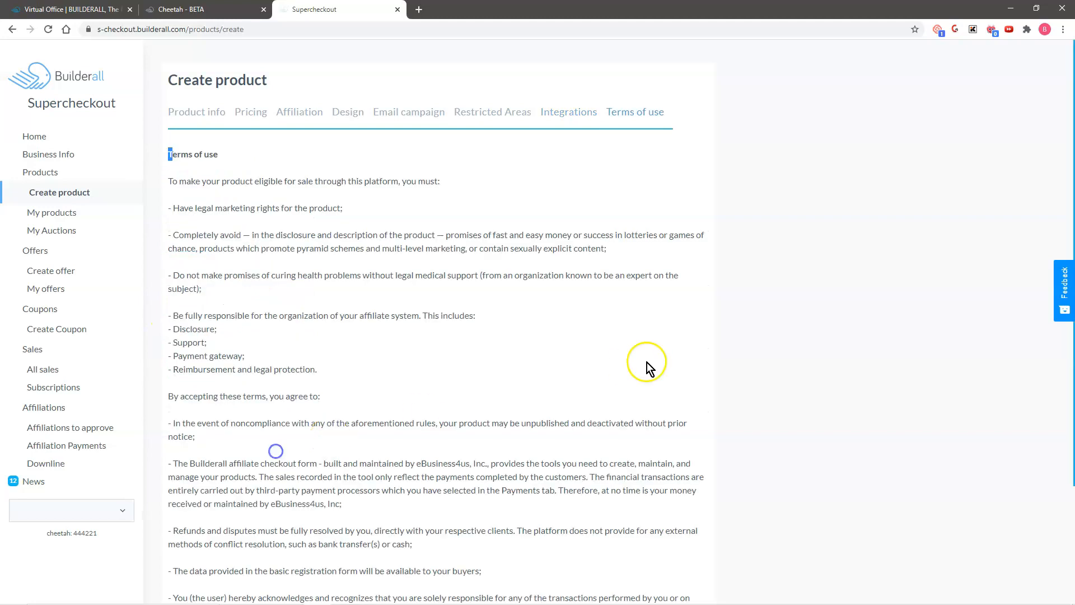
- Accept the Terms and Conditions and create the downsell product
{"action": "scroll", "coordinate": [412, 356], "scroll_direction": "down", "scroll_amount": 3}
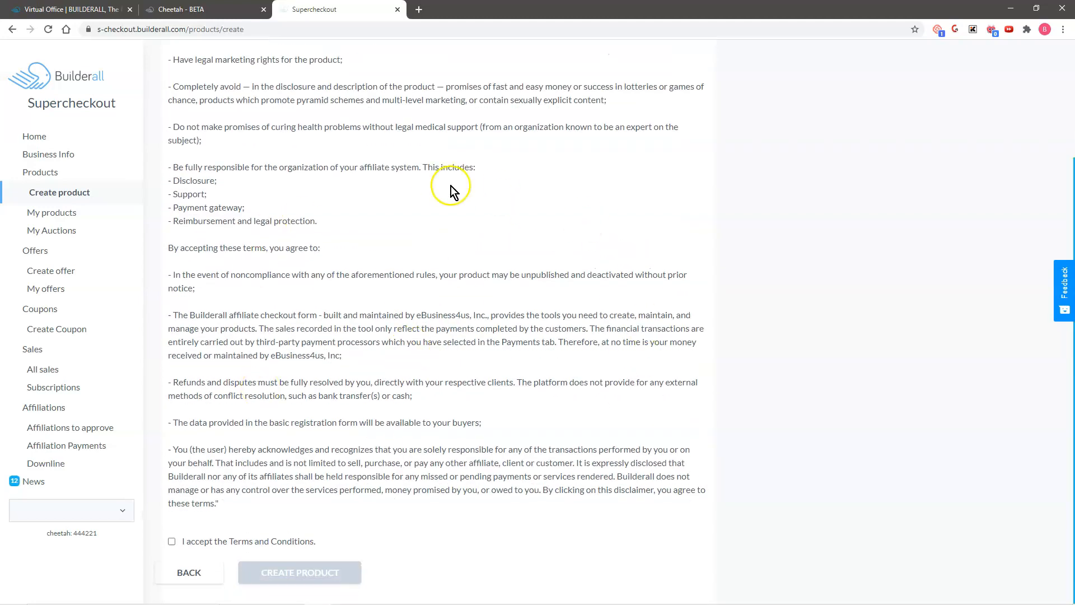
{"action": "left_click", "coordinate": [172, 541]}
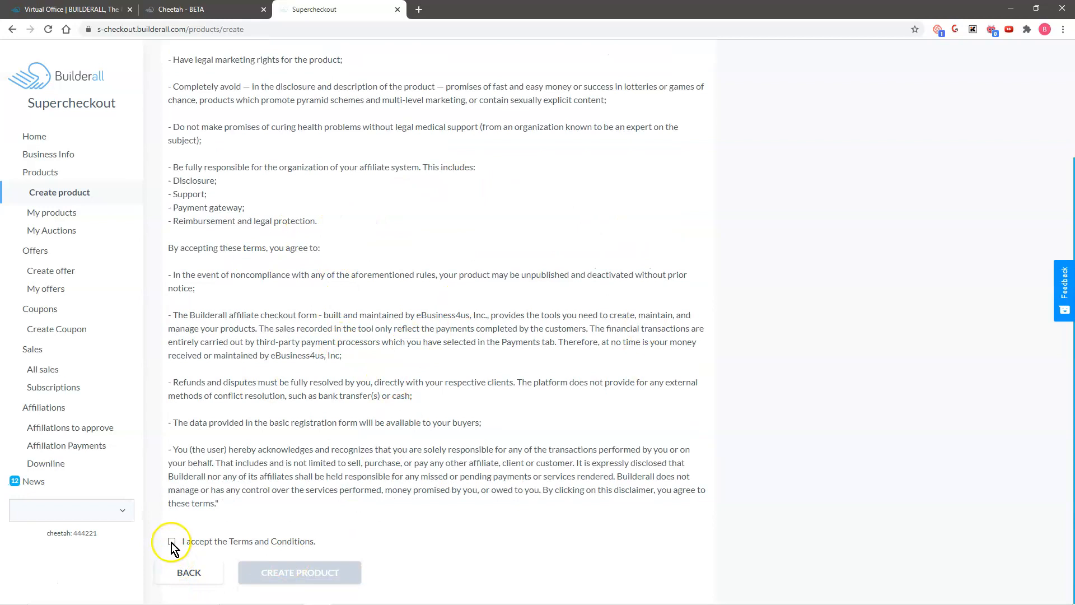
{"action": "left_click", "coordinate": [284, 563]}
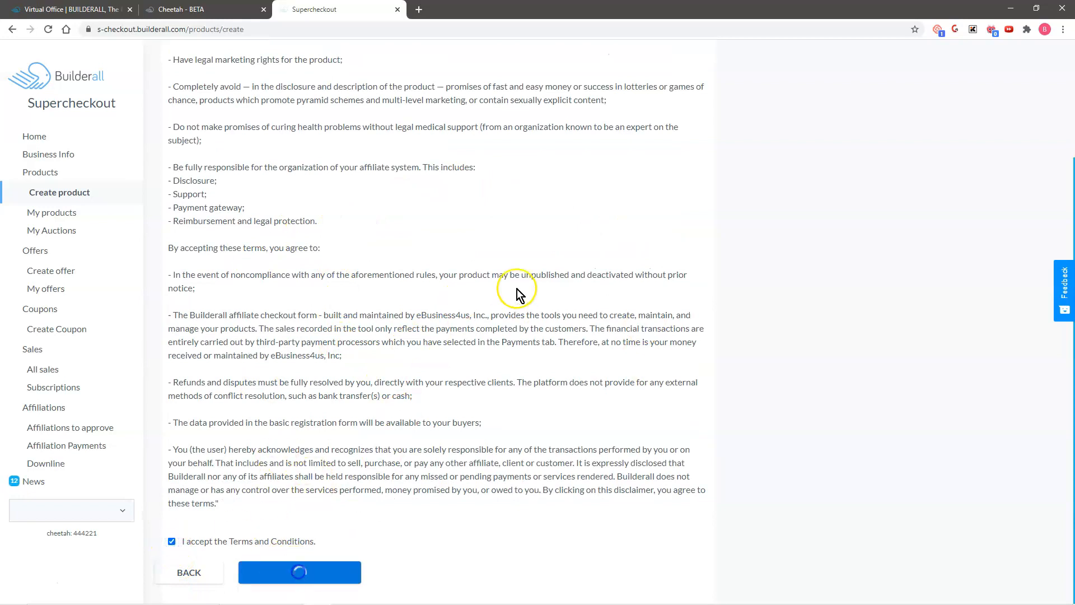